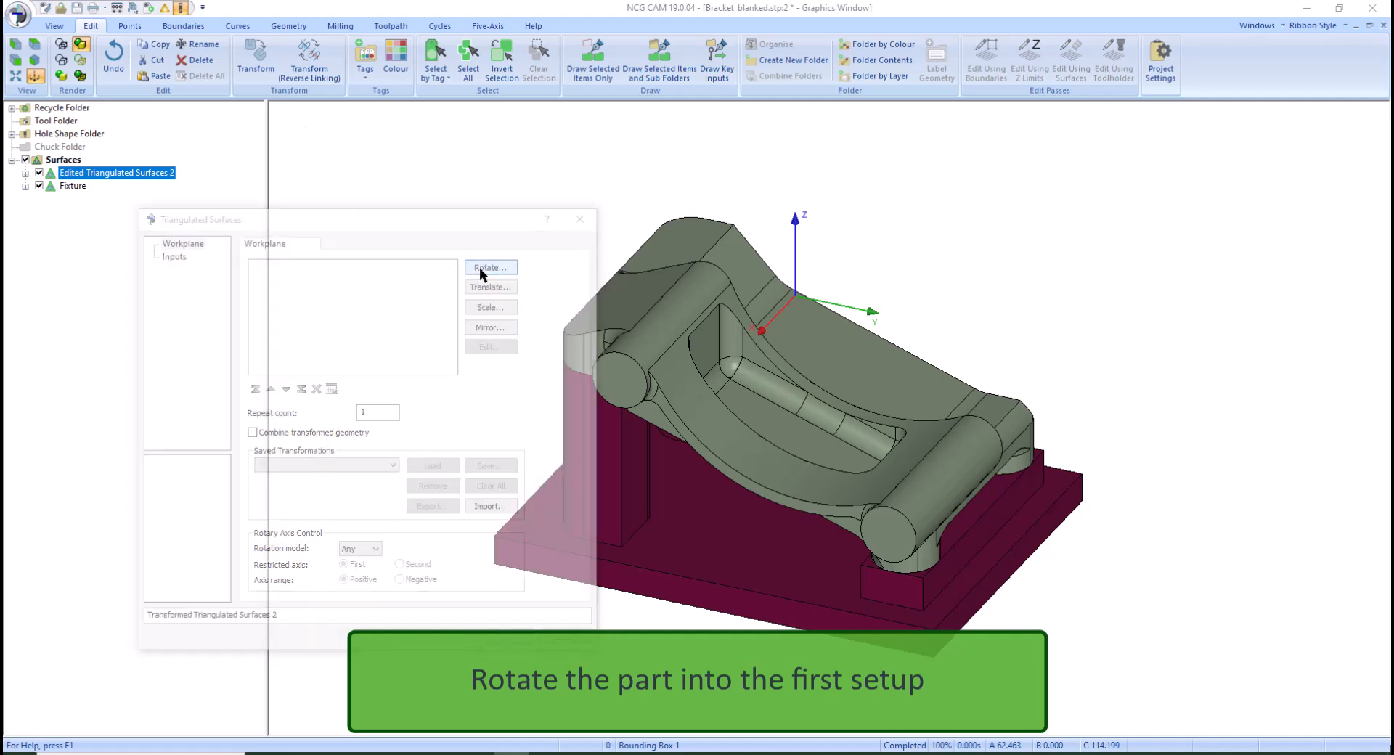
Rotate the bracket surfaces 180° about the Y axis as a transformed copy
left_click(286, 424)
left_click_drag(347, 371, 299, 370)
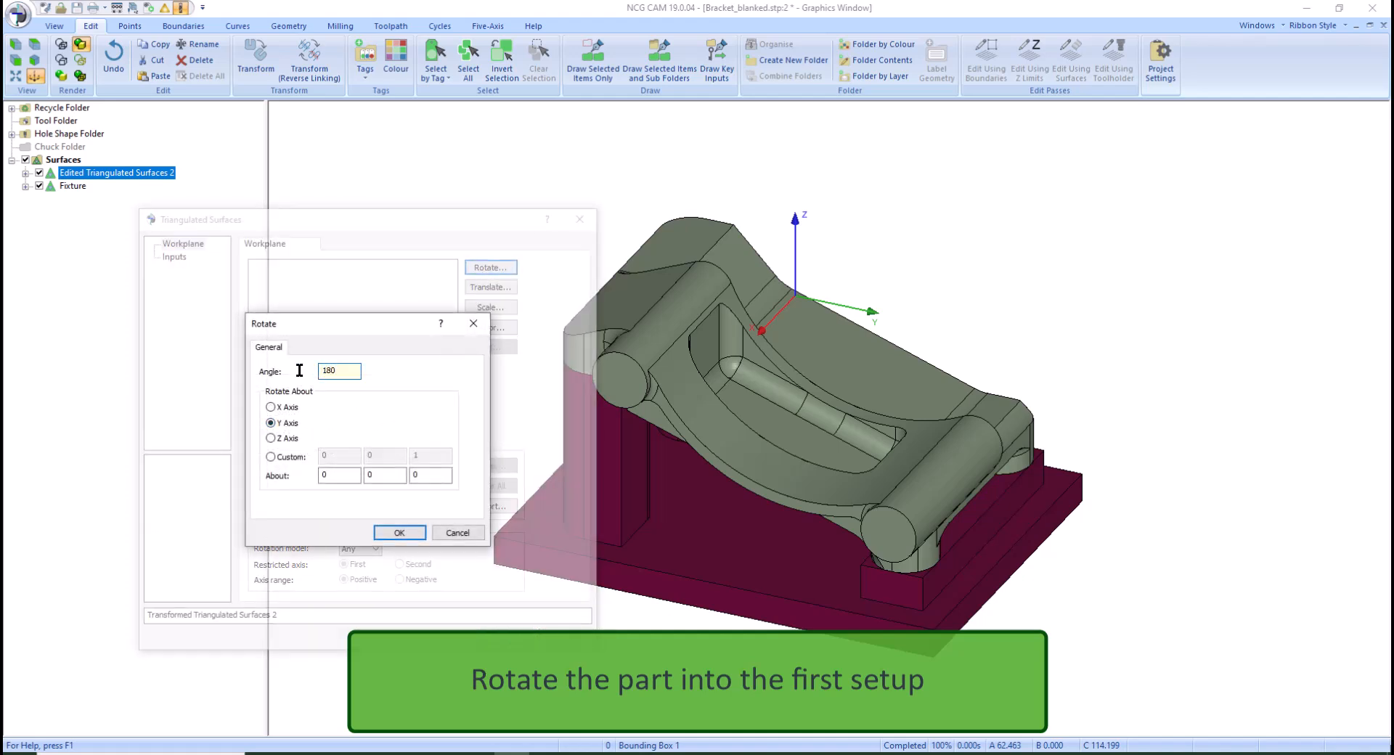
left_click(398, 532)
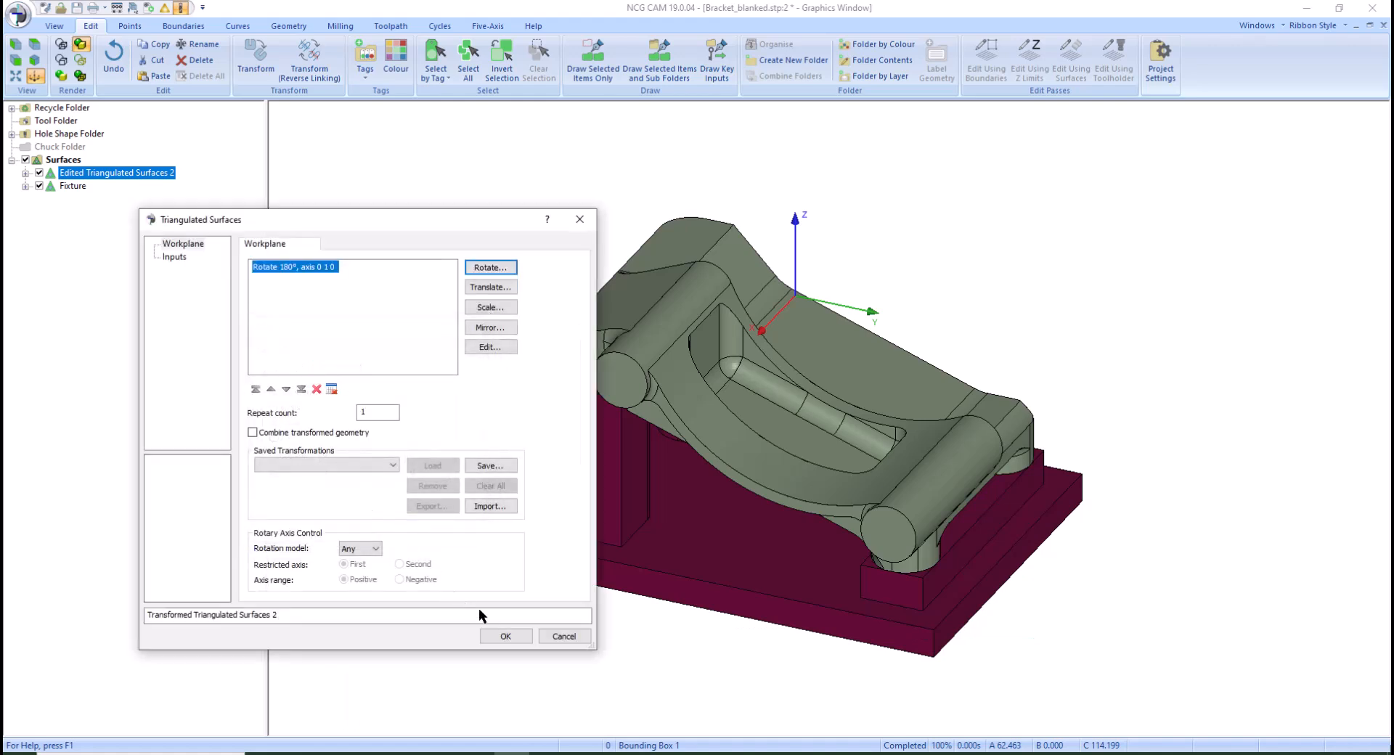
left_click(505, 636)
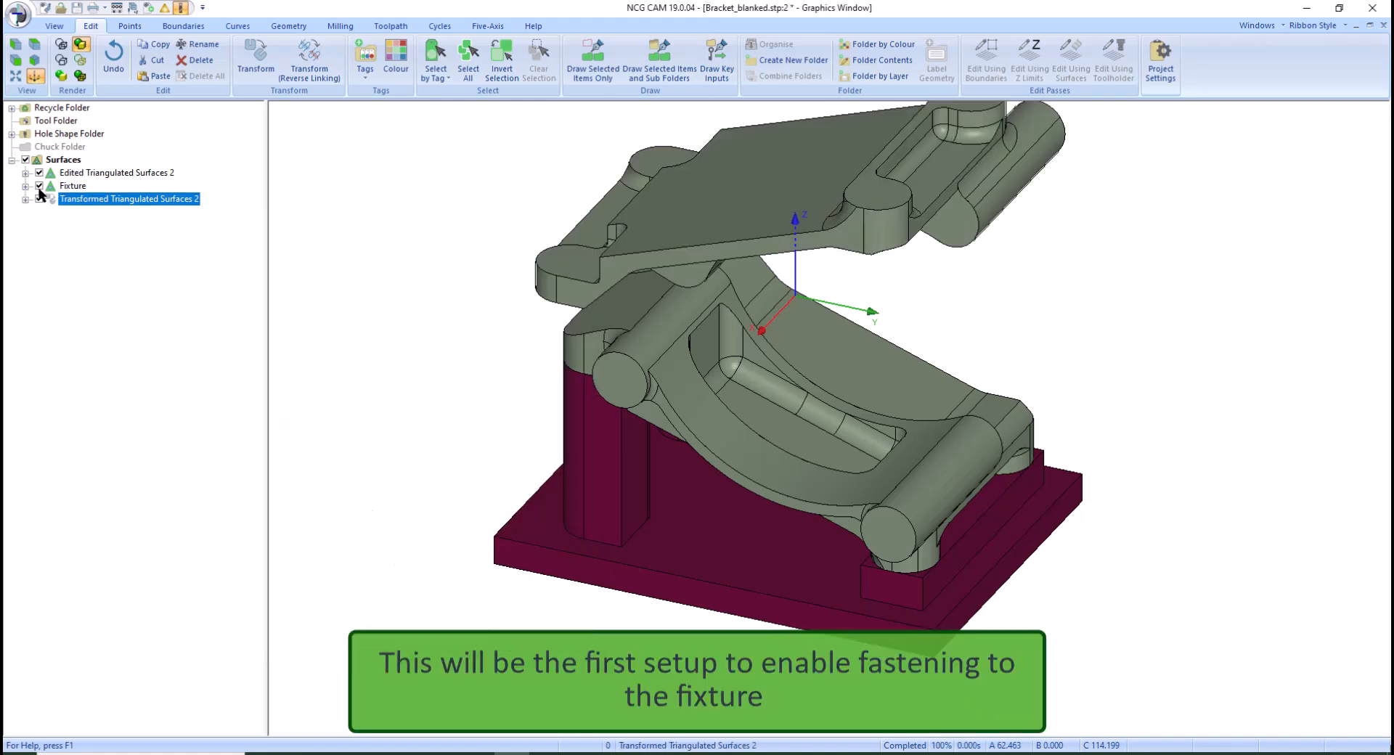
Hide the fixture and the original bracket surfaces, leaving only the rotated bracket displayed
left_click(39, 186)
left_click(39, 173)
middle_click_drag(380, 375, 537, 520)
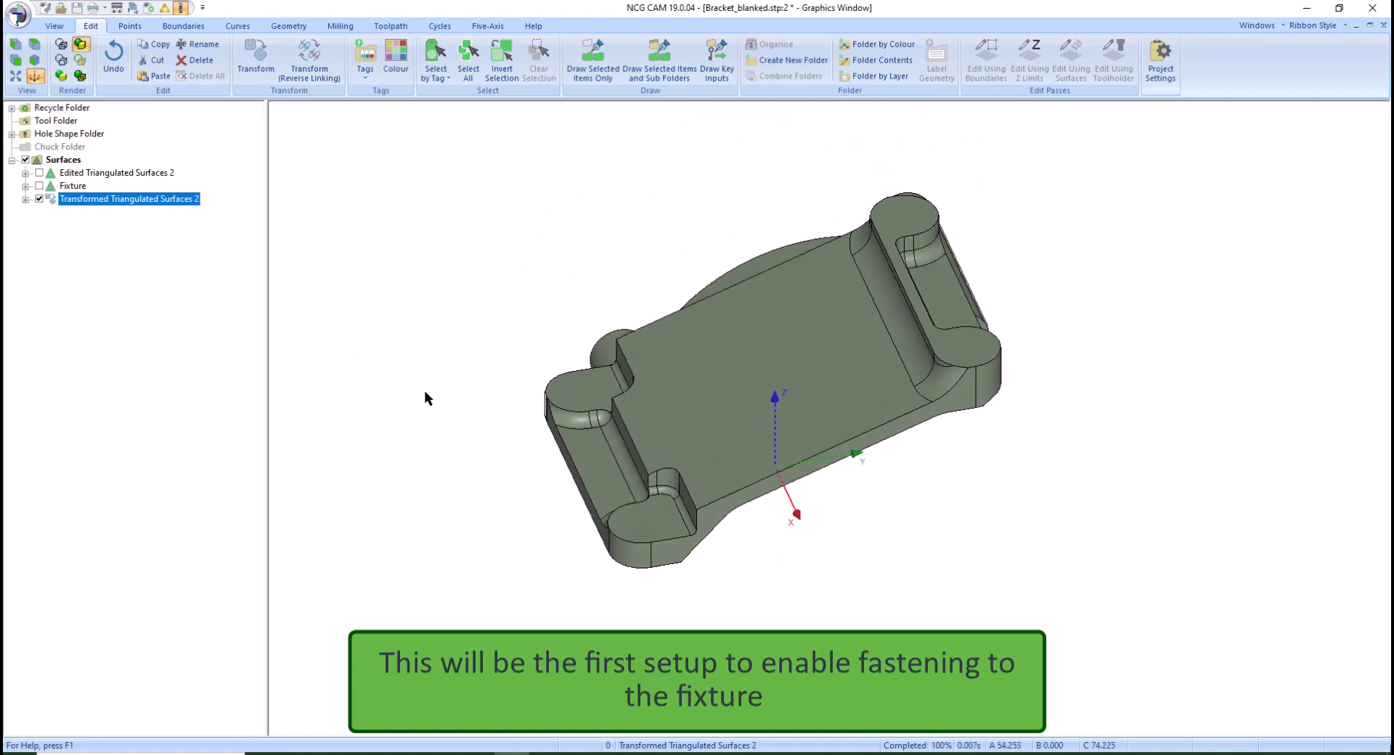
Create a bounding box boundary around the rotated bracket with the default limits
right_click(153, 204)
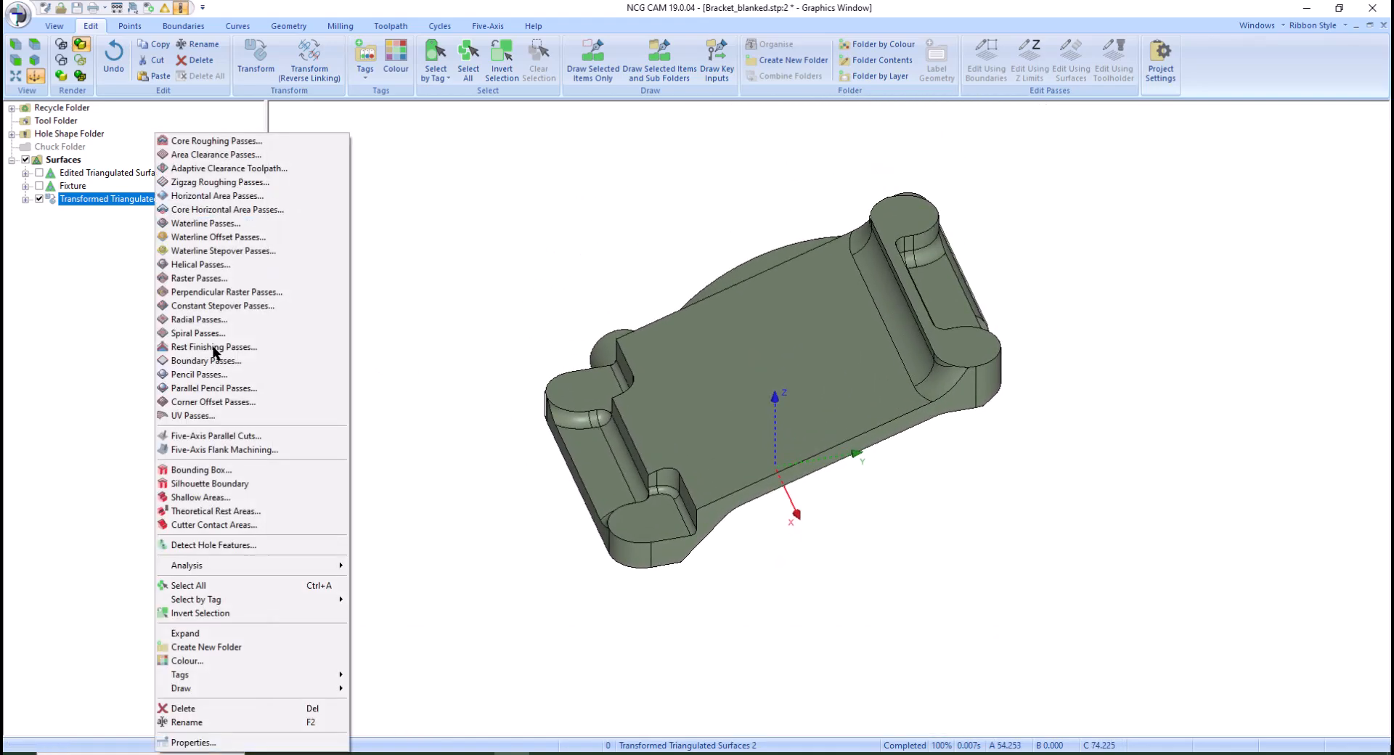
left_click(205, 470)
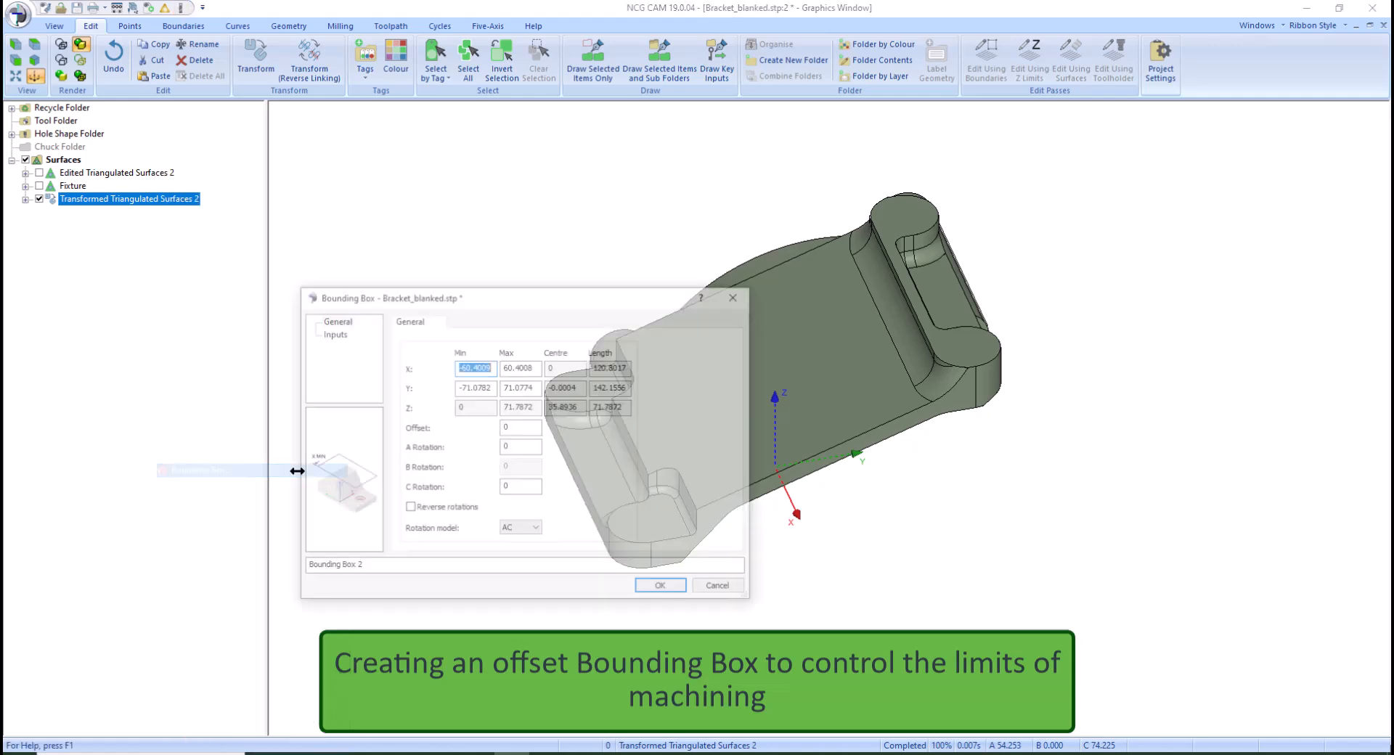
left_click(642, 582)
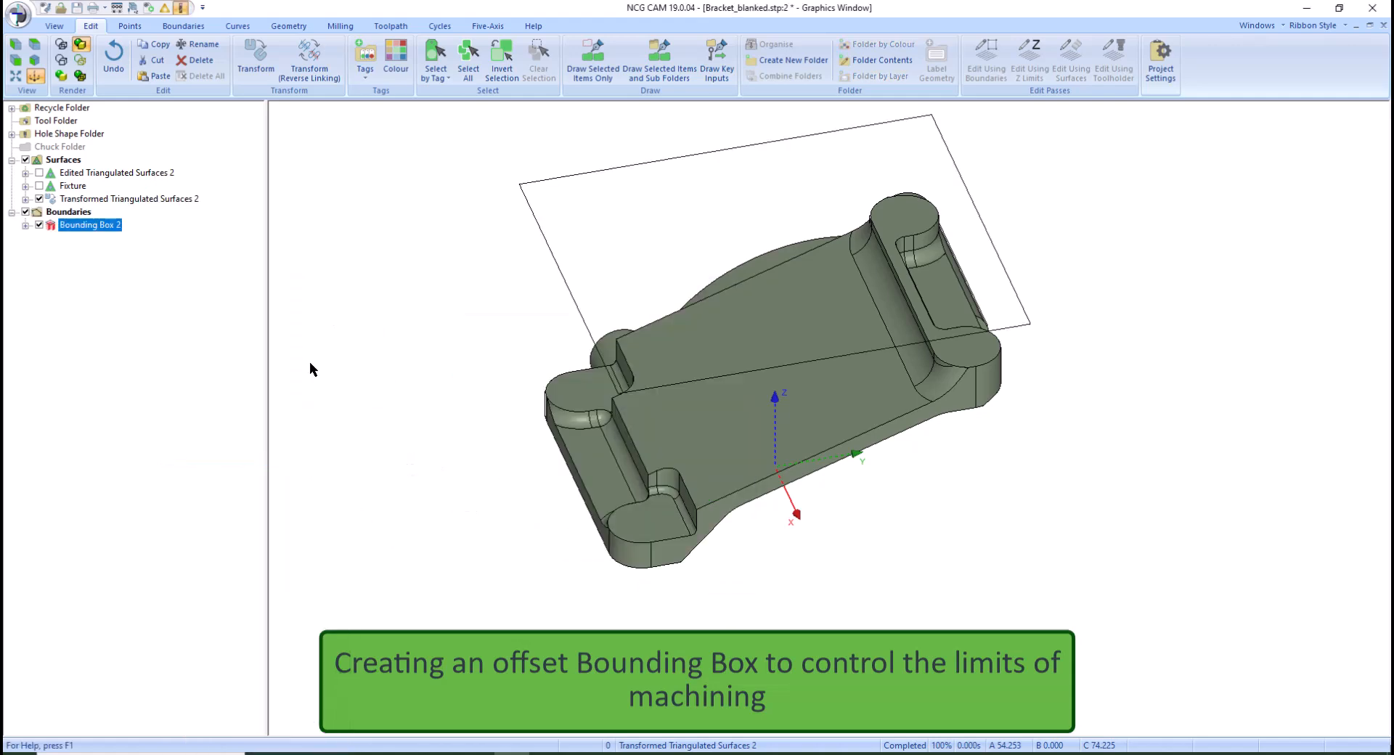
Offset the bounding box boundary outwards by a distance of 11
right_click(112, 228)
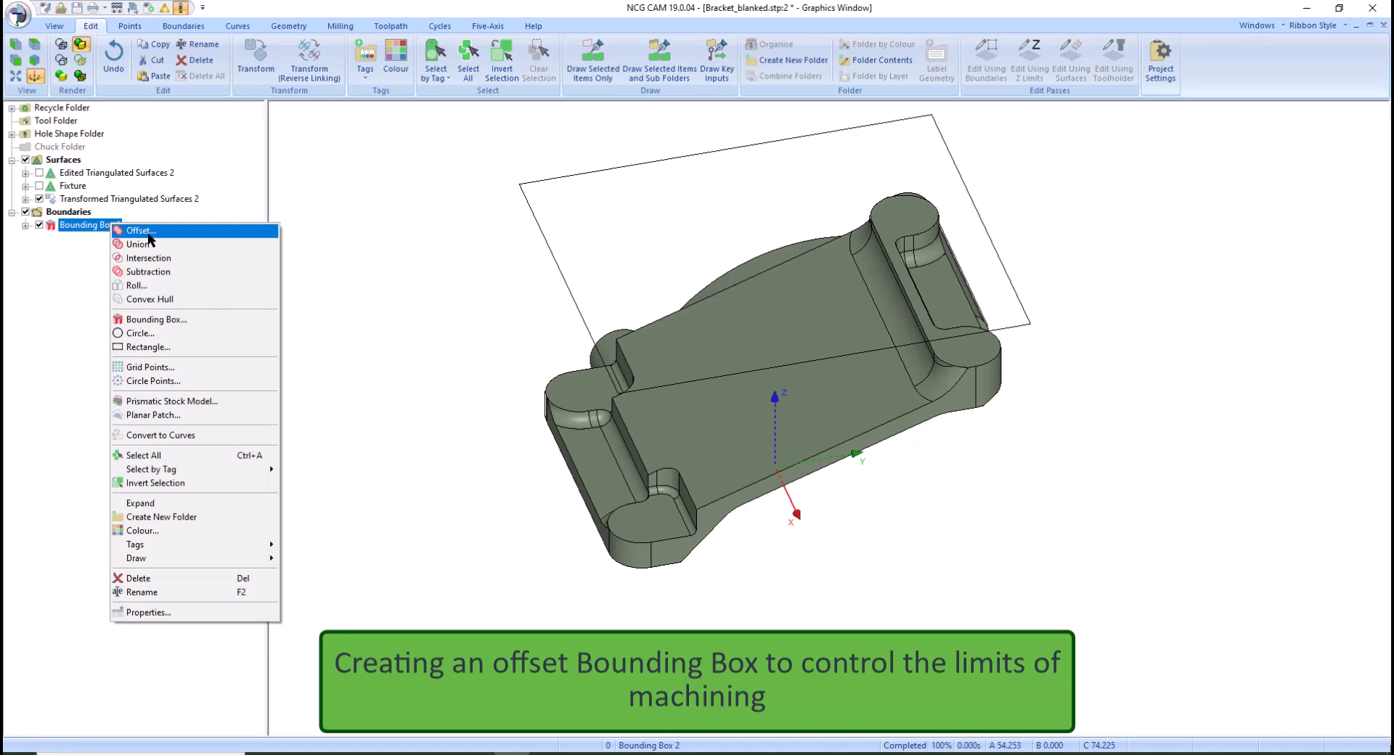
left_click(145, 245)
type("11")
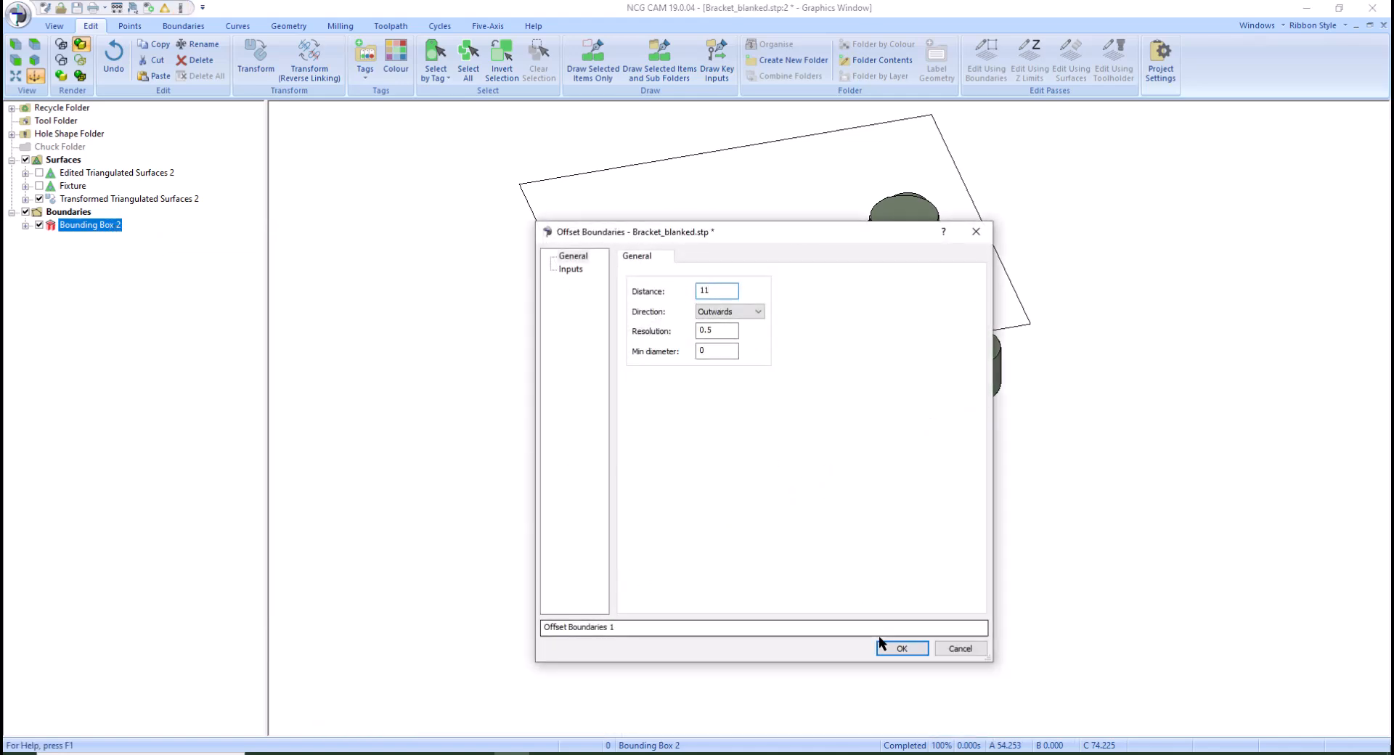
left_click(888, 643)
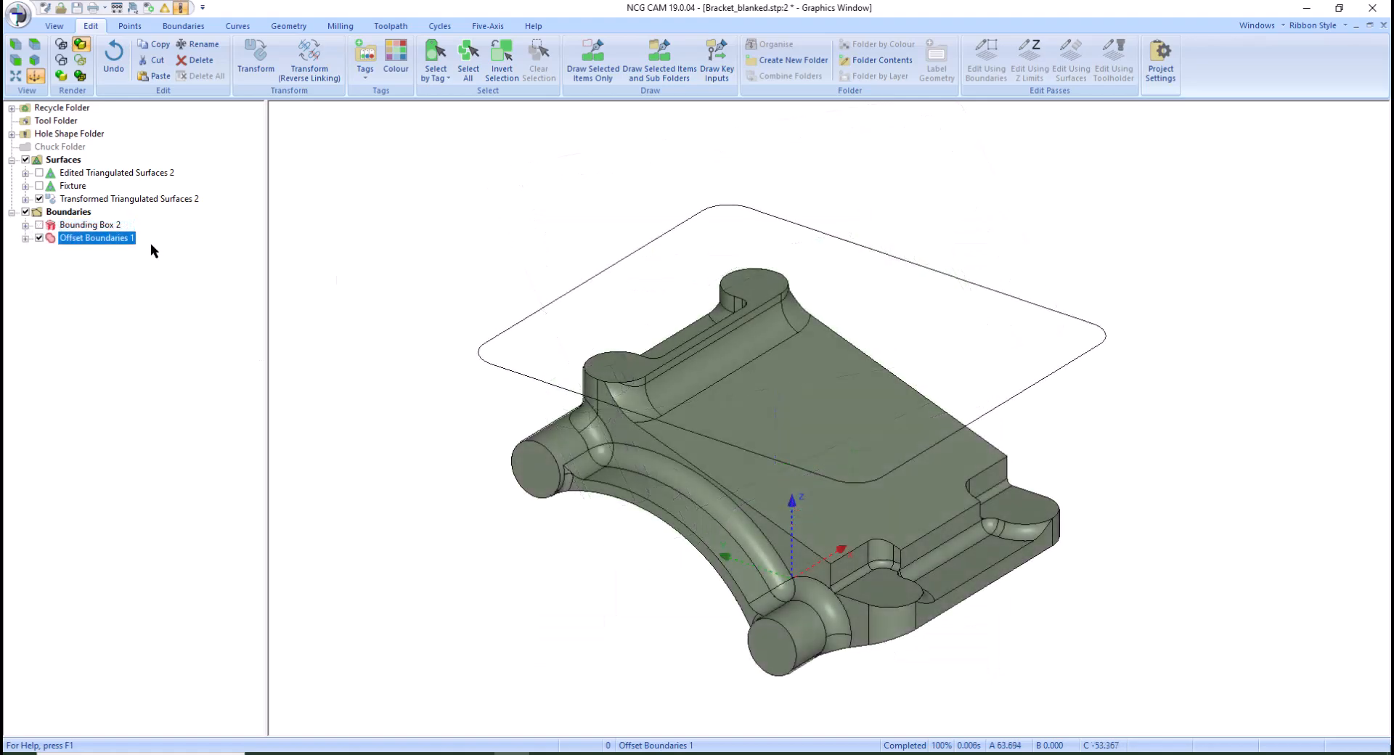
Start Area Clearance passes on the rotated bracket within the offset boundary, using a 20 mm cutter with corner radius 2
left_click(112, 199, "ctrl")
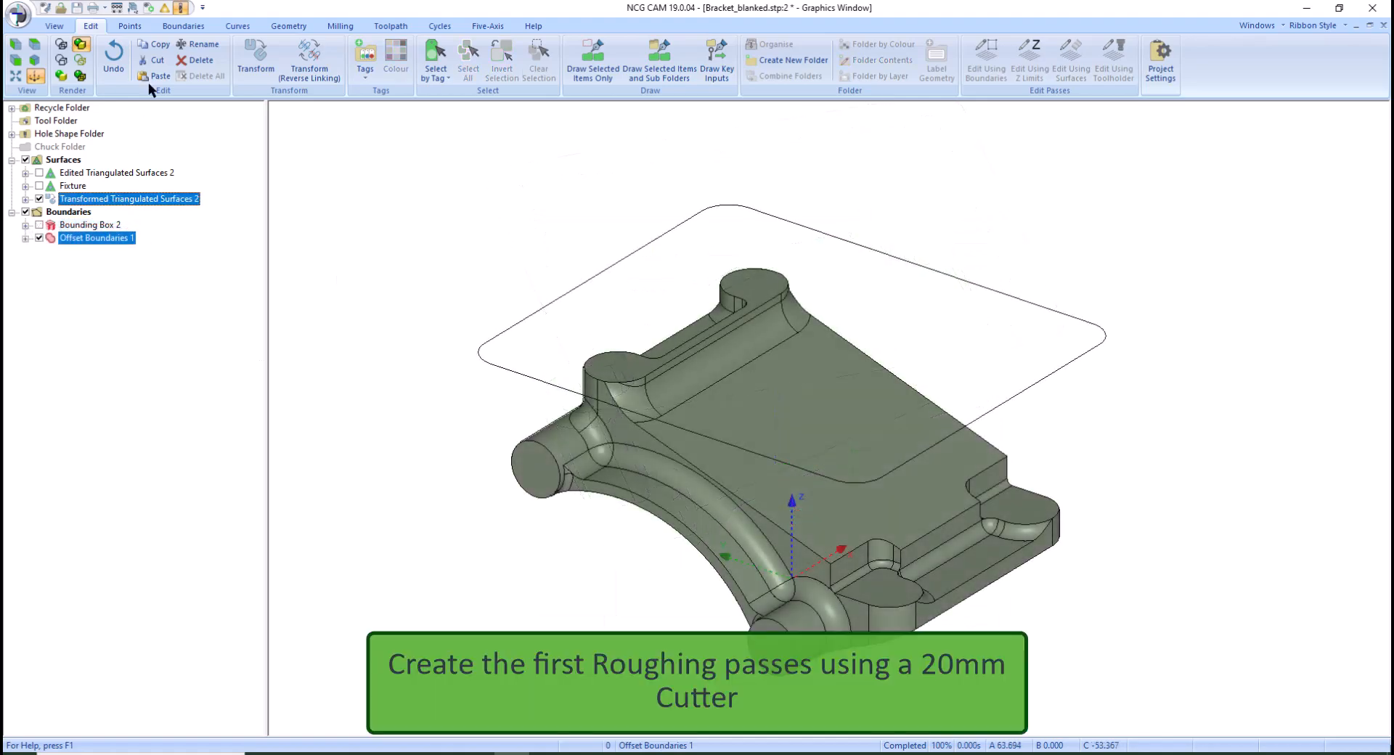
left_click(339, 26)
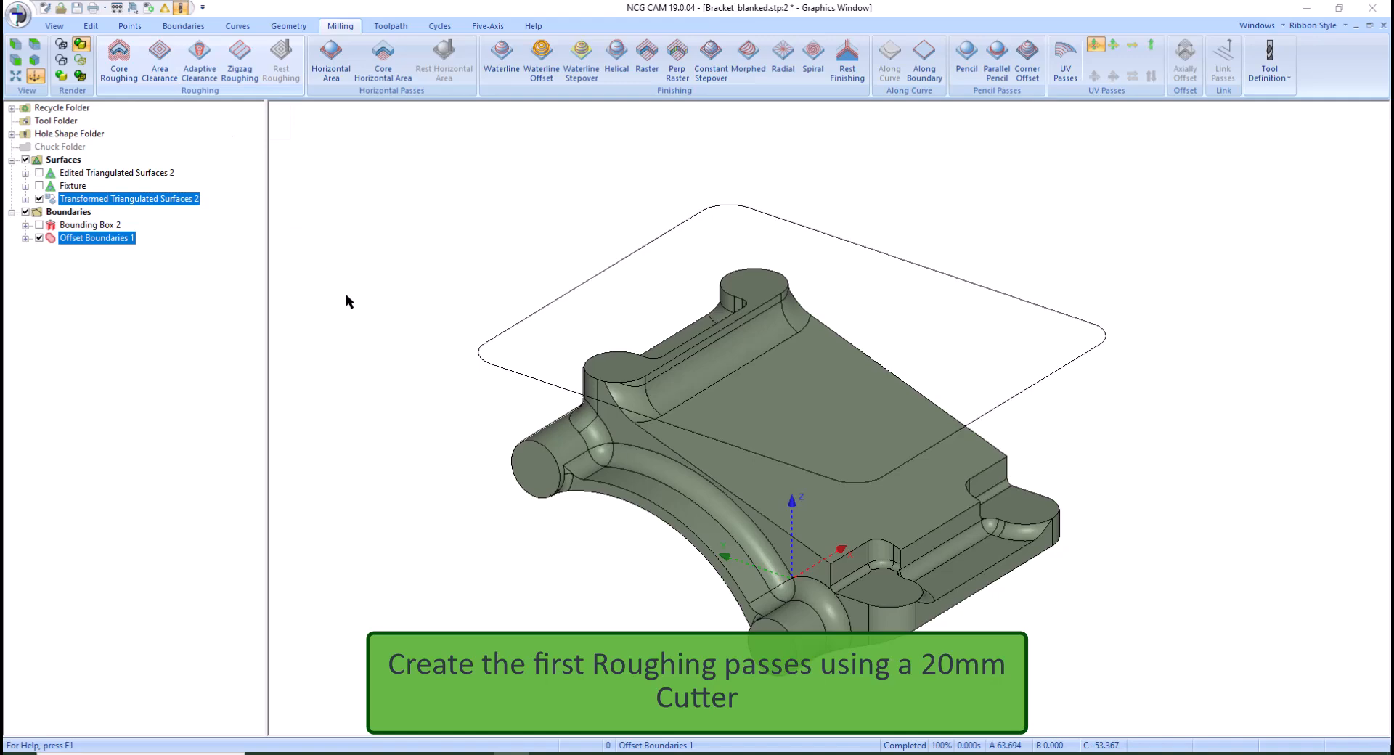
left_click(288, 374)
key("BackSpace")
key("BackSpace")
key("BackSpace")
type("2")
Set the roughing cutter's flute length to 2 and both its body length and overall length to 70
left_click(294, 408)
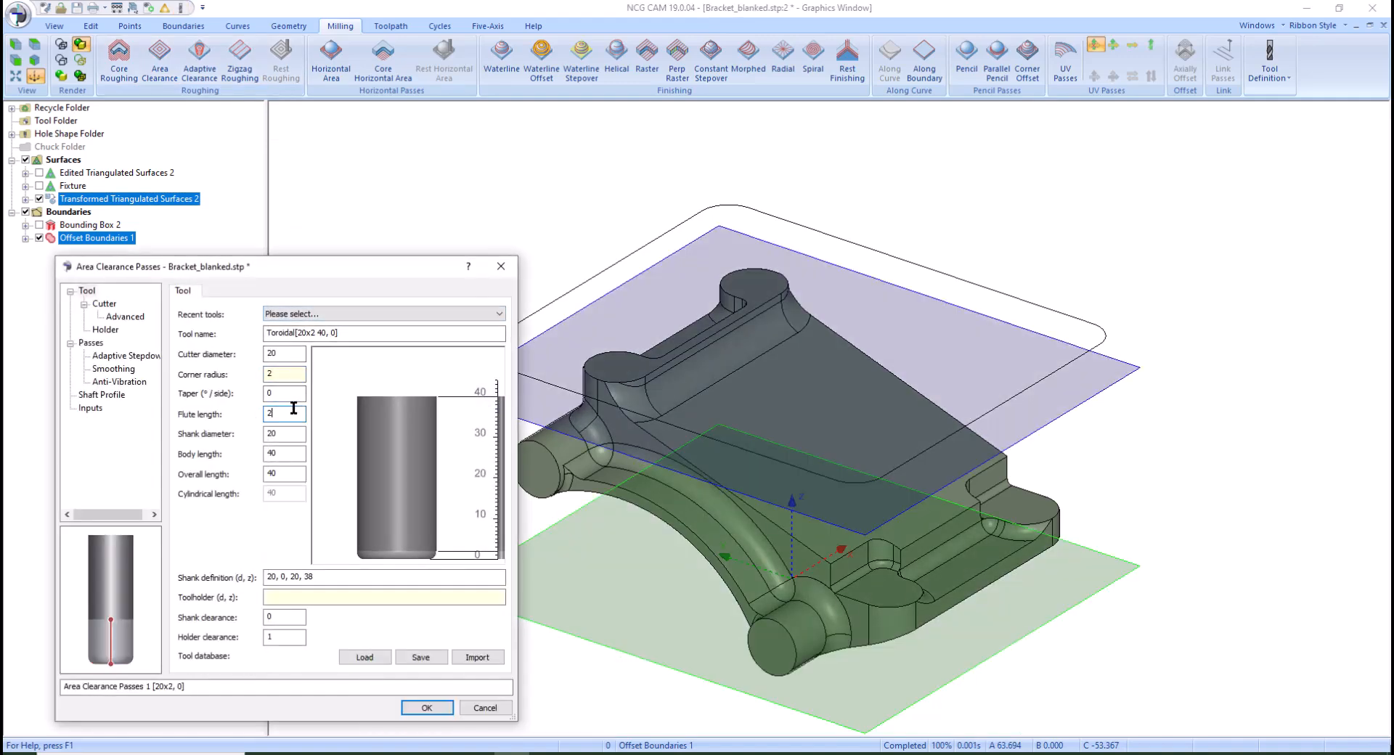
type("2")
key("Tab")
key("Tab")
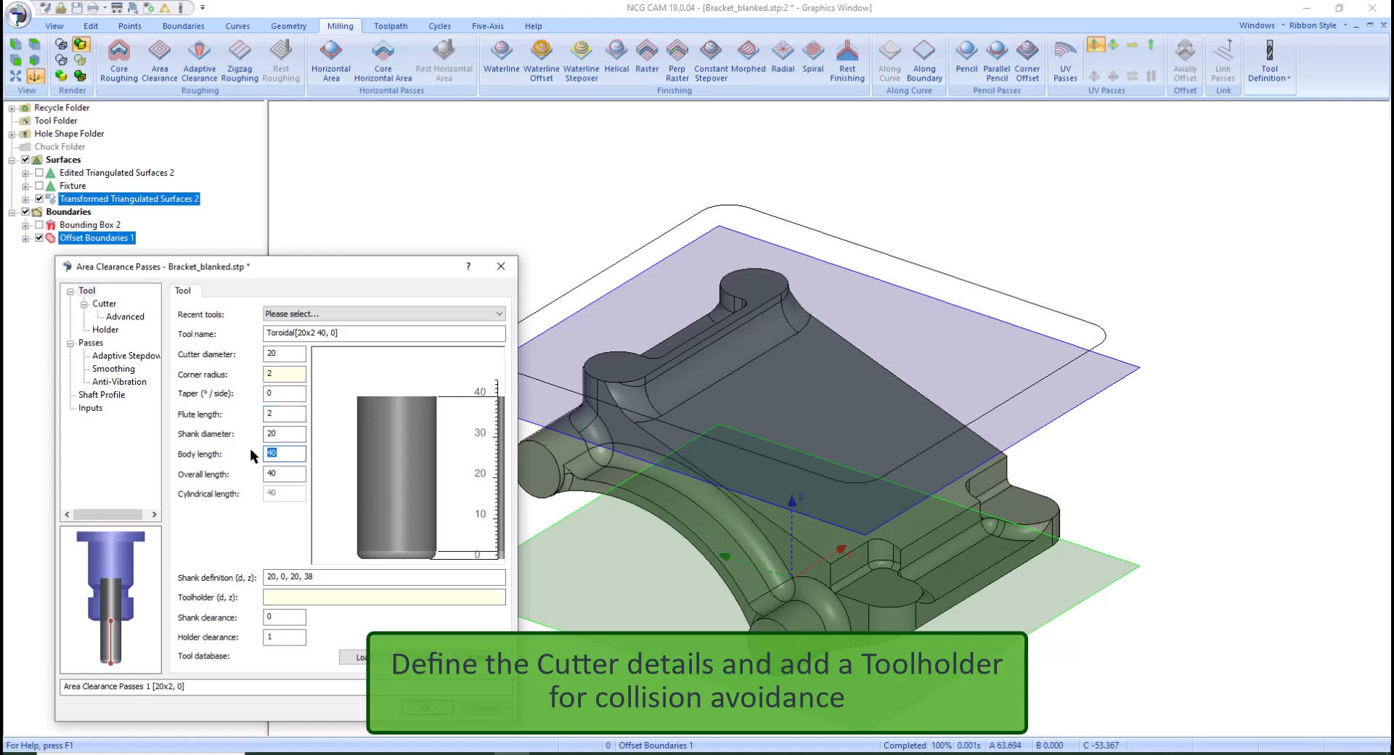
type("70")
key("Tab")
type("70")
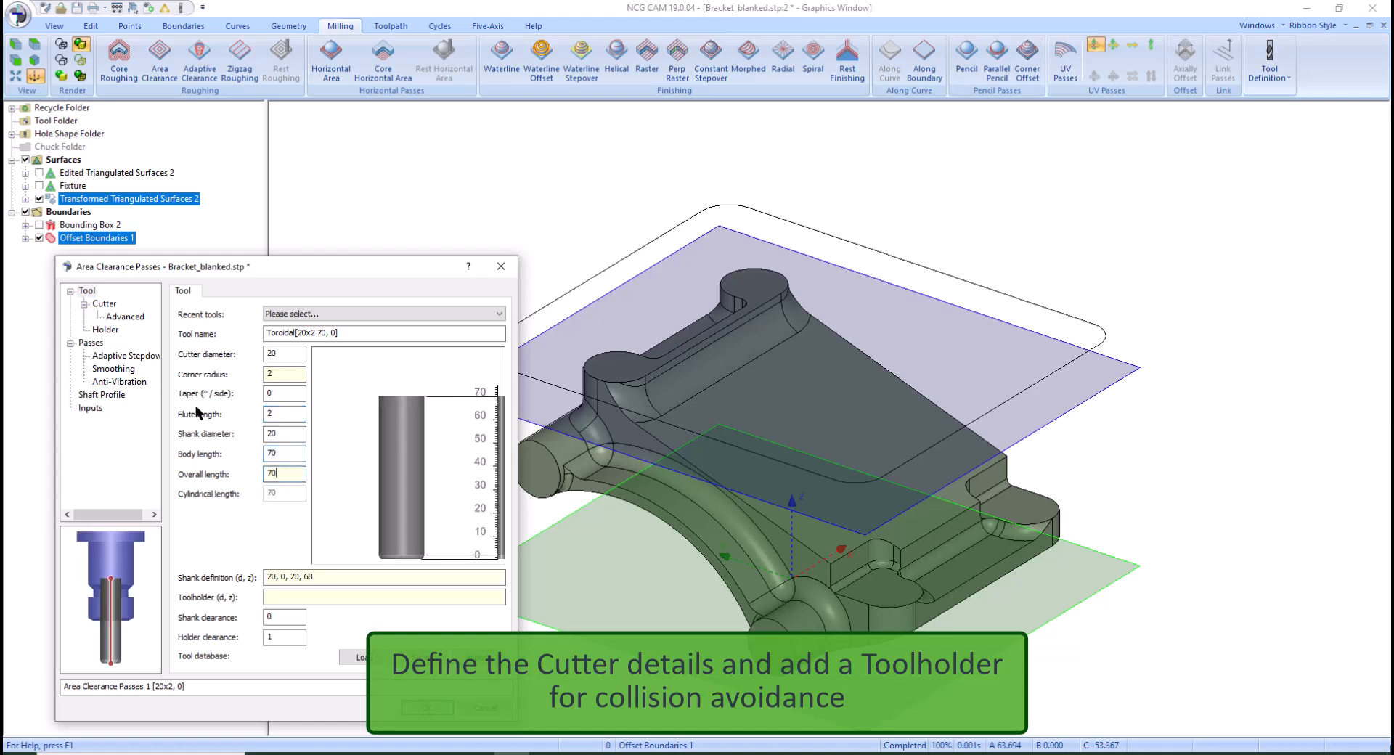
Load the BT40 ER22 x42 toolholder from the tool database for the roughing cutter
left_click(109, 330)
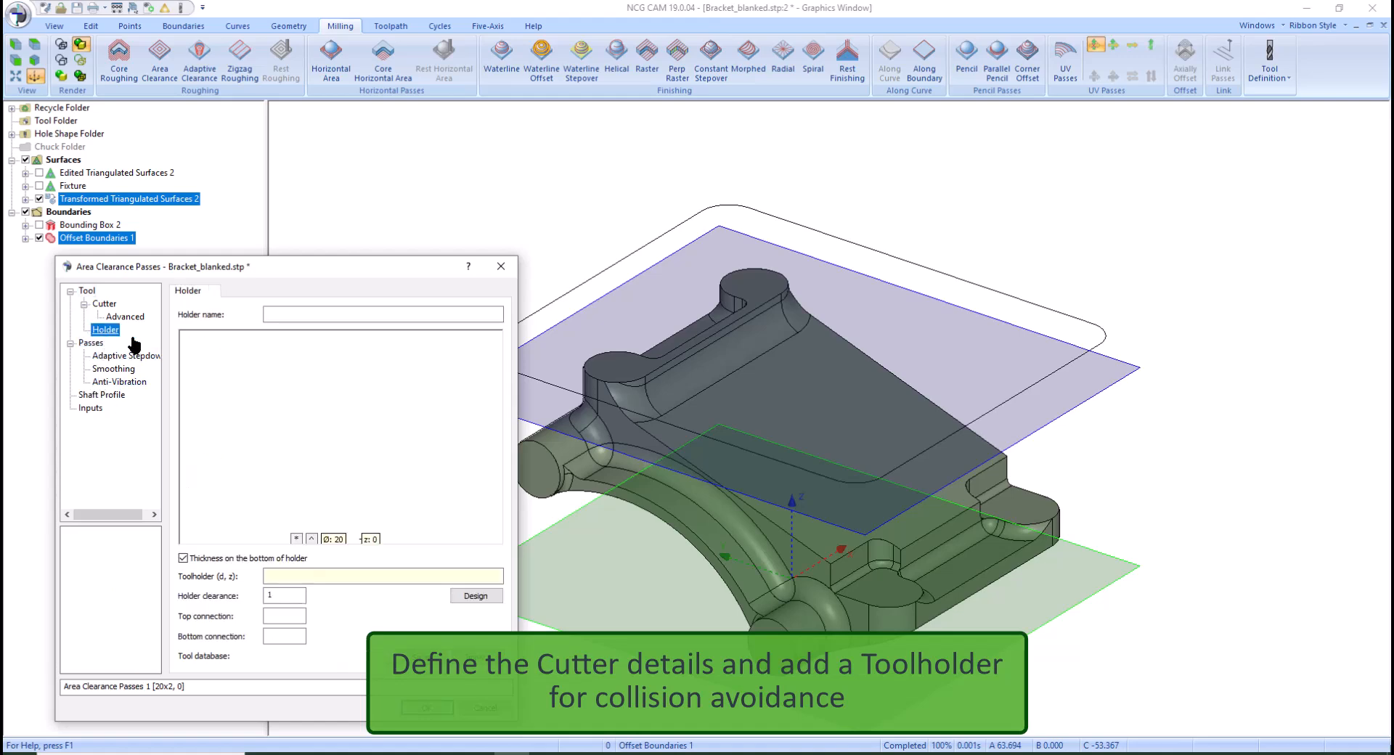
left_click(412, 656)
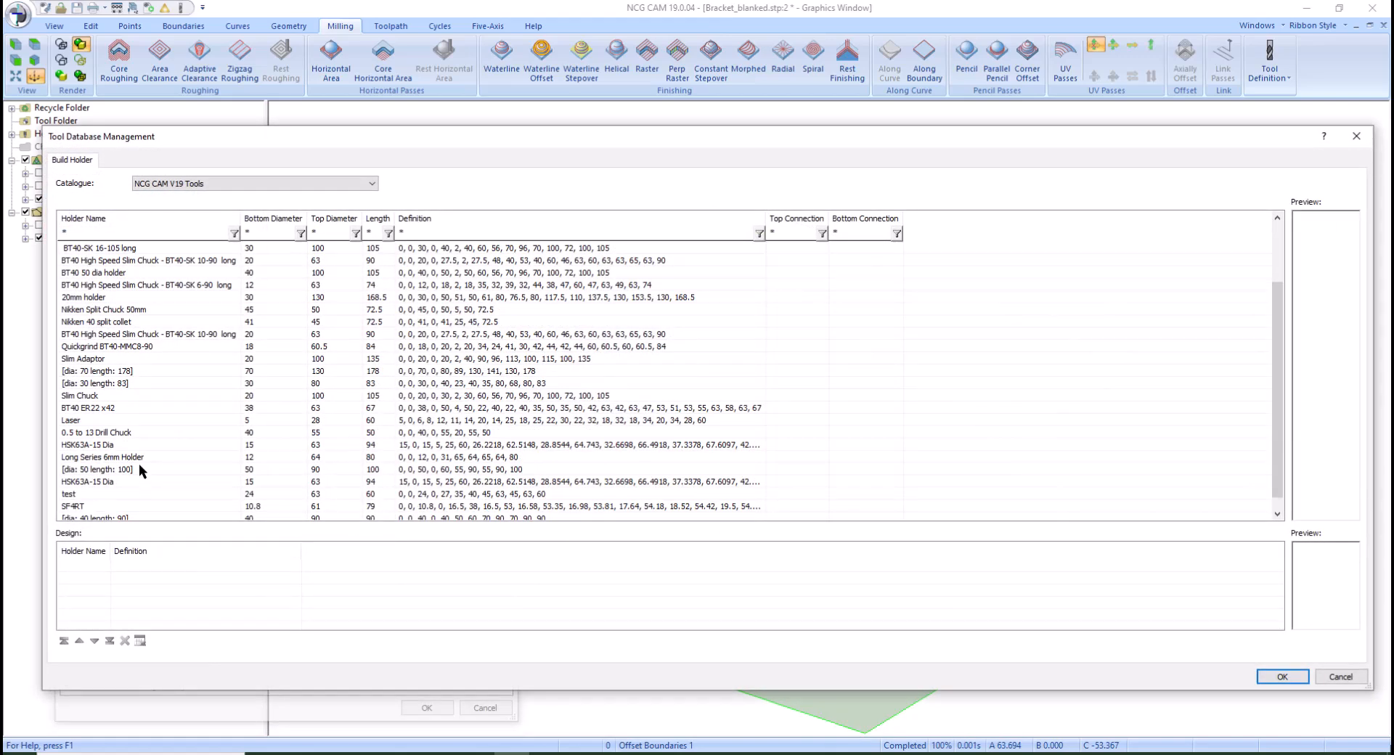
left_click(84, 410)
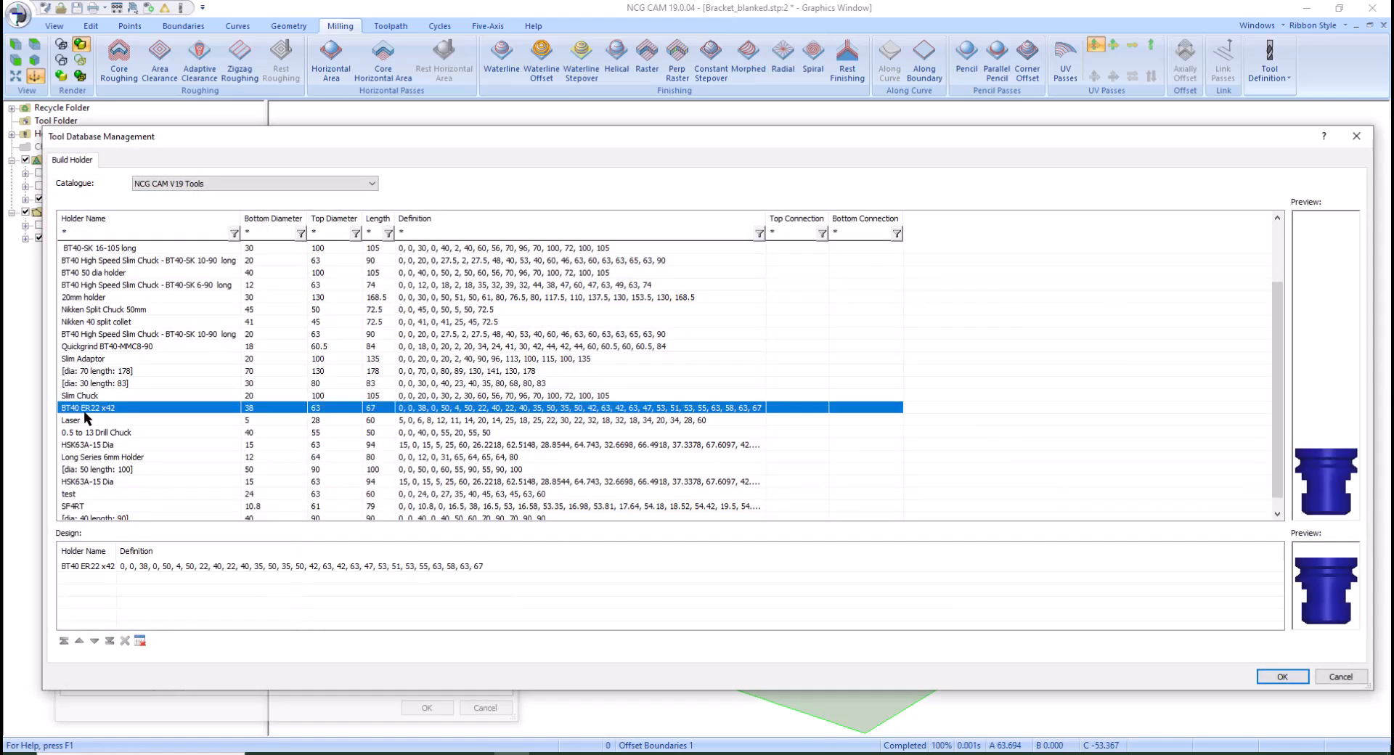
left_click(1280, 677)
Set the area clearance XY thickness to 0.5 and stepdown to 1.5, and enable adaptive stepdown
left_click(88, 291)
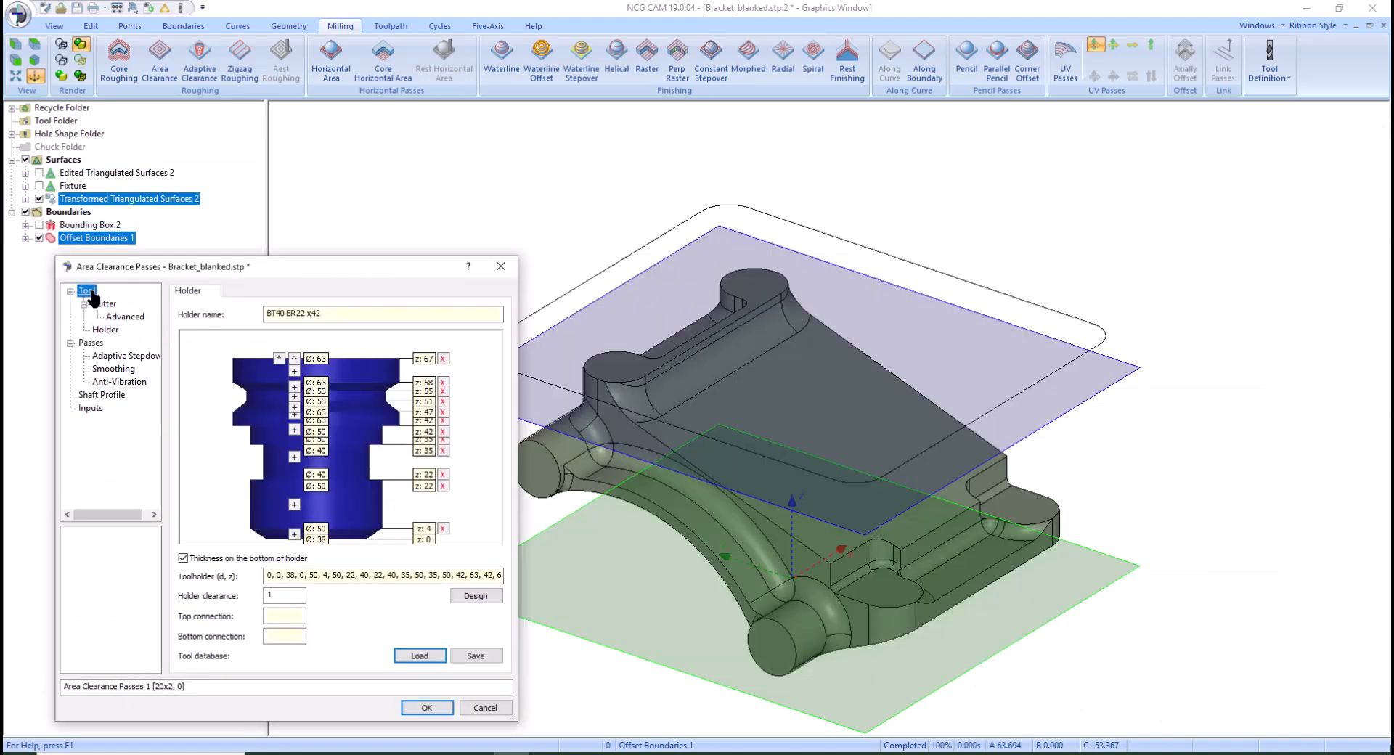
left_click(90, 344)
double_click(290, 325)
type(".5")
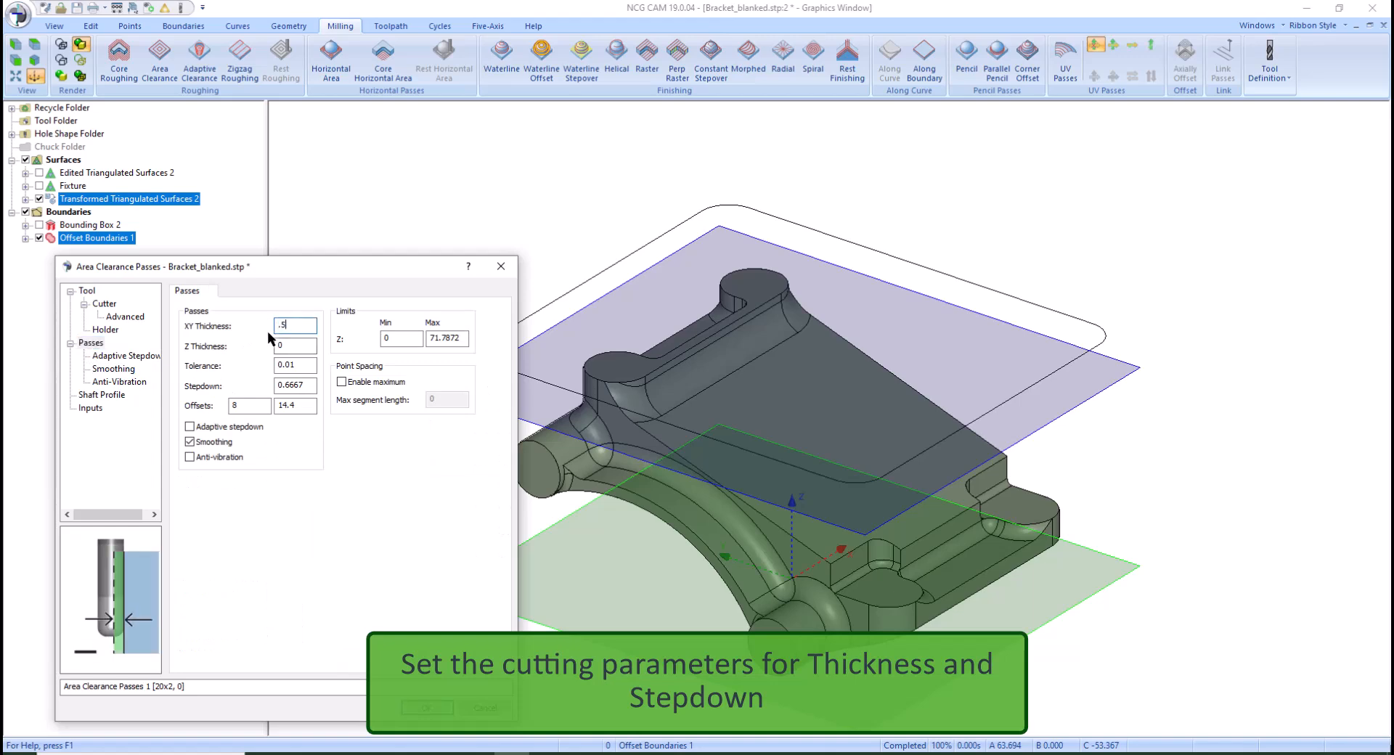
key("Tab")
key("Tab")
key("Tab")
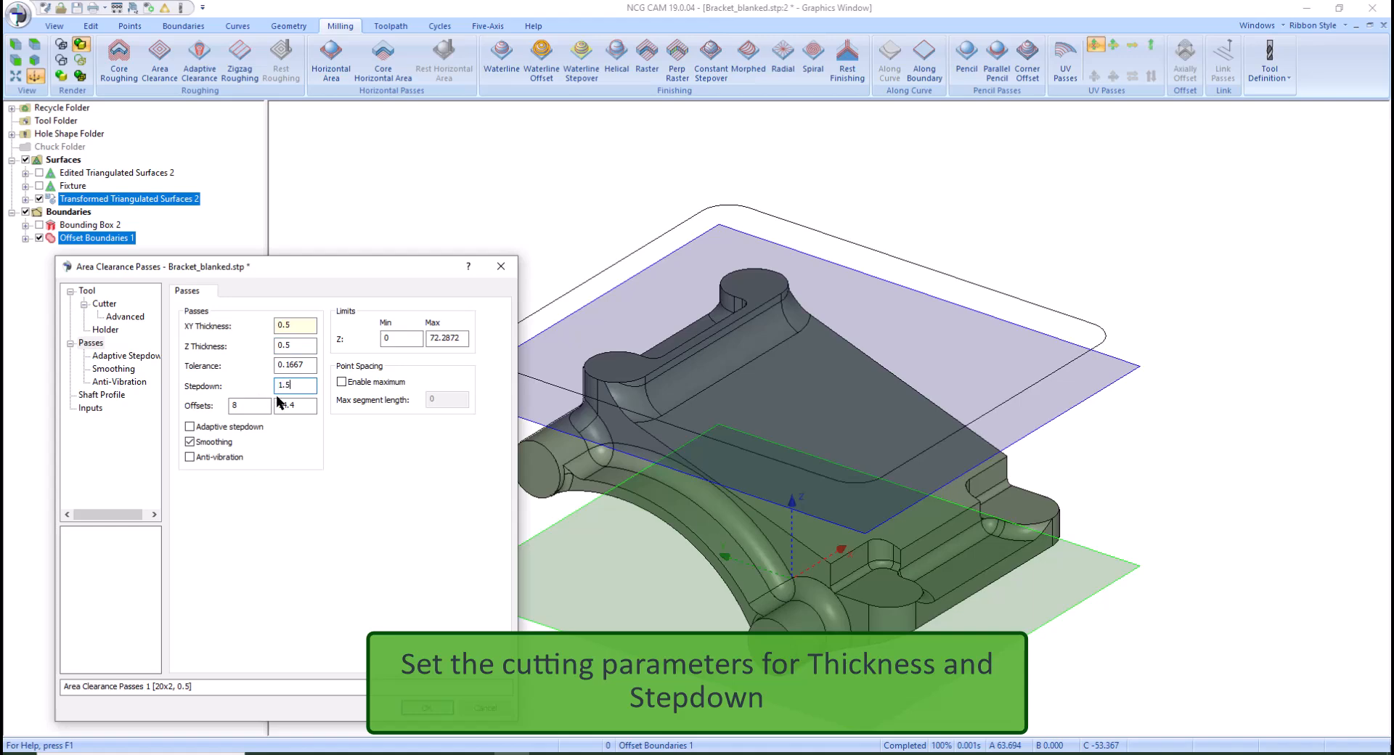
left_click(256, 426)
Limit the area clearance Z range to 15 minimum and 75 maximum, and generate the roughing passes
double_click(383, 338)
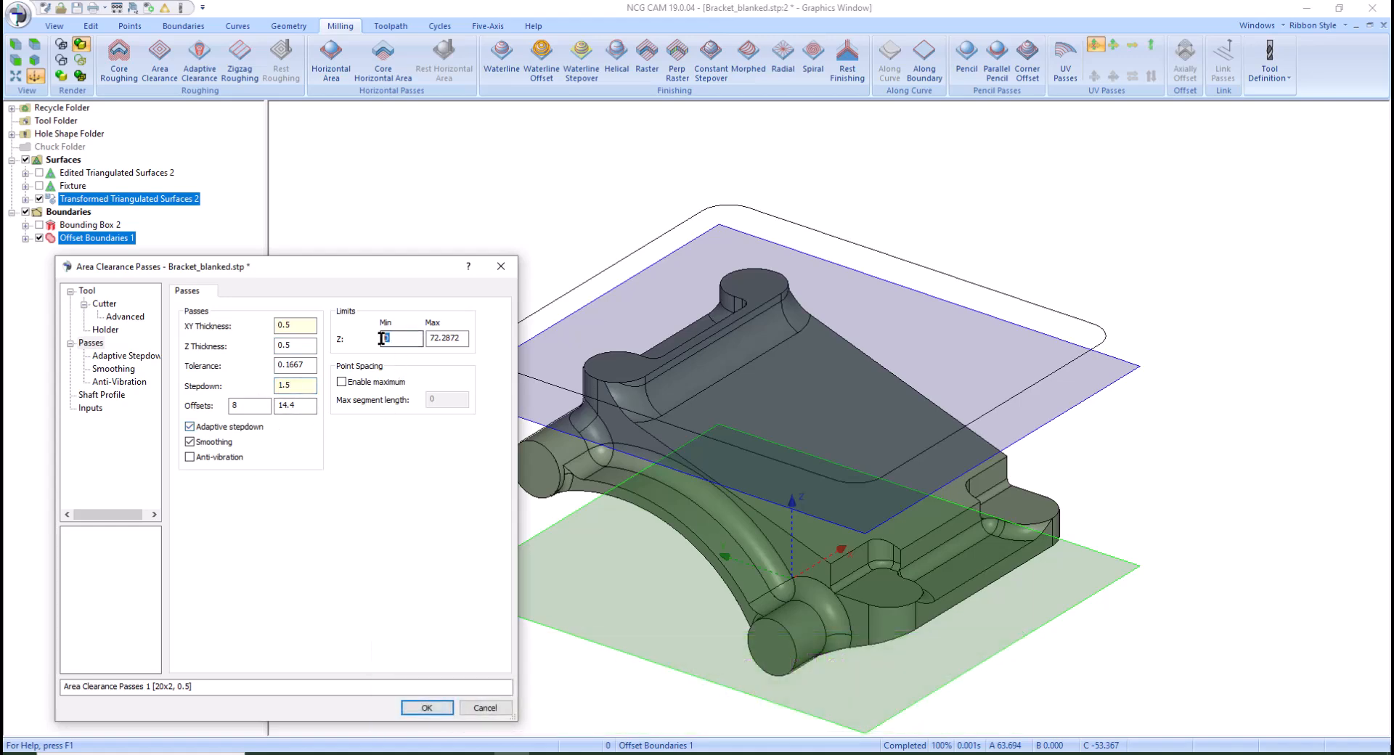
left_click(959, 575)
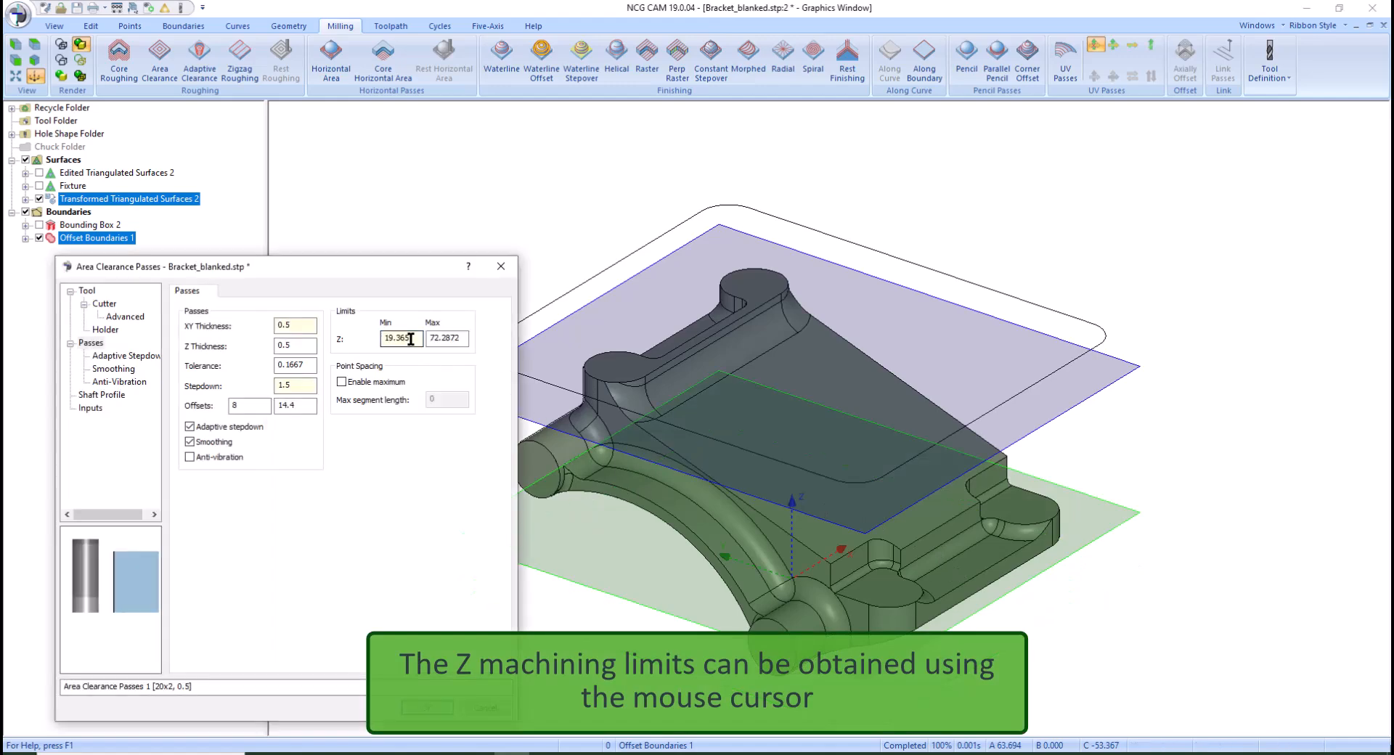
type("15")
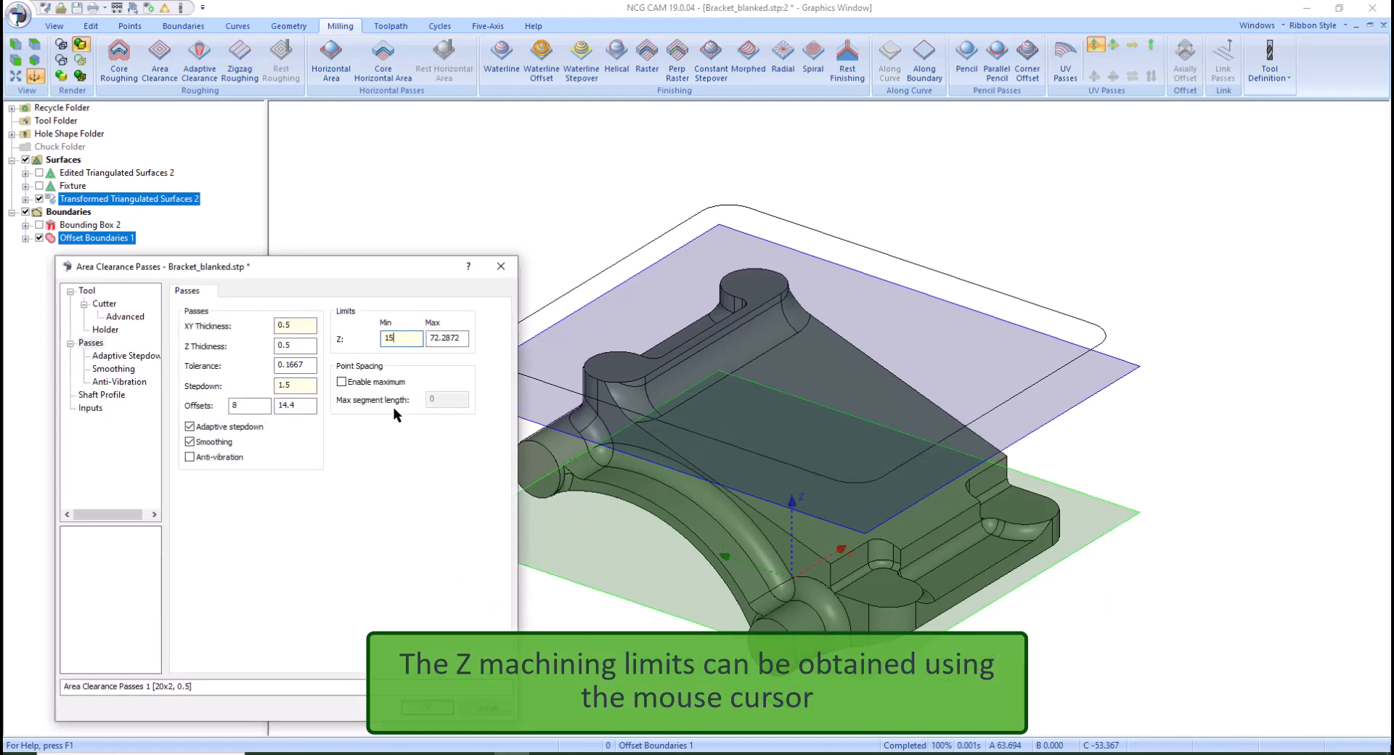
key("Tab")
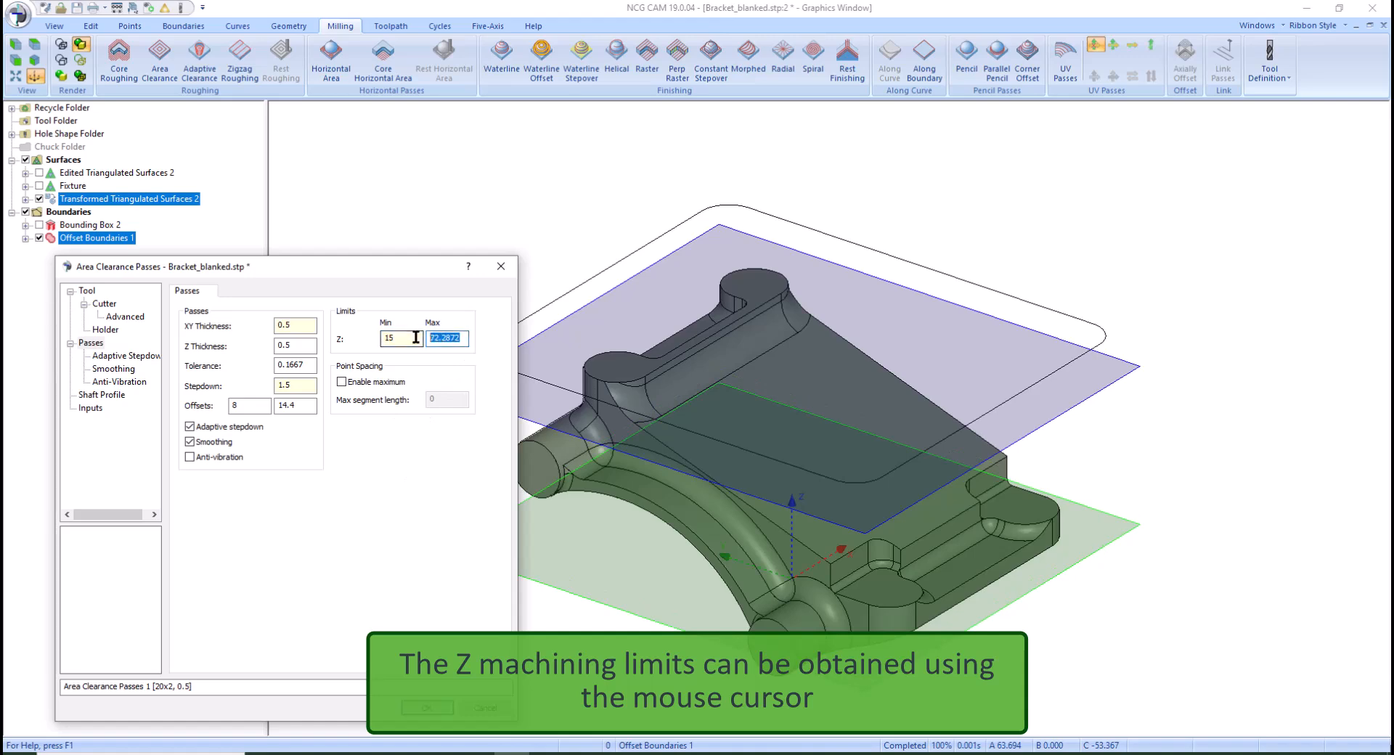
type("75")
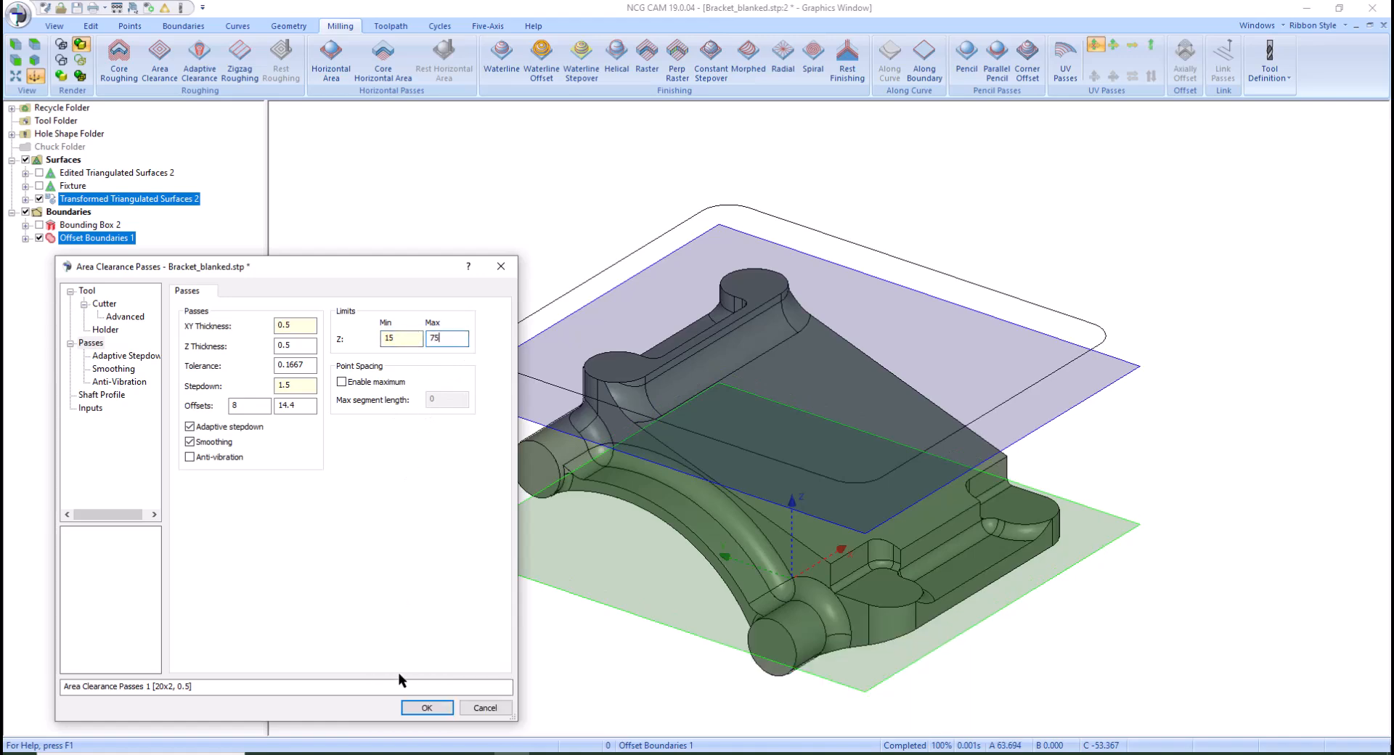
left_click(425, 708)
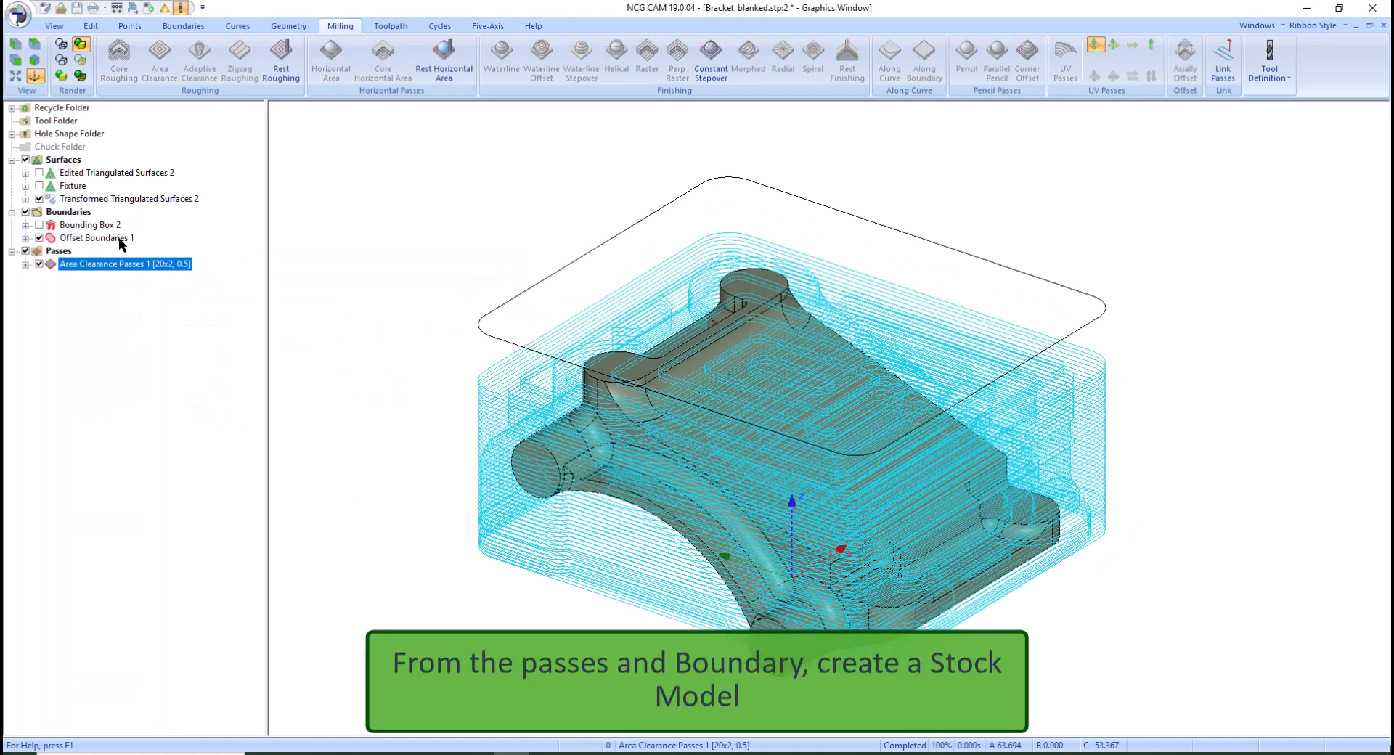
Create a stock model from the area clearance passes and the bounding box, with resolution 0.2 and minimum Z 0
left_click(109, 227, "ctrl")
right_click(109, 226)
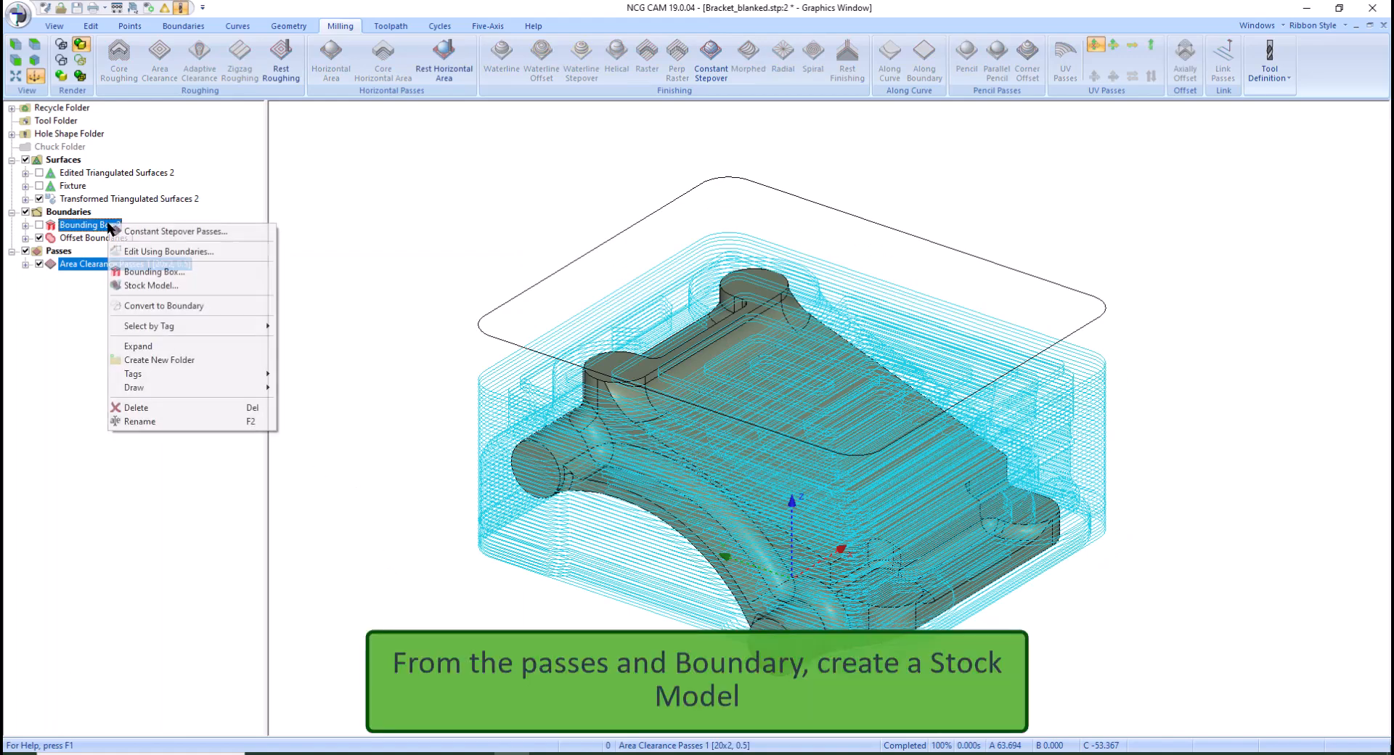
left_click(152, 286)
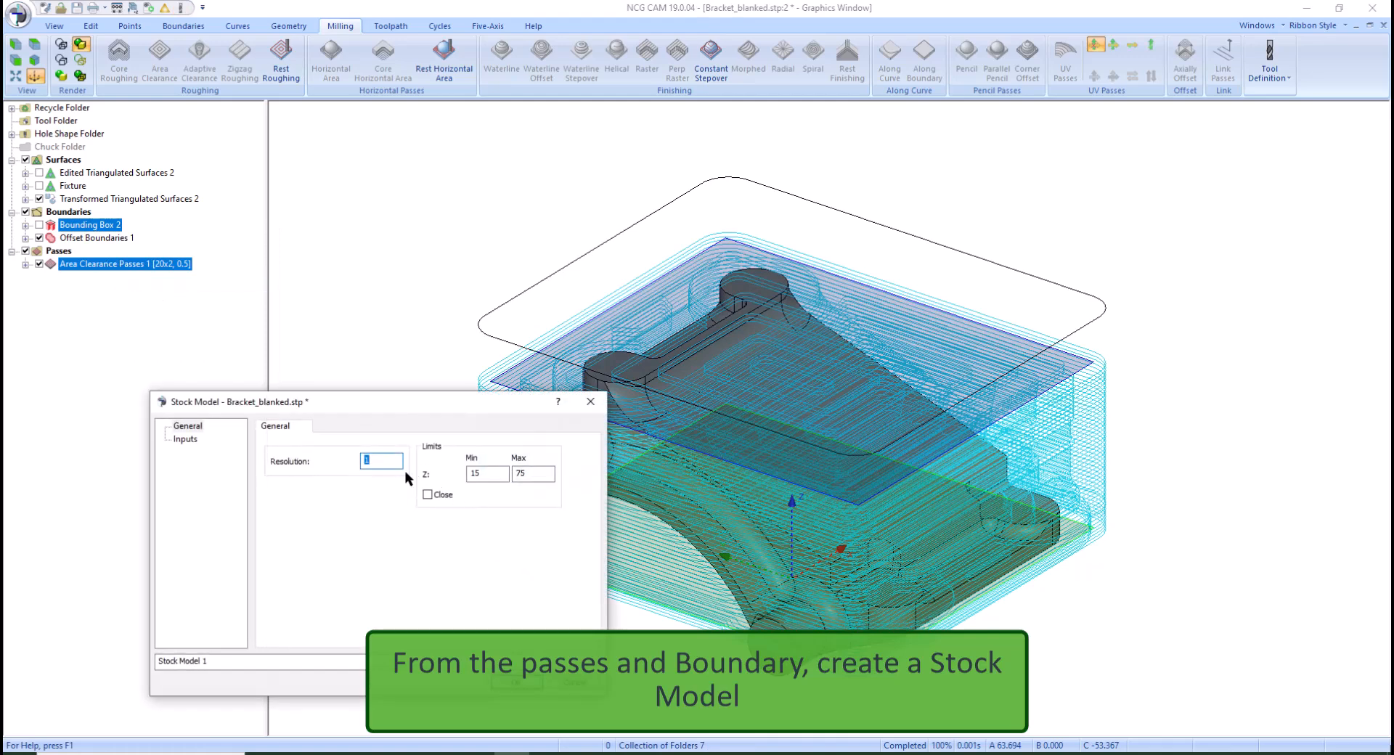
type(".2")
key("Tab")
type("0")
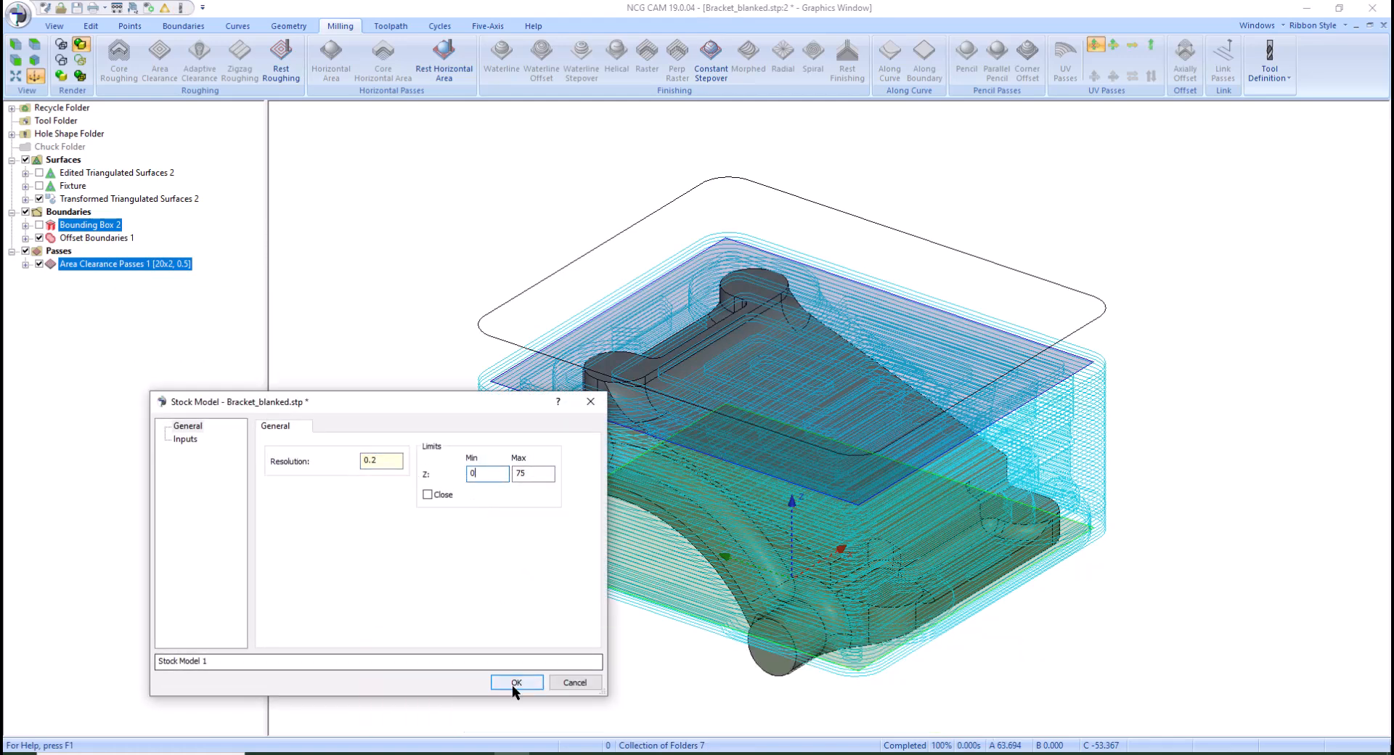
left_click(512, 684)
Hide the area clearance passes, inspect the roughed stock model, and hide it too
left_click(40, 264)
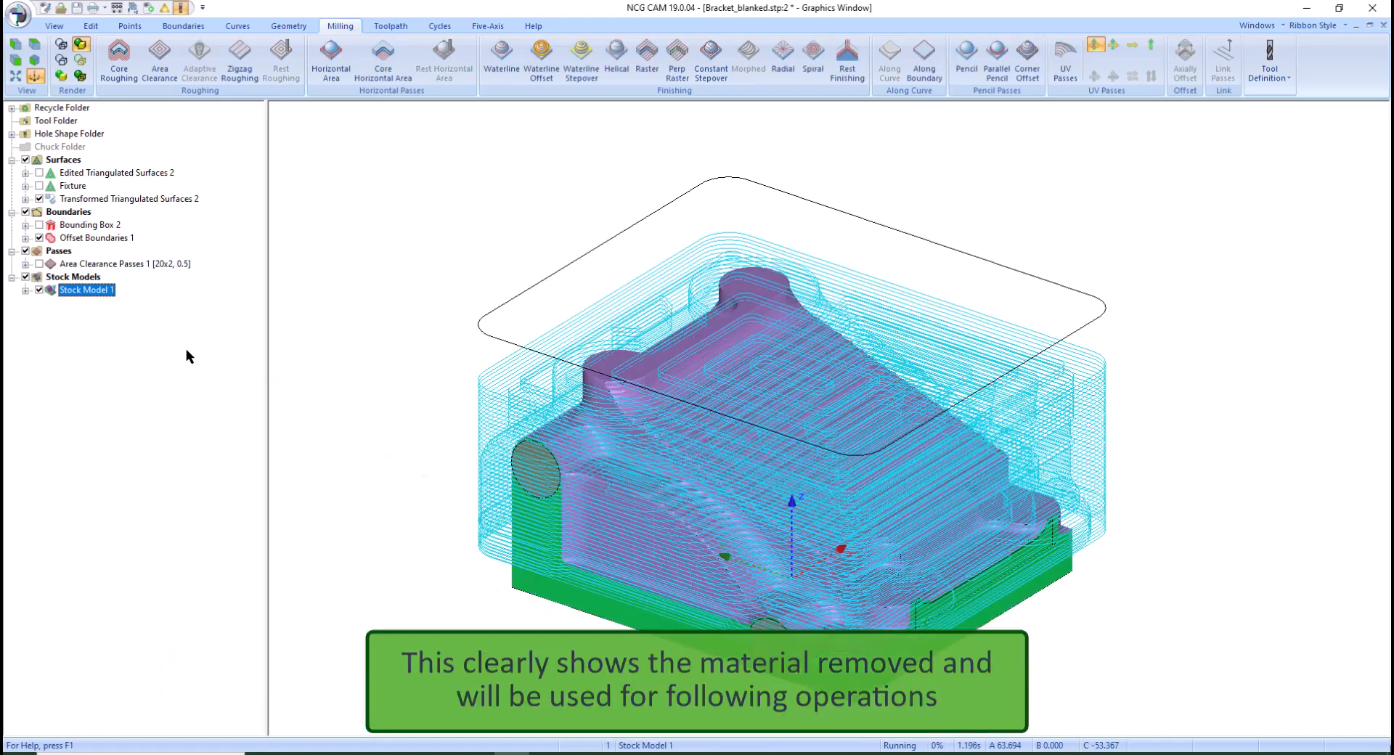
middle_click_drag(613, 489, 547, 489)
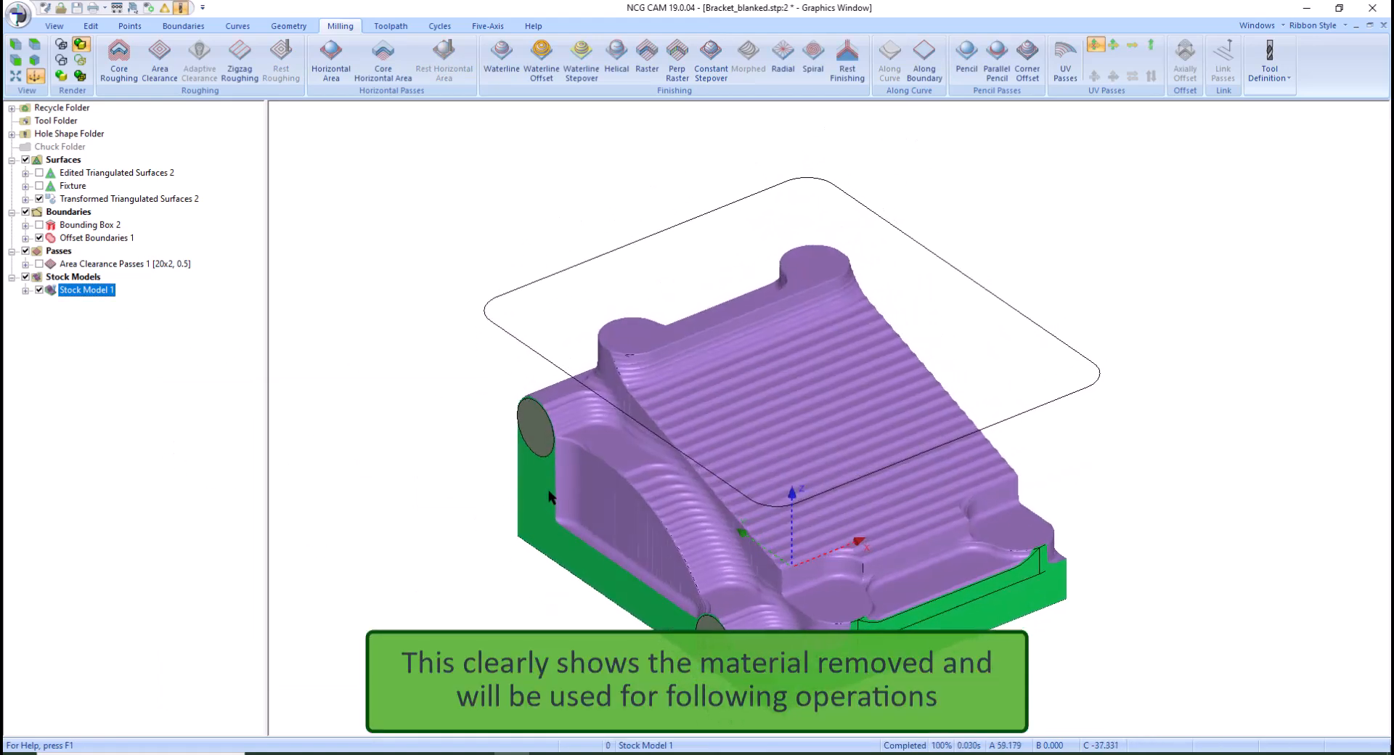
left_click(40, 290)
Start waterline passes on Transformed Triangulated Surfaces 2 within Offset Boundaries 1, loading the 6mm Ballnose + BT40-SK 10-90 long from the tool library
left_click(98, 199)
left_click(100, 239, "ctrl")
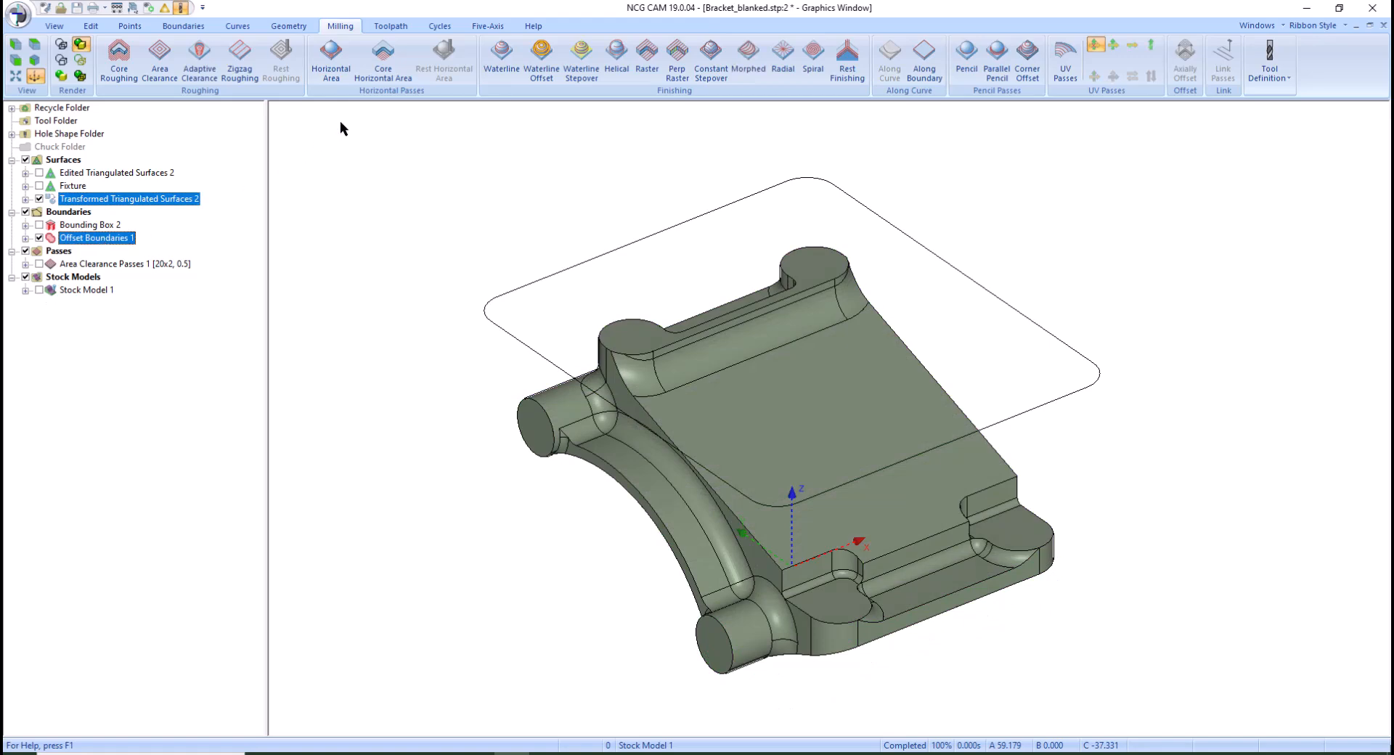
left_click(491, 71)
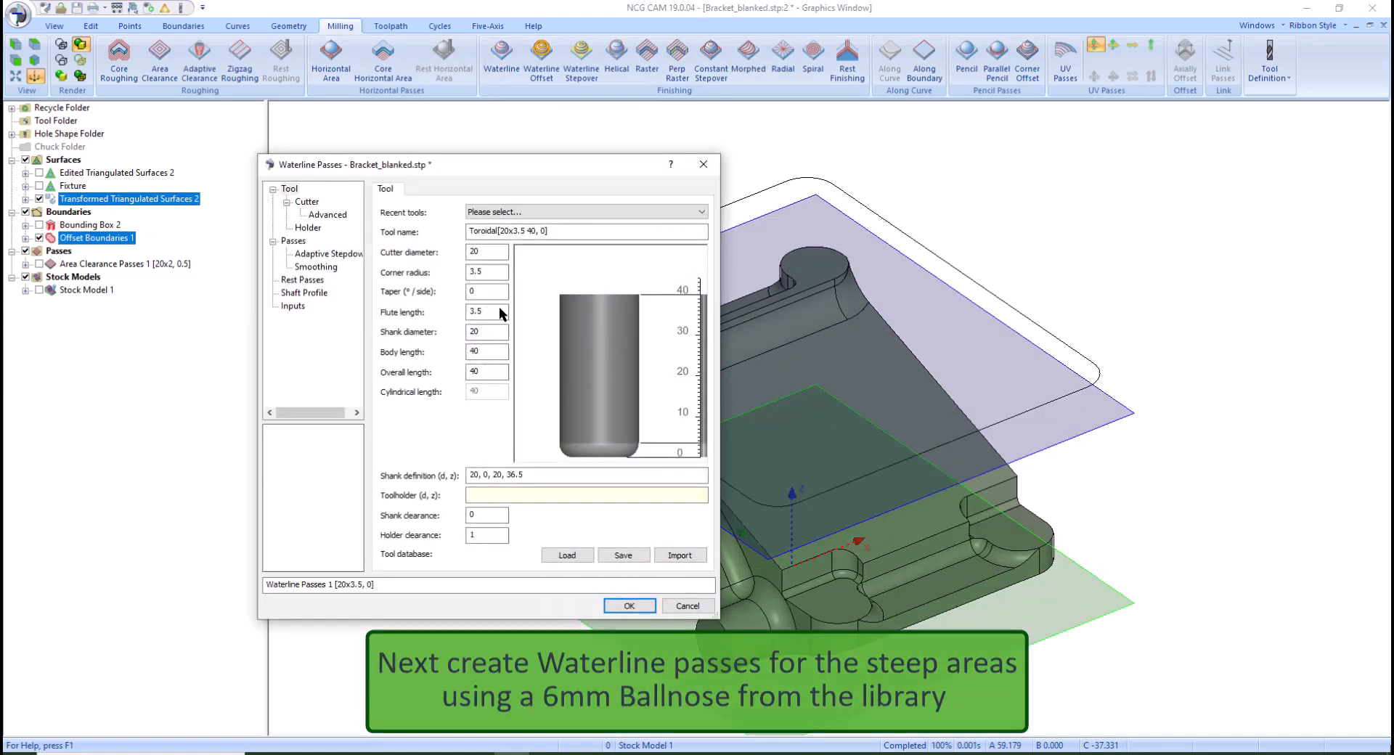
left_click(565, 556)
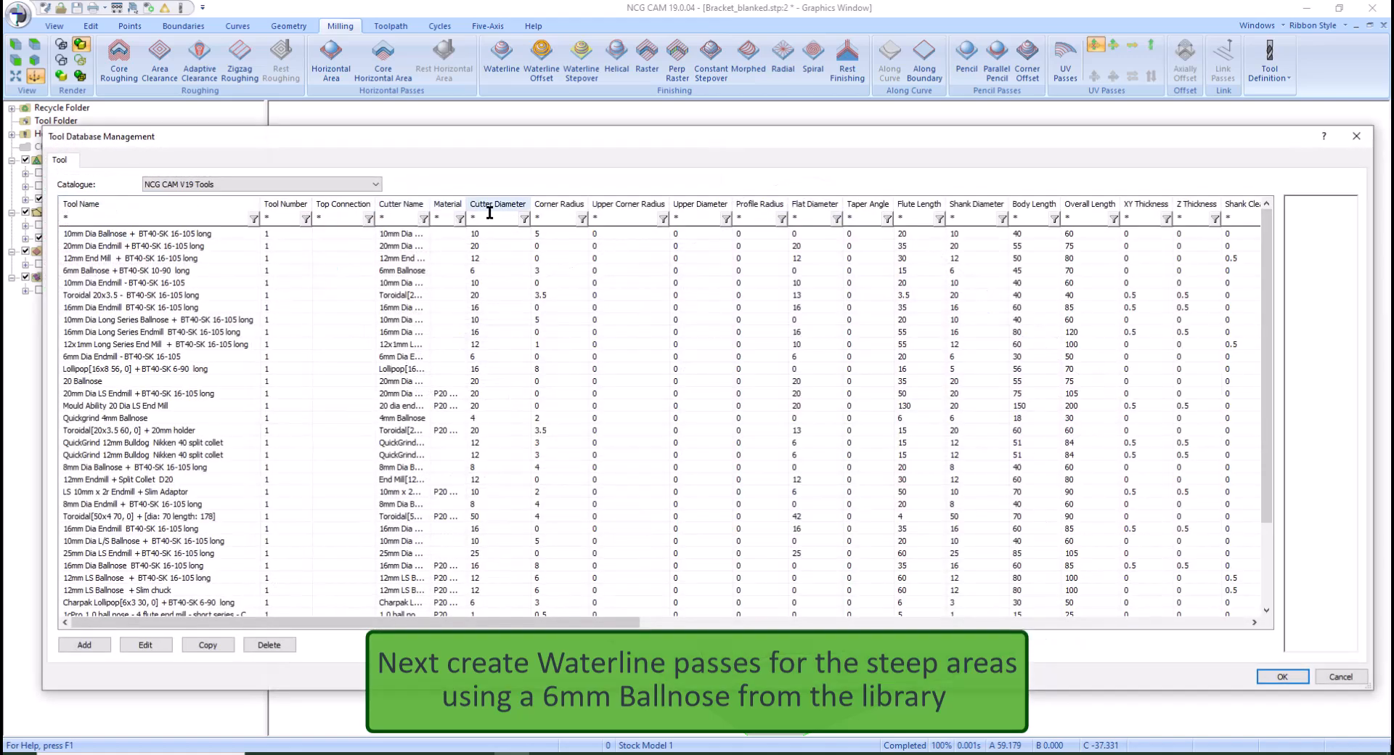
left_click(490, 207)
scroll(205, 535, "down", 3)
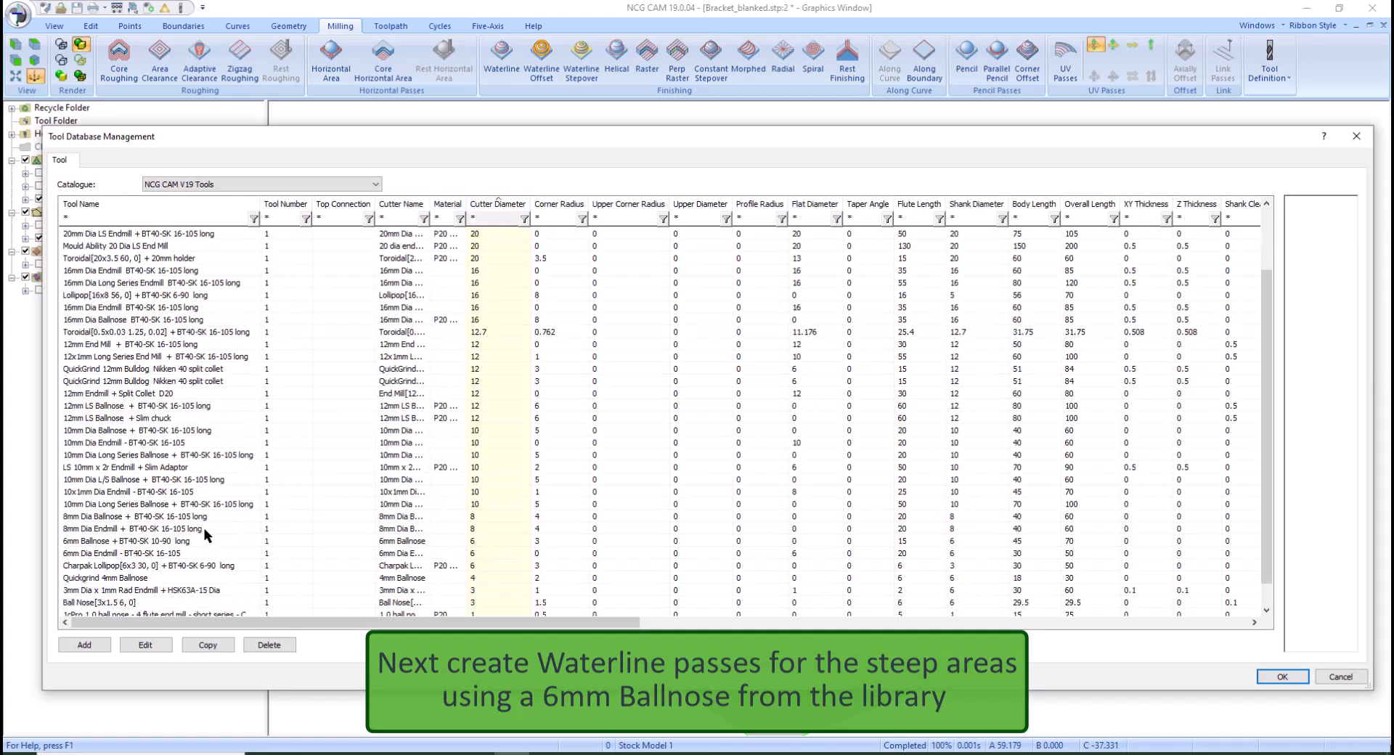
left_click(86, 517)
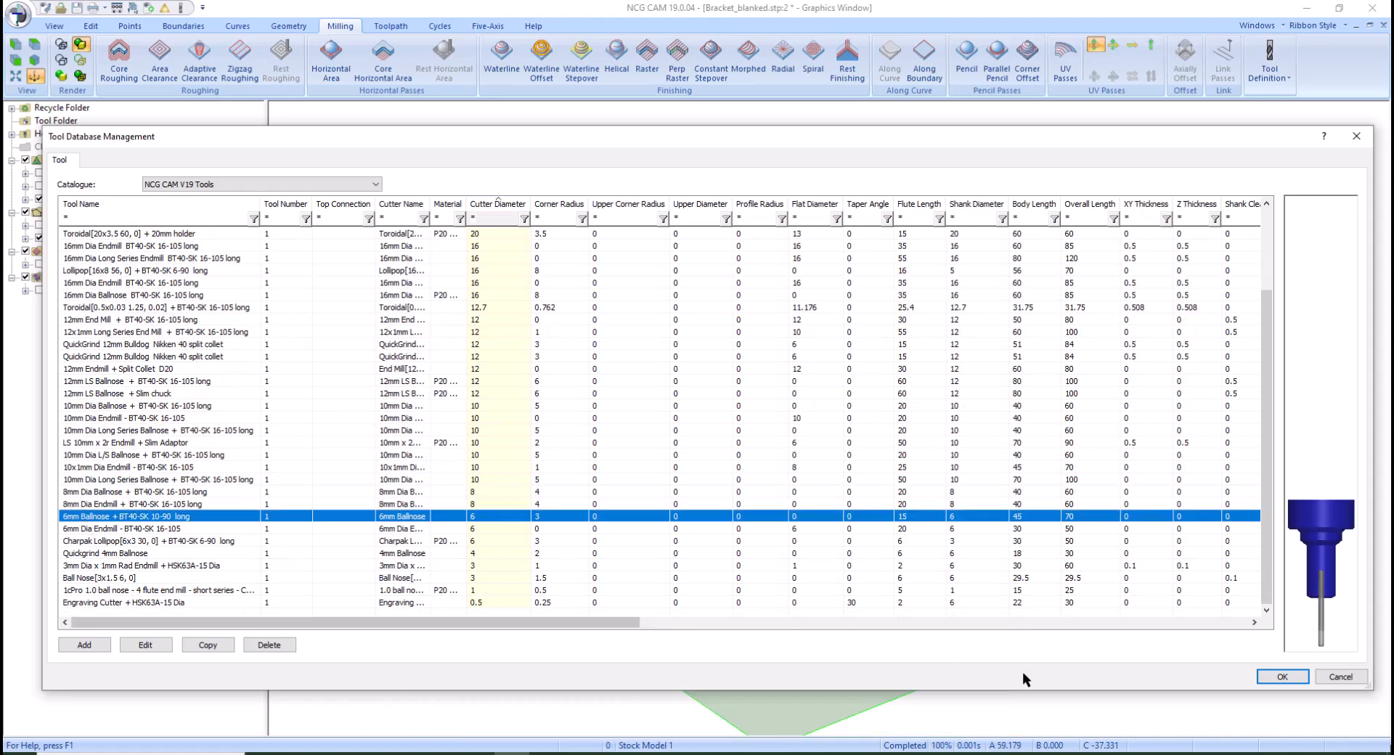
left_click(1269, 678)
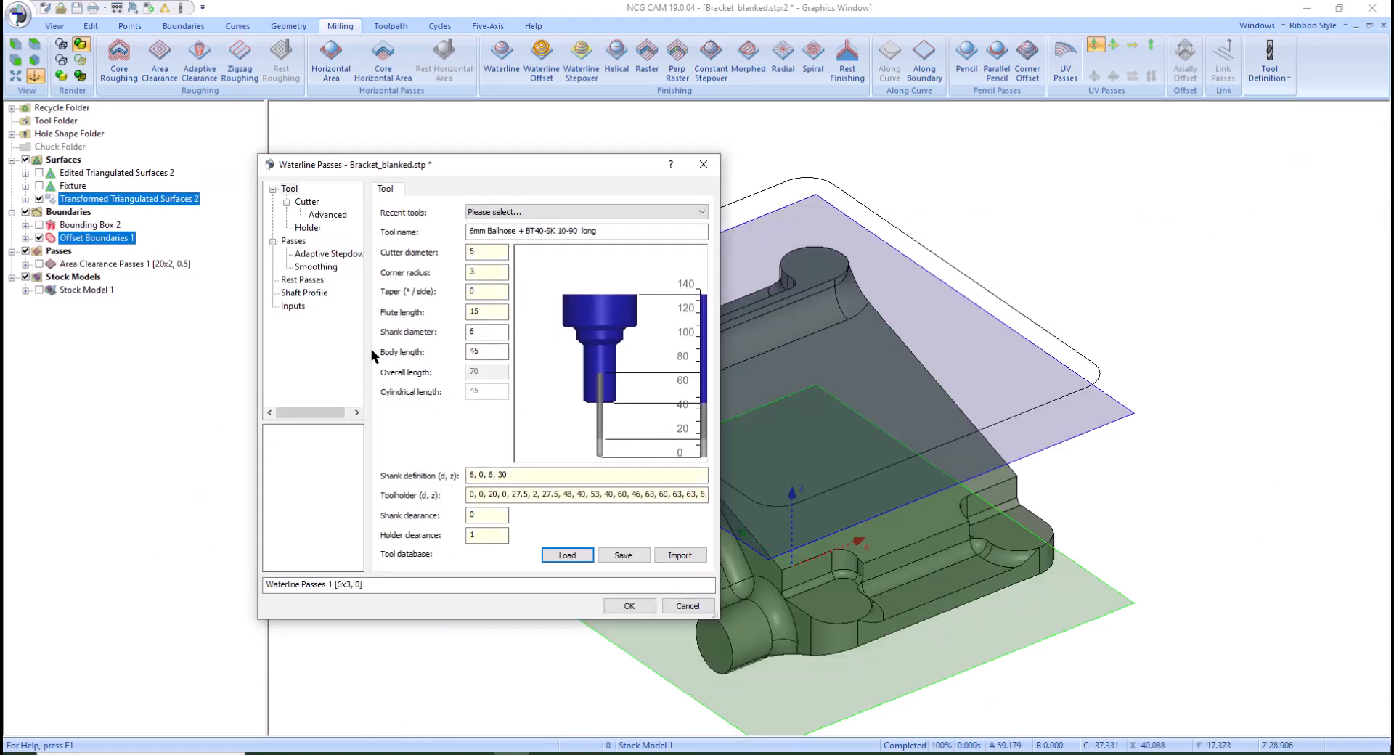
Set the waterline stepdown to 0.5, limit the minimum Z to 15 and the minimum contact angle, and generate the passes
left_click(293, 241)
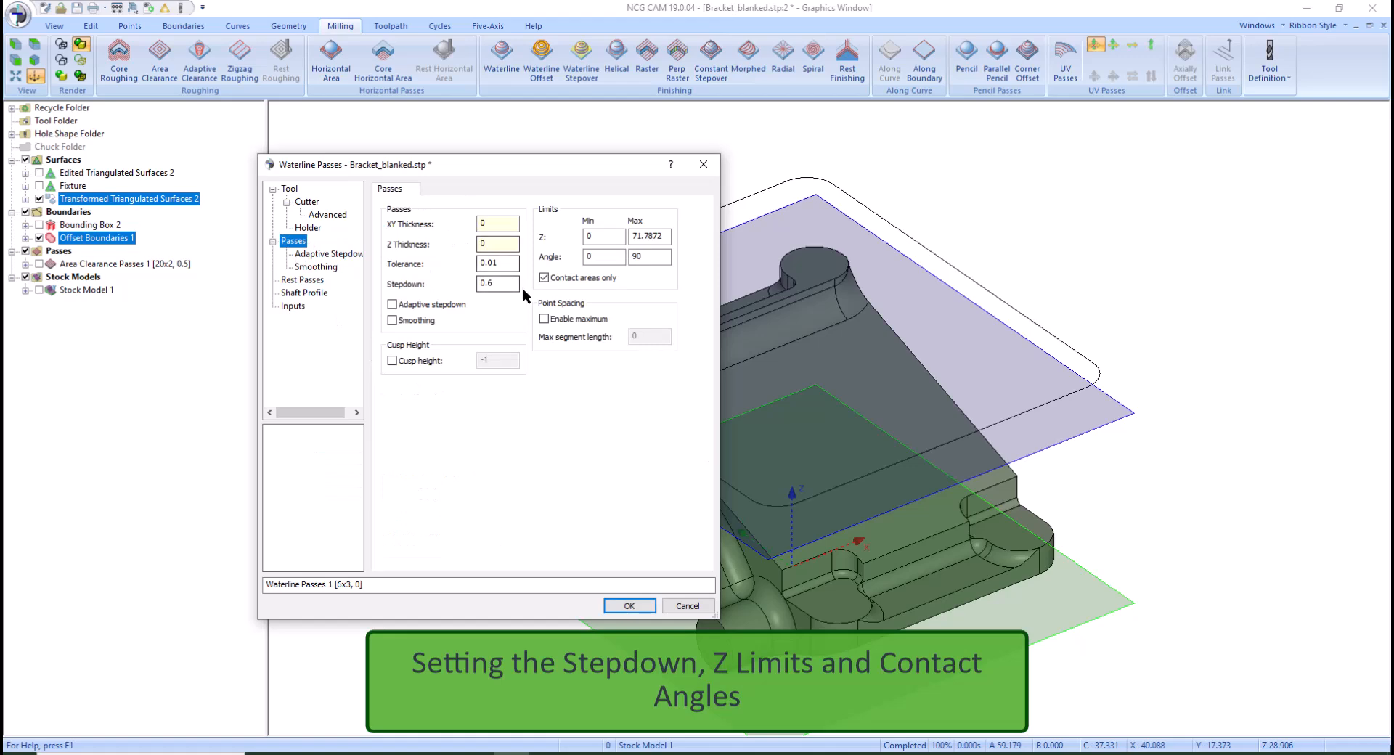
double_click(503, 283)
type(".5")
double_click(602, 236)
type("15")
key("Tab")
type("3")
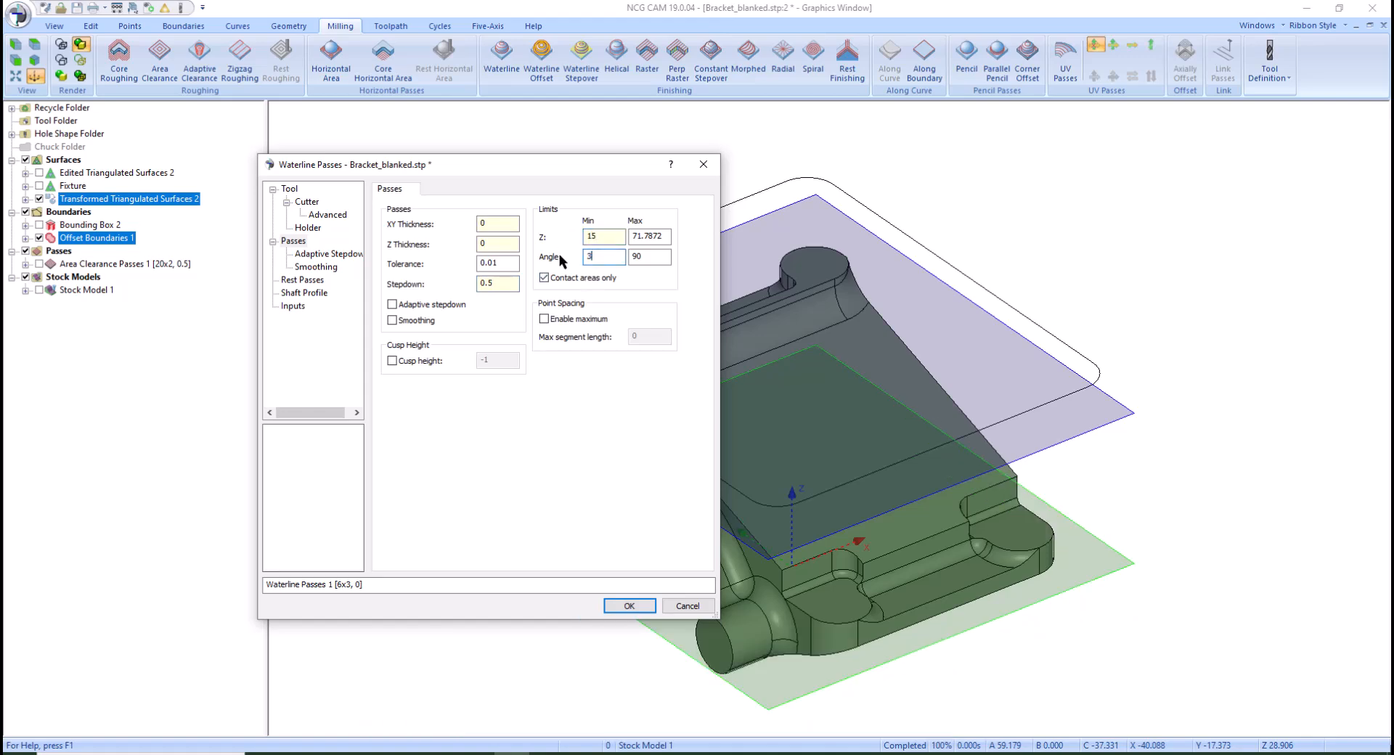
left_click(629, 606)
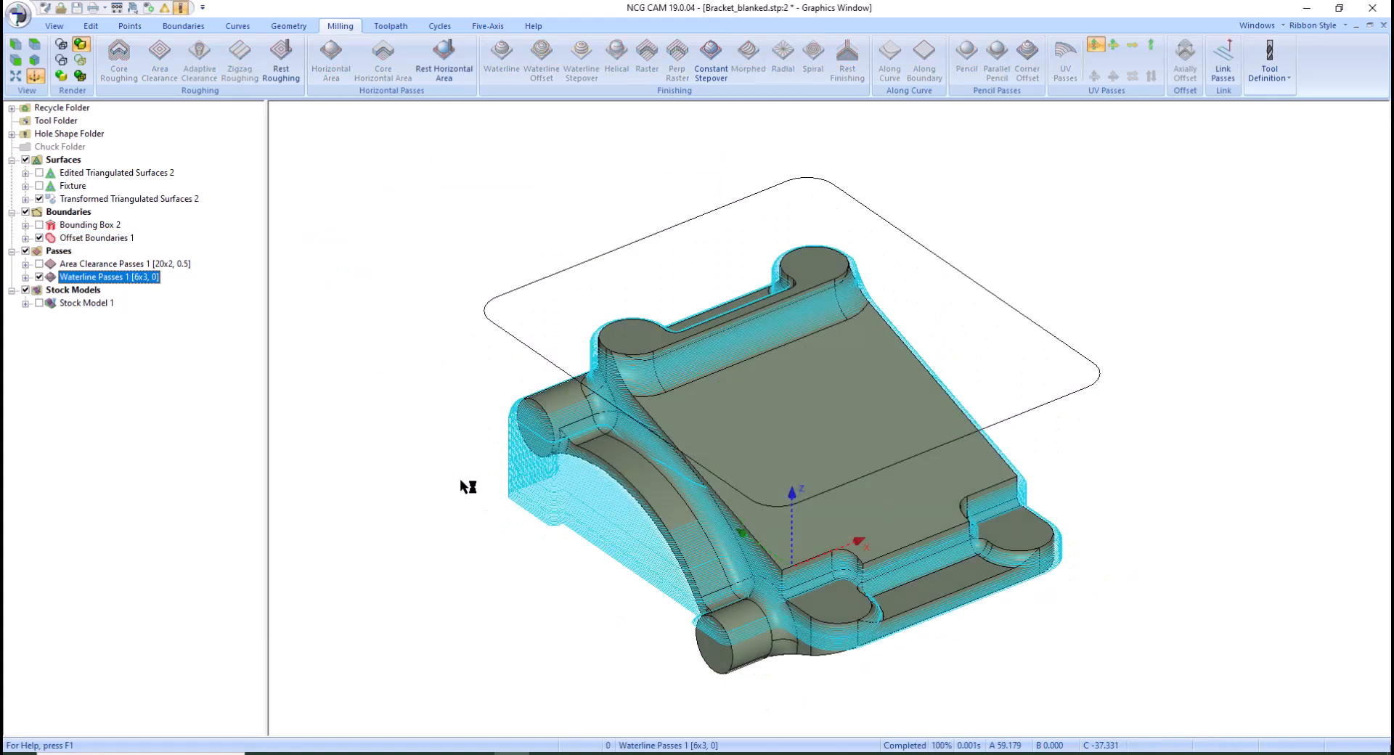
Start raster passes on the transformed surfaces within the offset boundary, reusing the recent 6mm Ballnose + BT40-SK 10-90 long
left_click(99, 238)
left_click(106, 199, "ctrl")
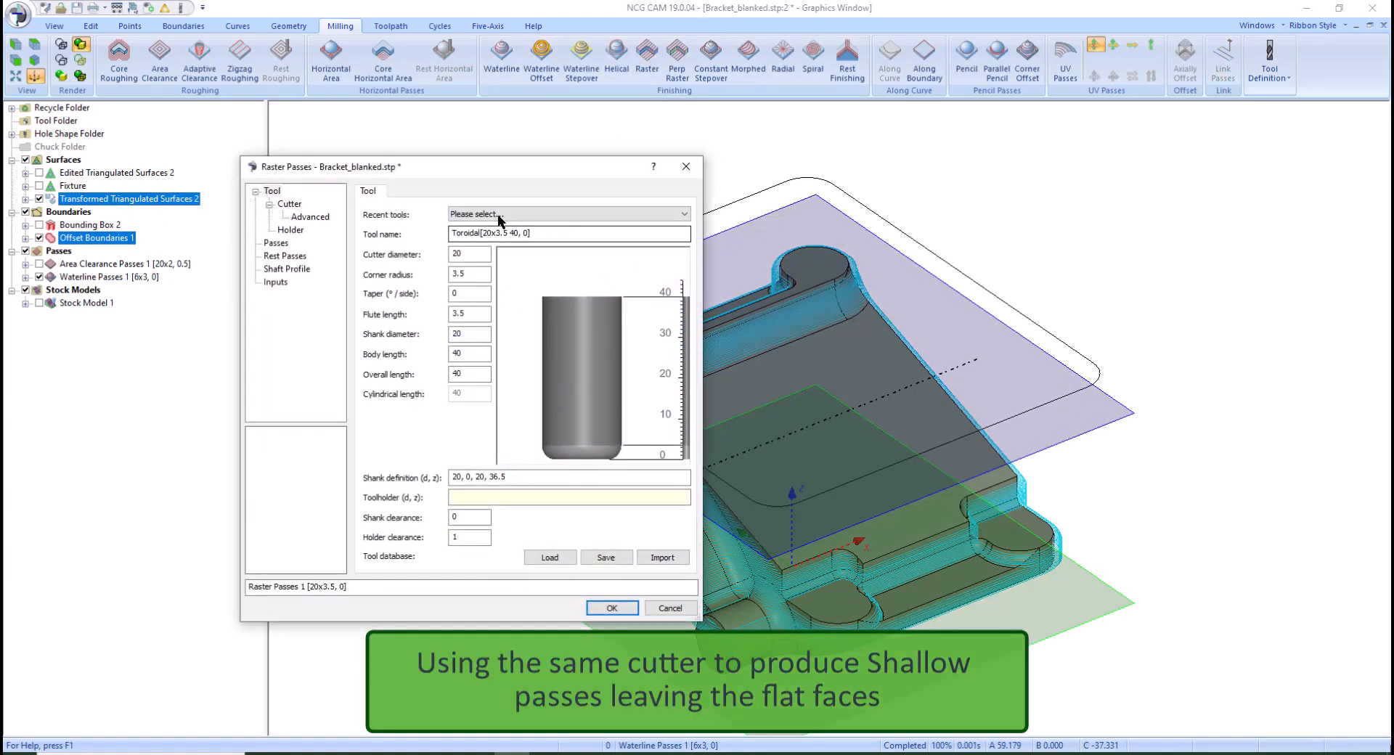
left_click(504, 215)
left_click(472, 237)
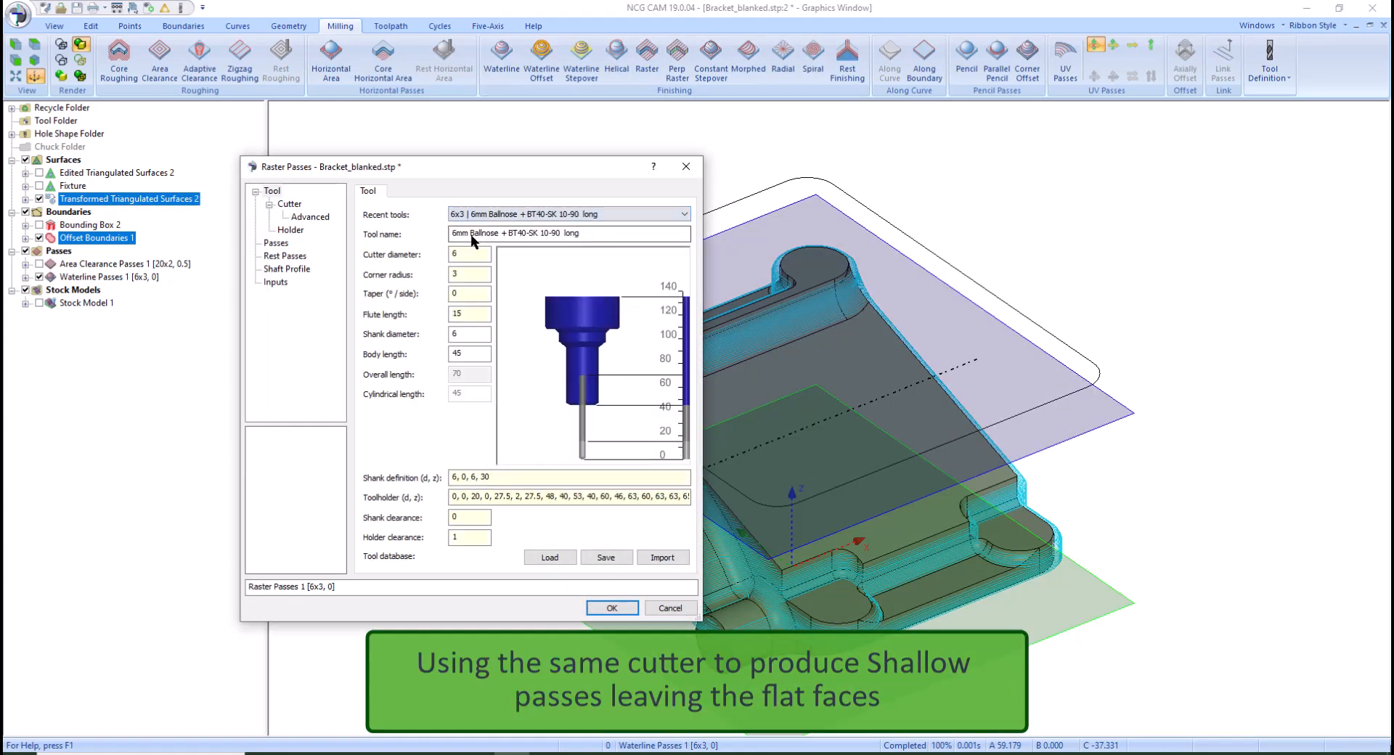
Set the raster stepover to 0.5, contact angle limits to 0.1 and 40, and raster angle to 90, and generate the passes
left_click(276, 242)
double_click(476, 285)
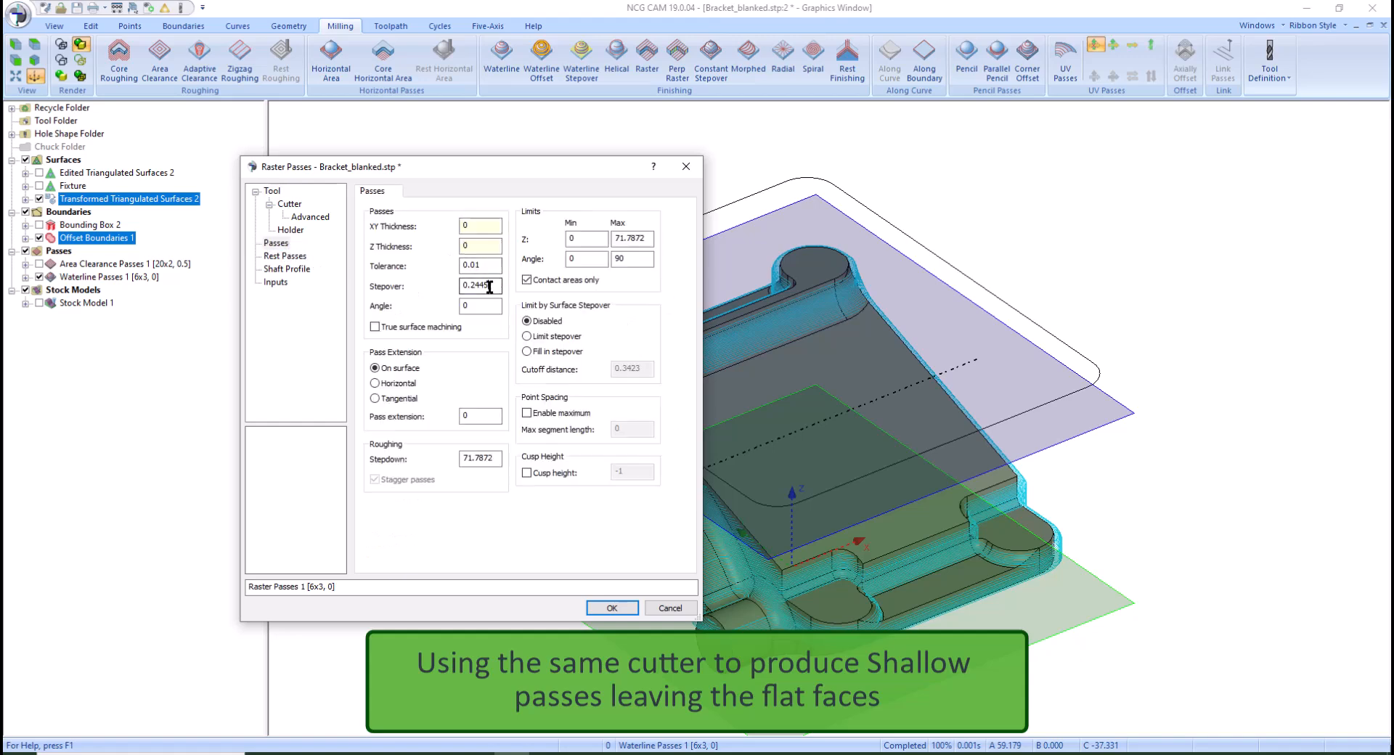
type(".5")
key("Tab")
left_click(581, 259)
double_click(581, 259)
type(".1")
key("Tab")
type("40")
double_click(475, 306)
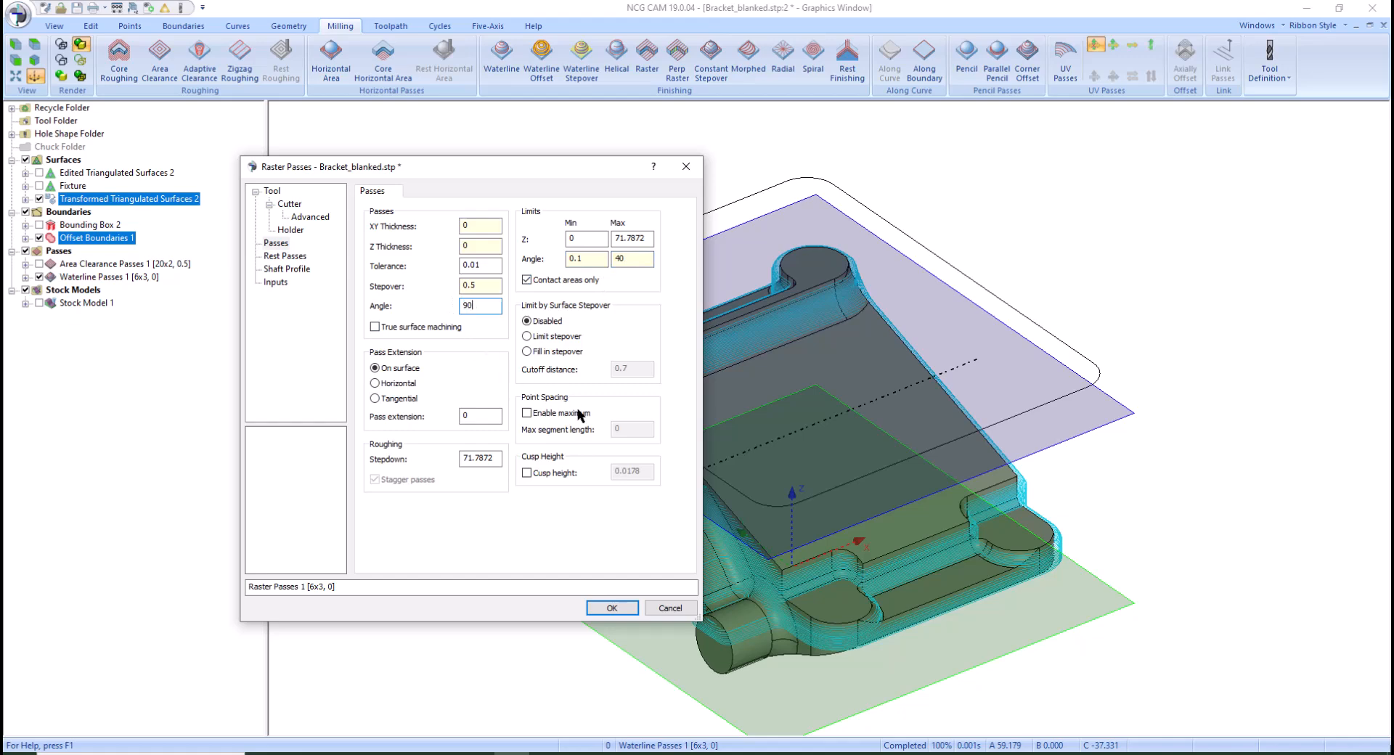
left_click(612, 609)
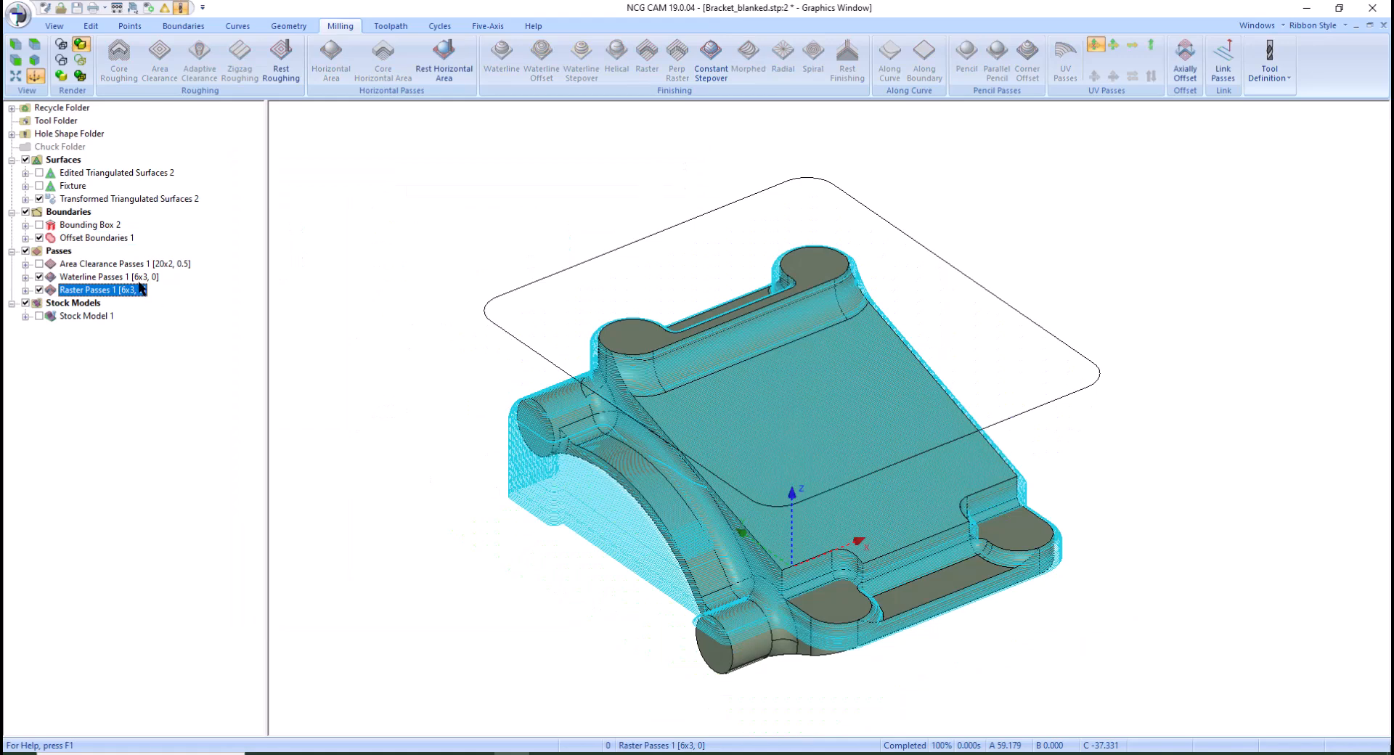
Create horizontal area passes on the transformed surfaces within the offset boundary, using the 6mm Dia Endmill - BT40-SK 16-105 from the library
left_click(102, 238)
left_click(107, 199, "ctrl")
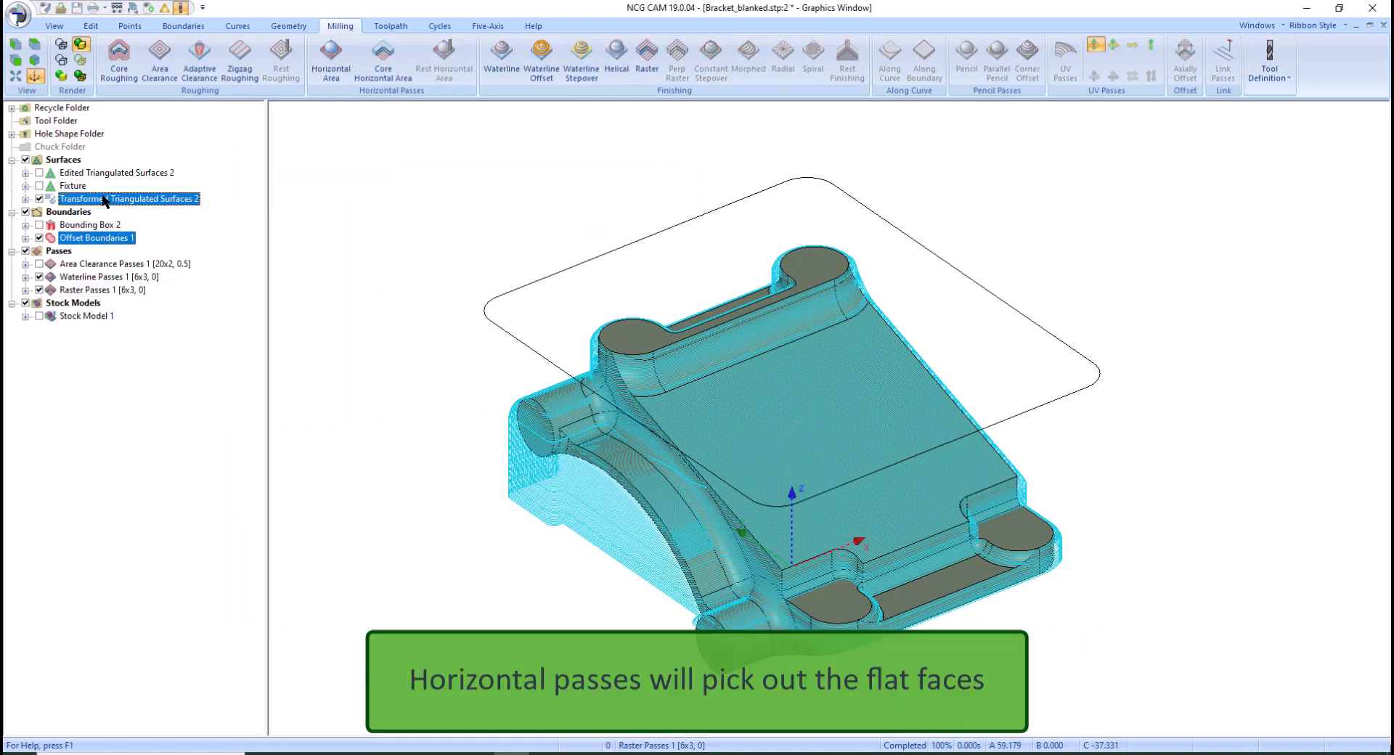
left_click(332, 71)
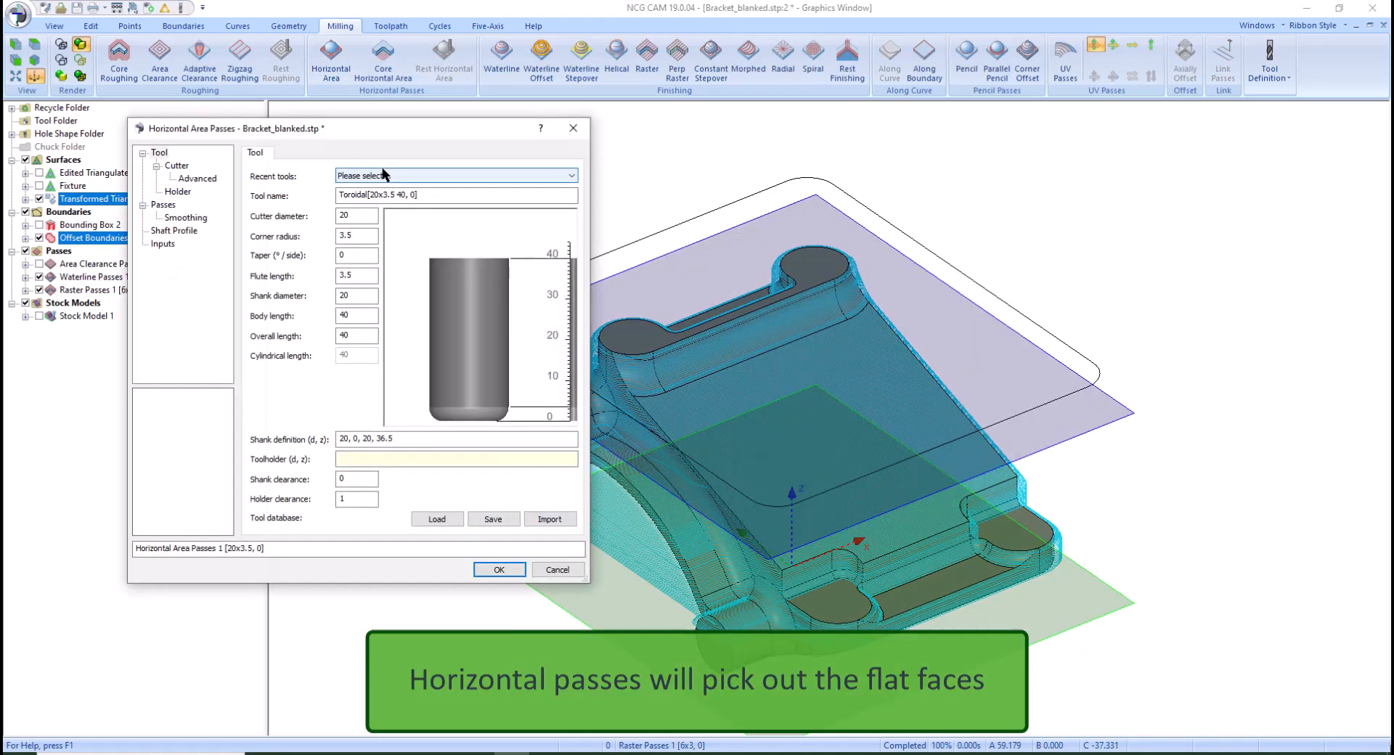
left_click(434, 519)
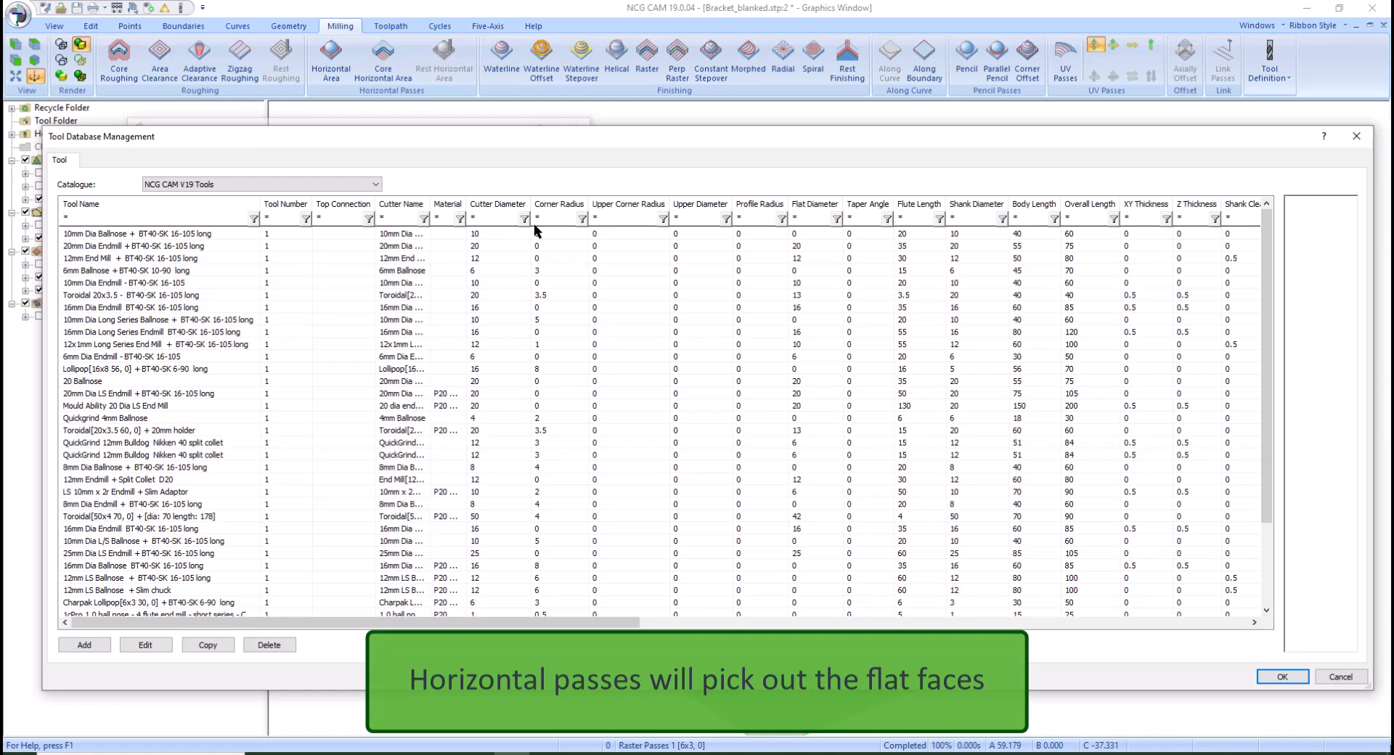
left_click(507, 209)
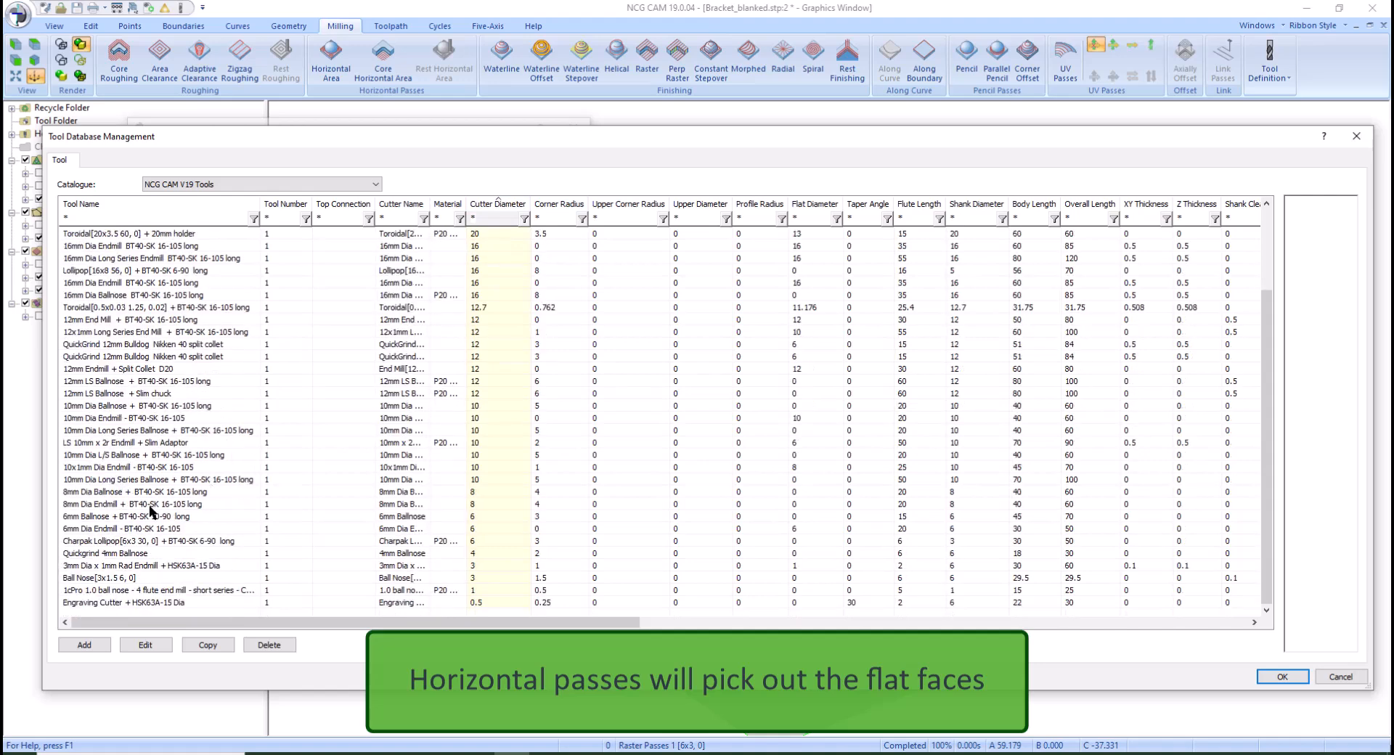
left_click(87, 532)
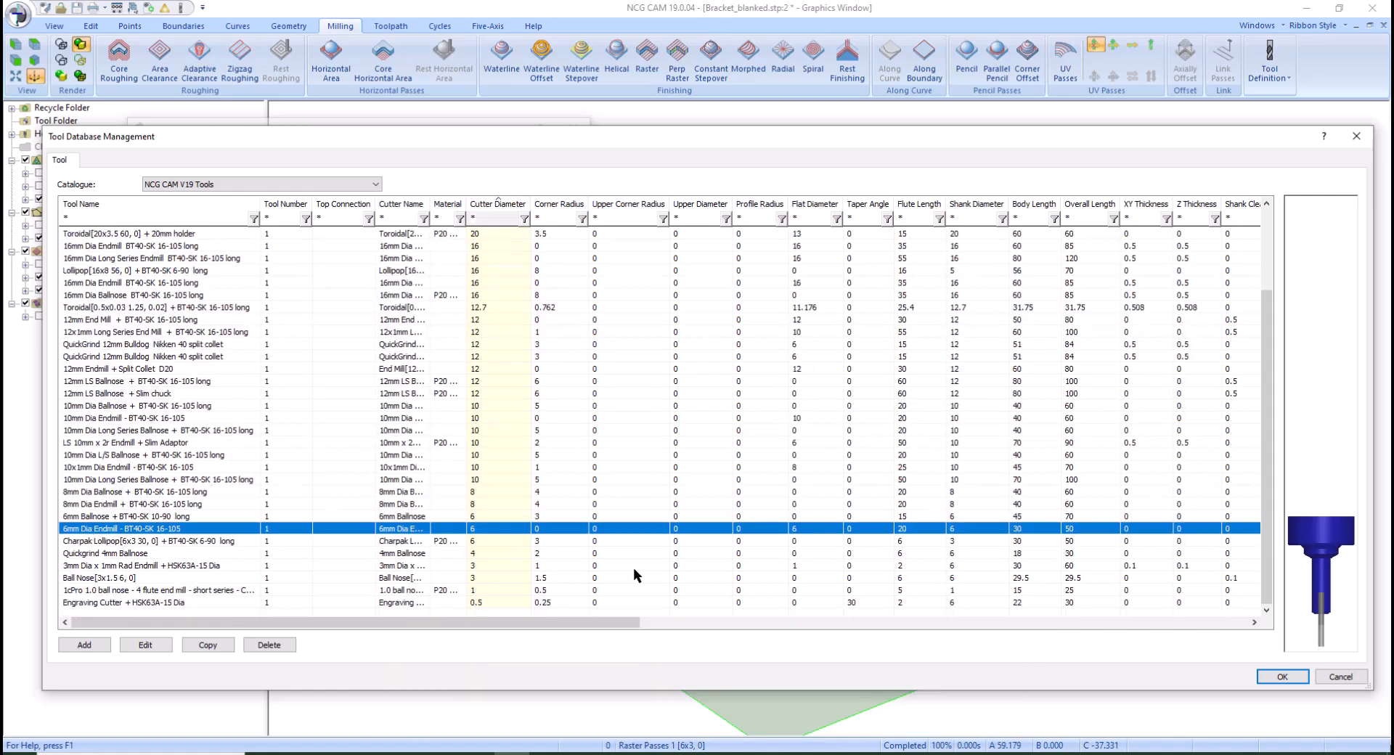
left_click(1279, 677)
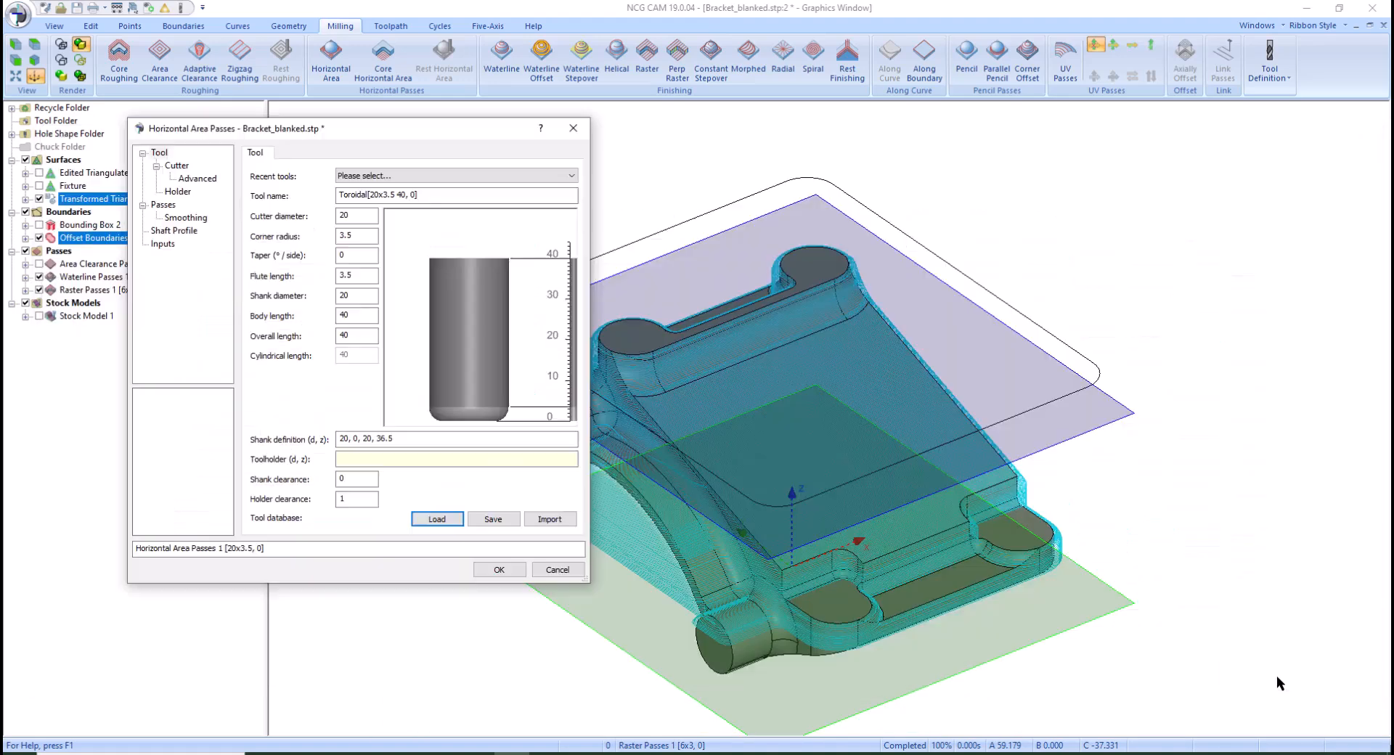
left_click(163, 205)
left_click(509, 563)
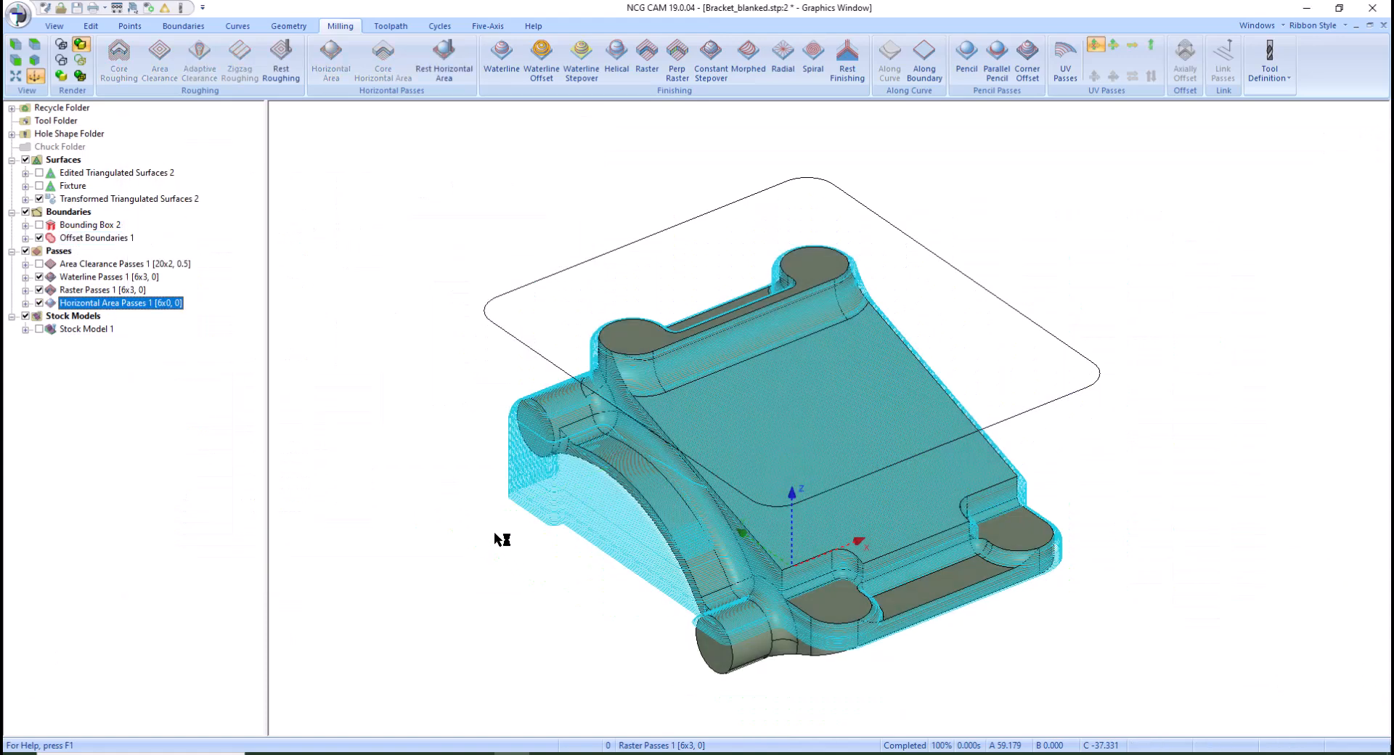
Create a second stock model from Stock Model 1, the bounding box and the three finishing passes, with resolution 0.2 and maximum Z 75
left_click(77, 330)
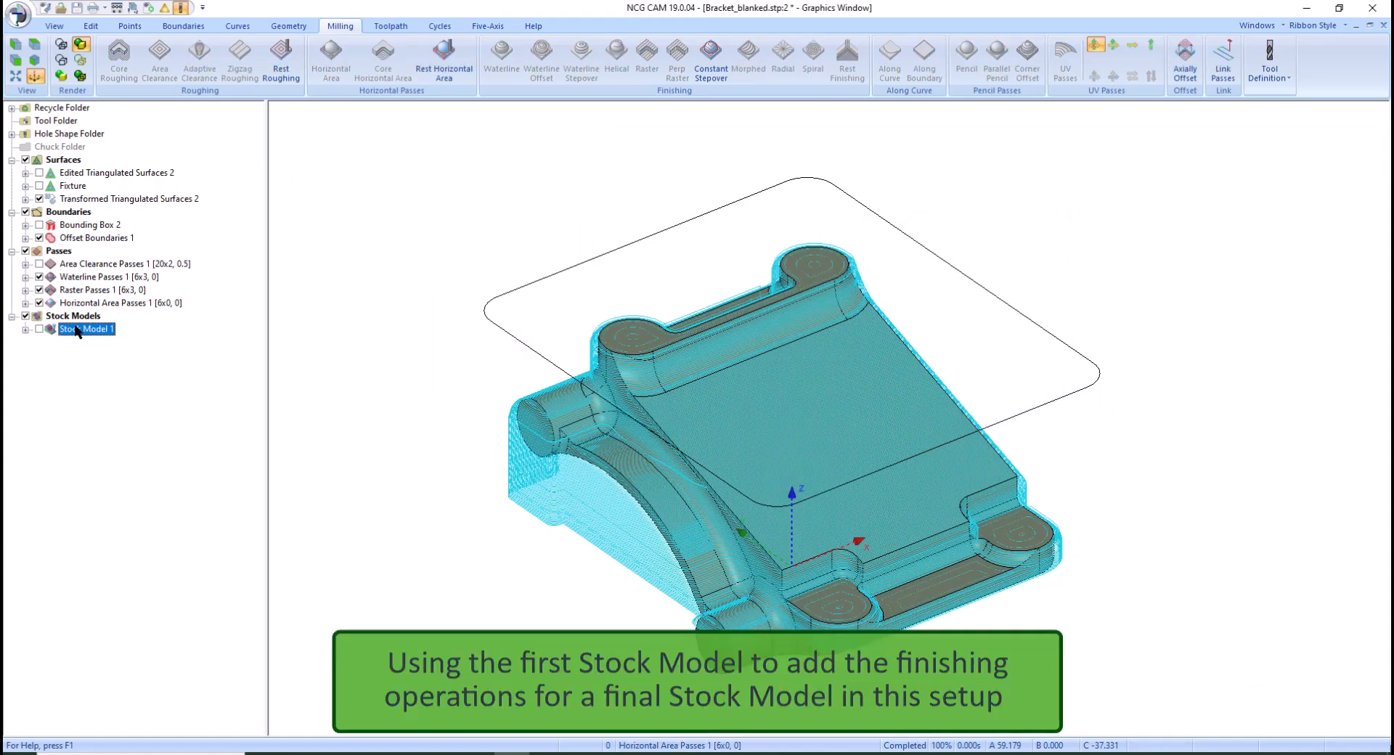
left_click(75, 226, "ctrl")
left_click(79, 280, "ctrl")
left_click(81, 290, "ctrl")
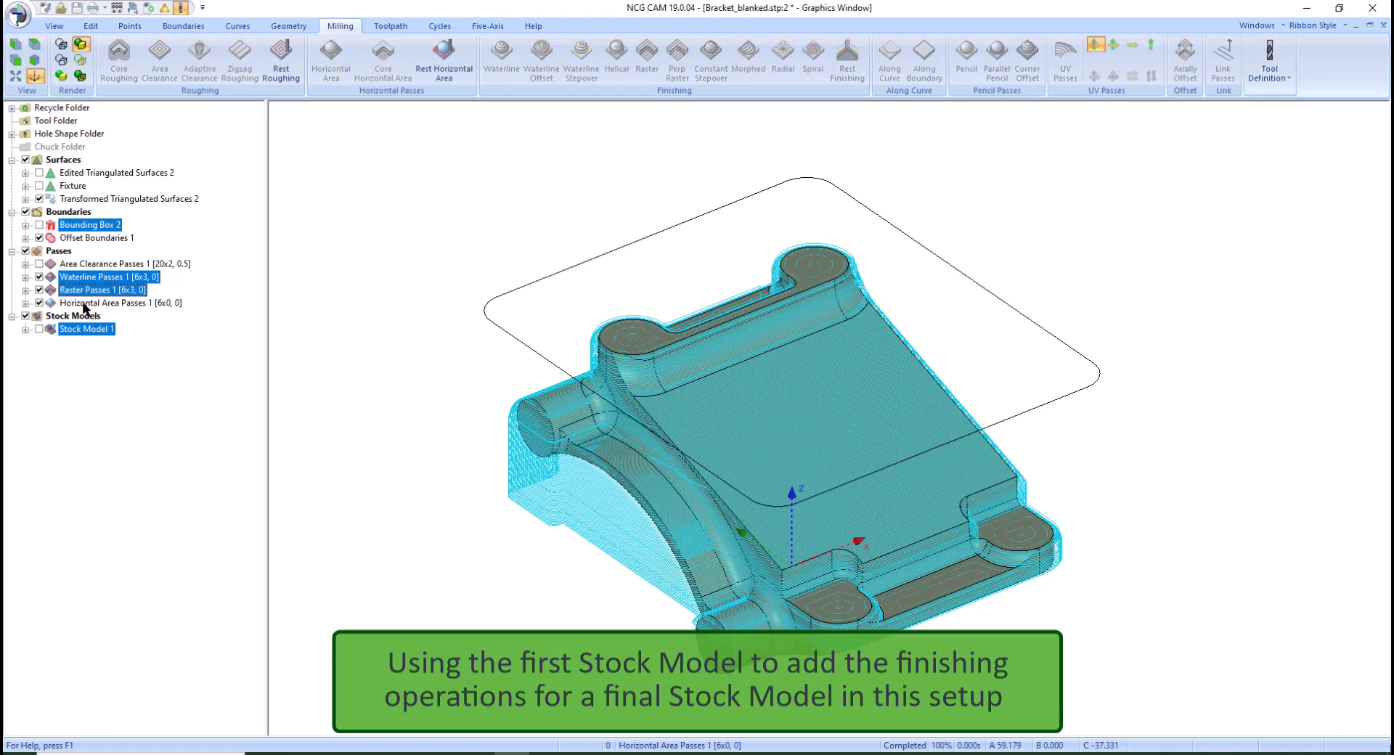
left_click(84, 304, "ctrl")
right_click(84, 304)
left_click(109, 313)
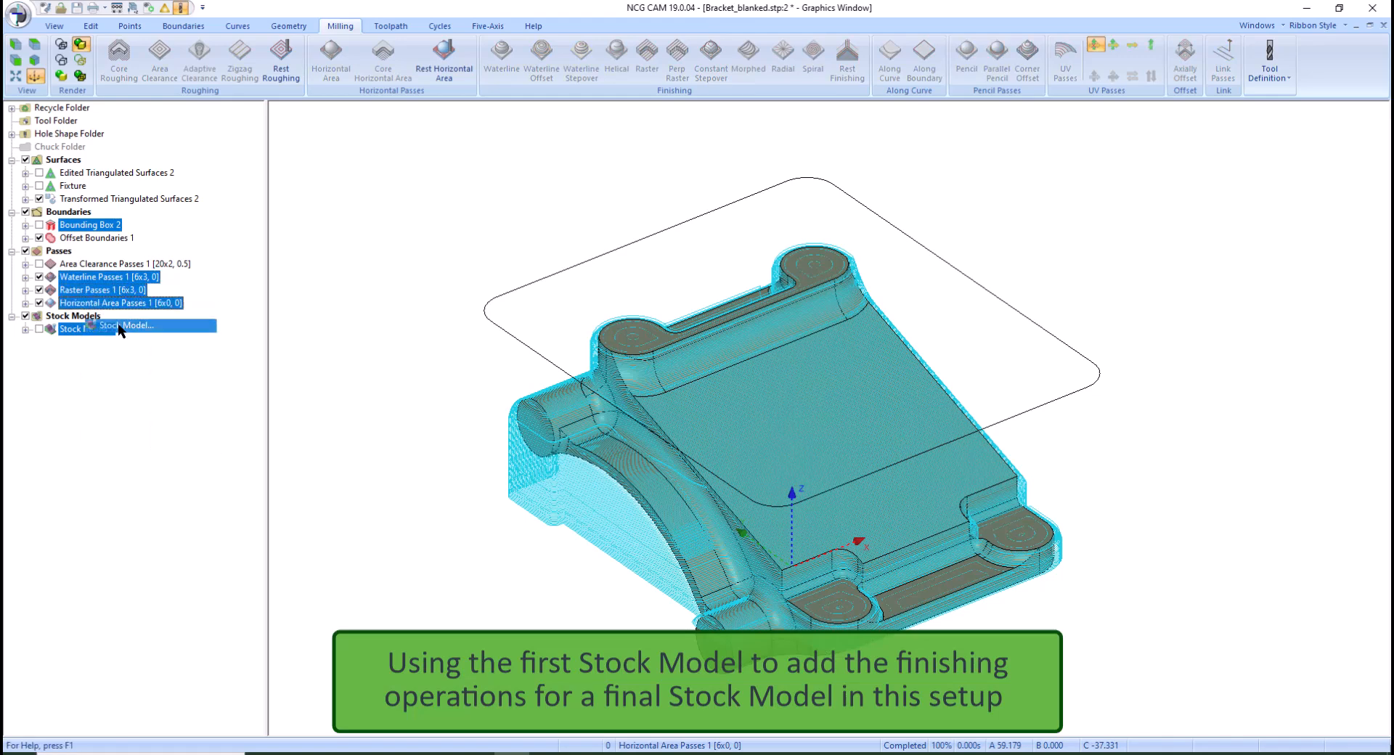
type(".2")
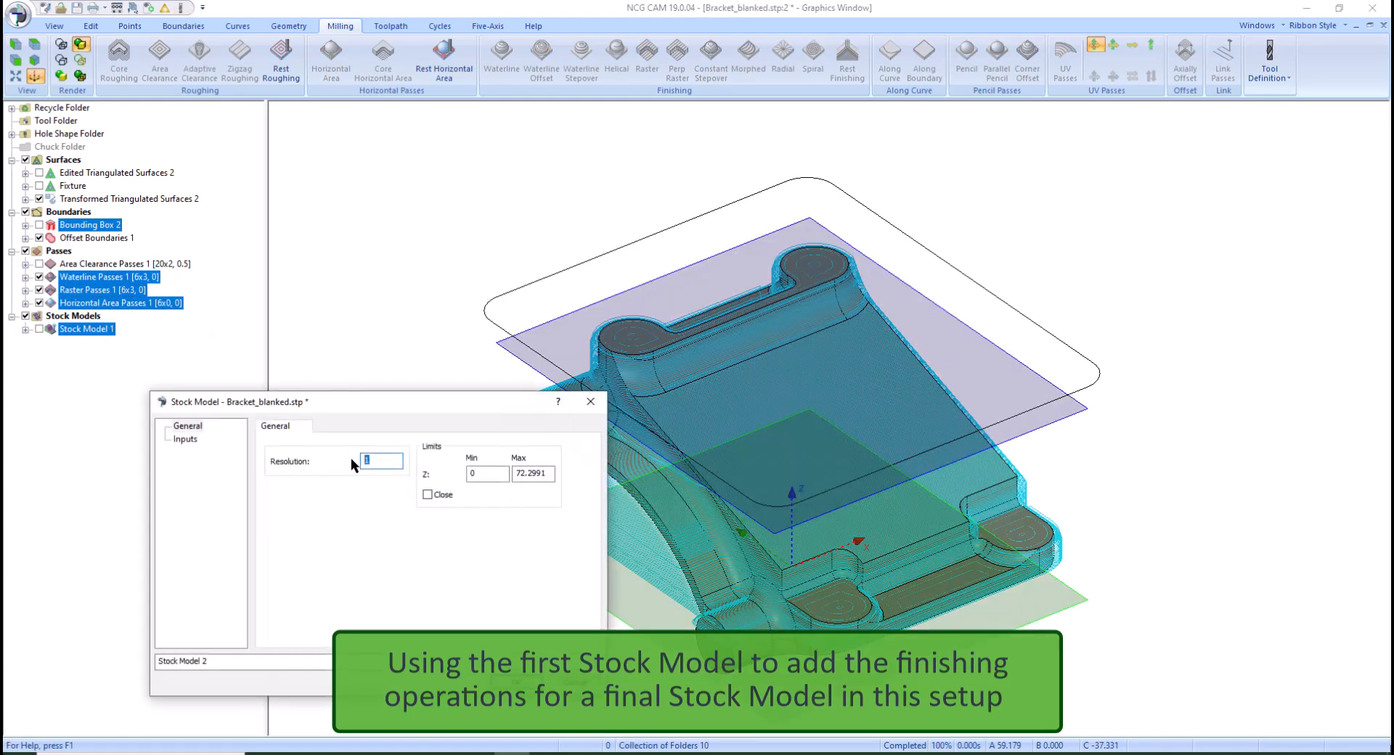
left_click_drag(549, 473, 508, 472)
type("75")
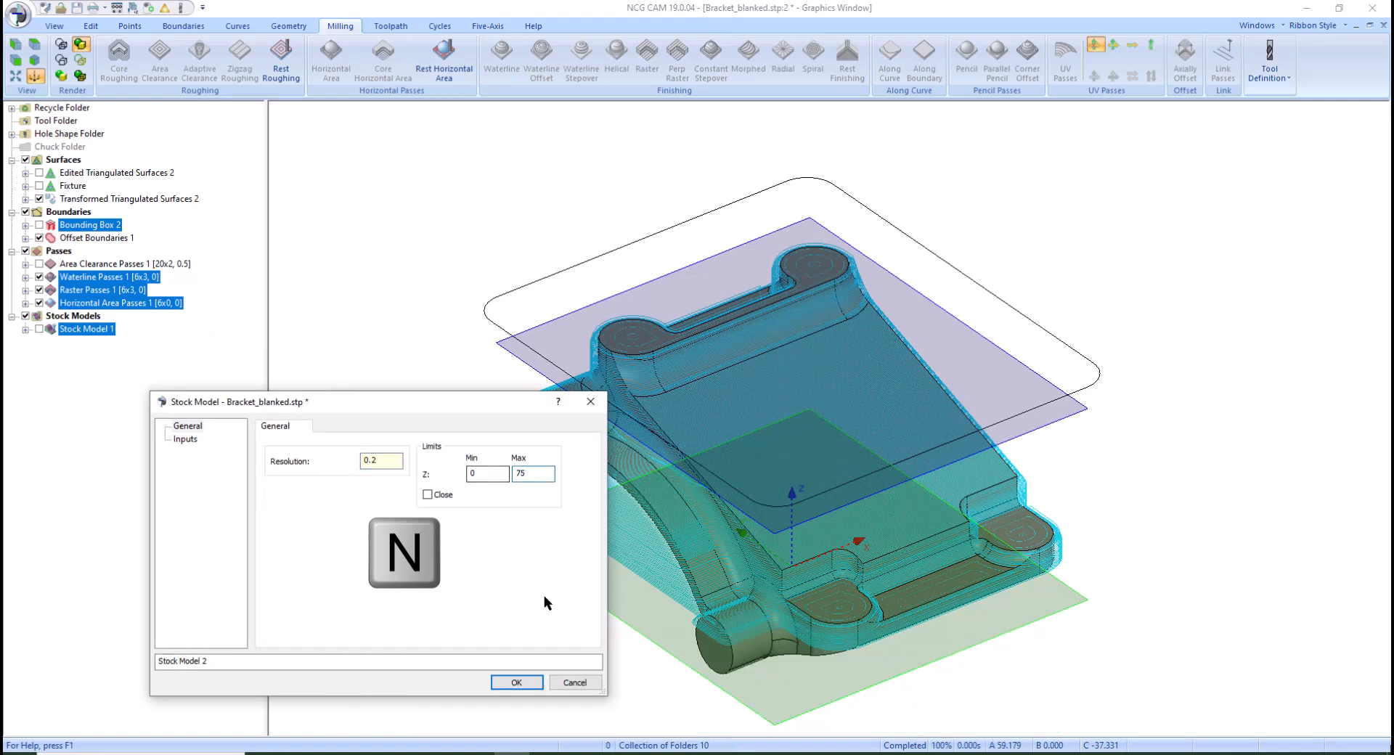
left_click(517, 676)
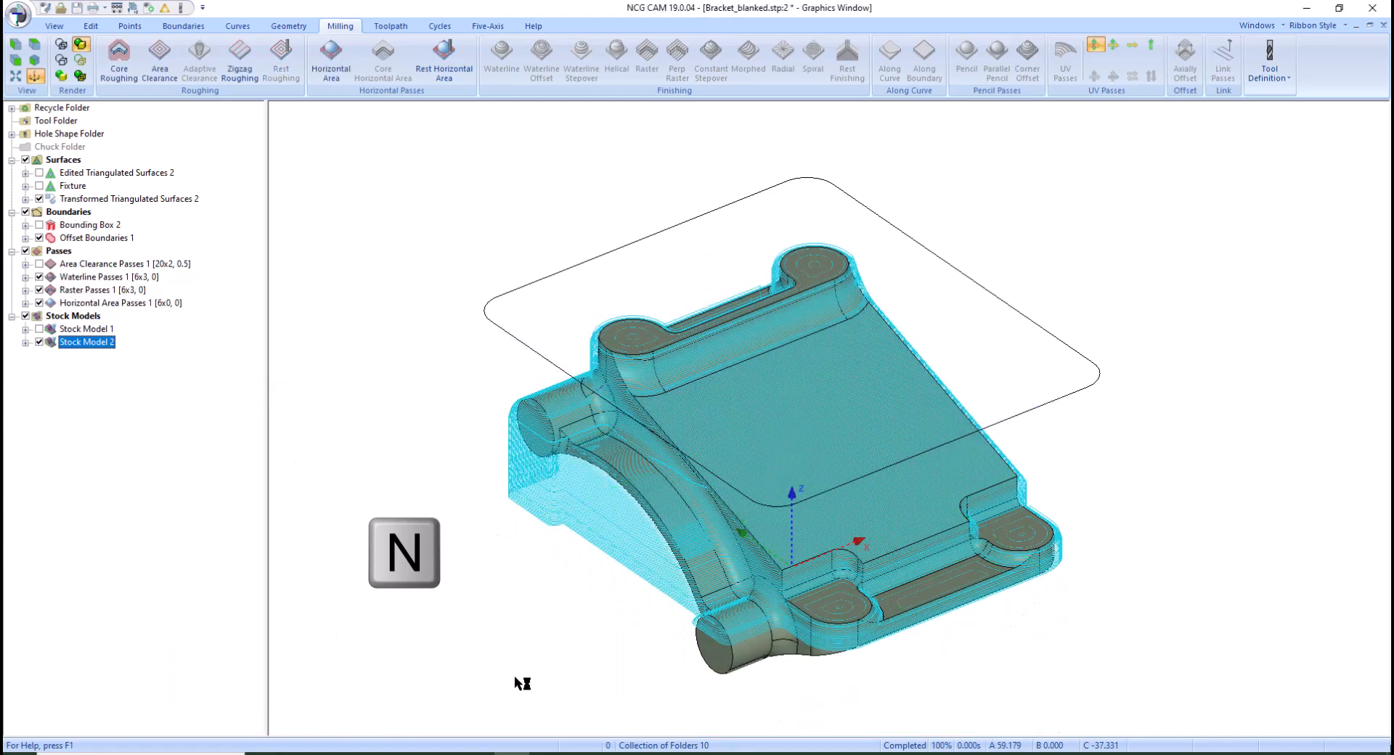
Hide the finishing passes and the transformed surfaces, and inspect the finished stock model
left_click(39, 303)
left_click(39, 290)
left_click(39, 278, "ctrl")
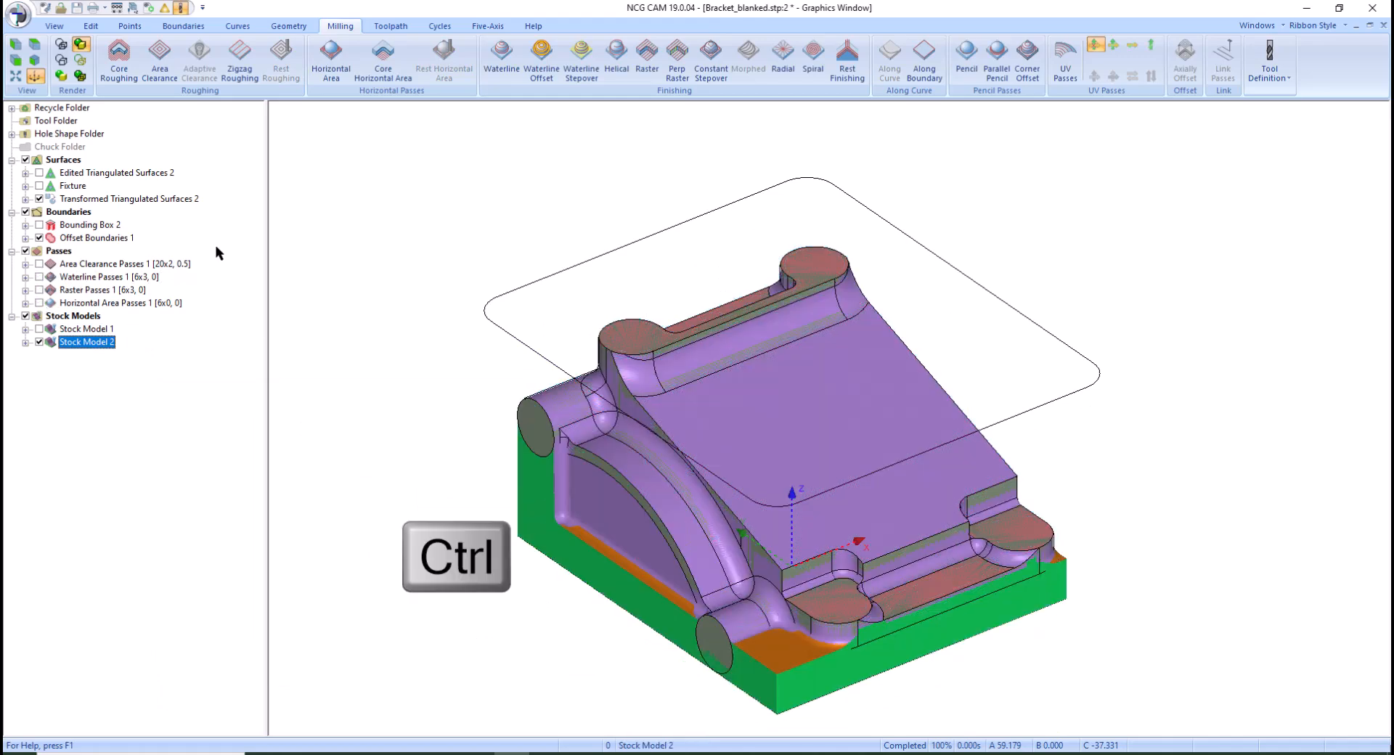
left_click(39, 199, "ctrl")
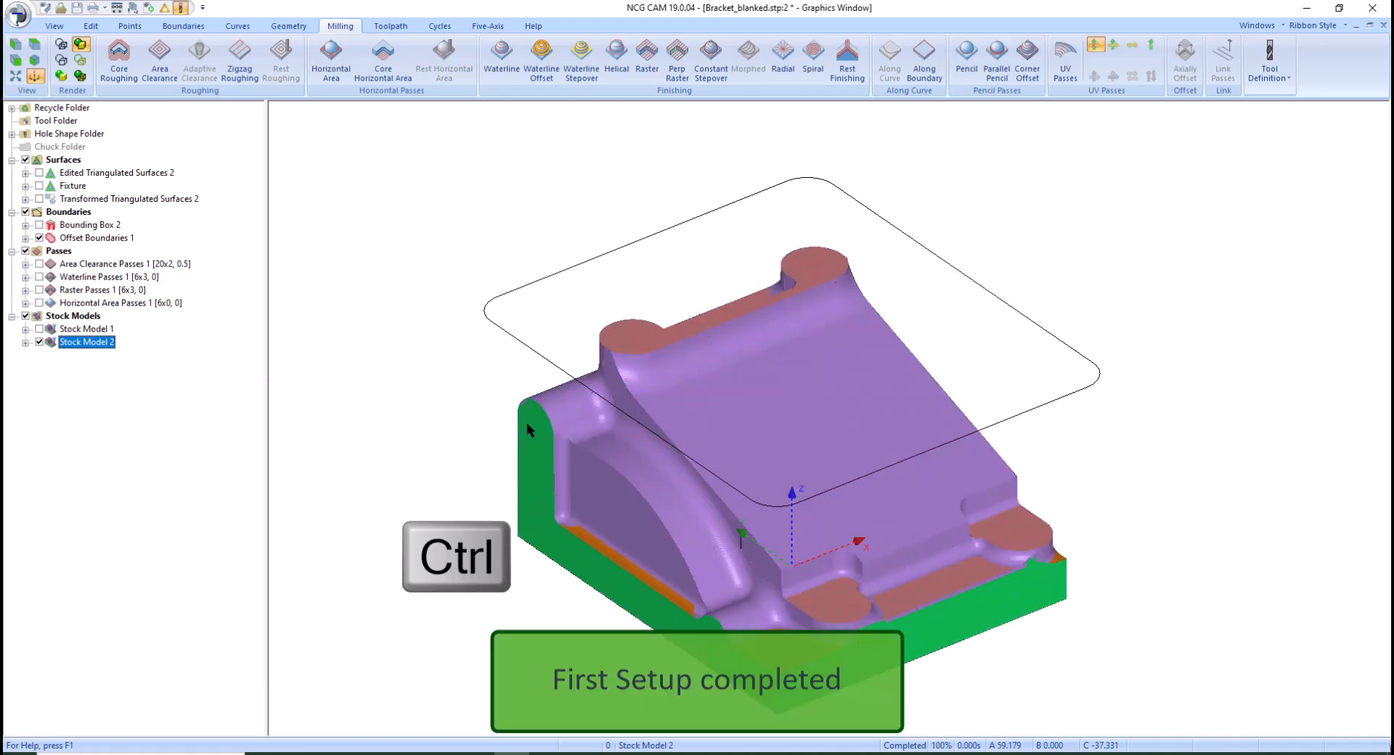
middle_click_drag(593, 458, 513, 487)
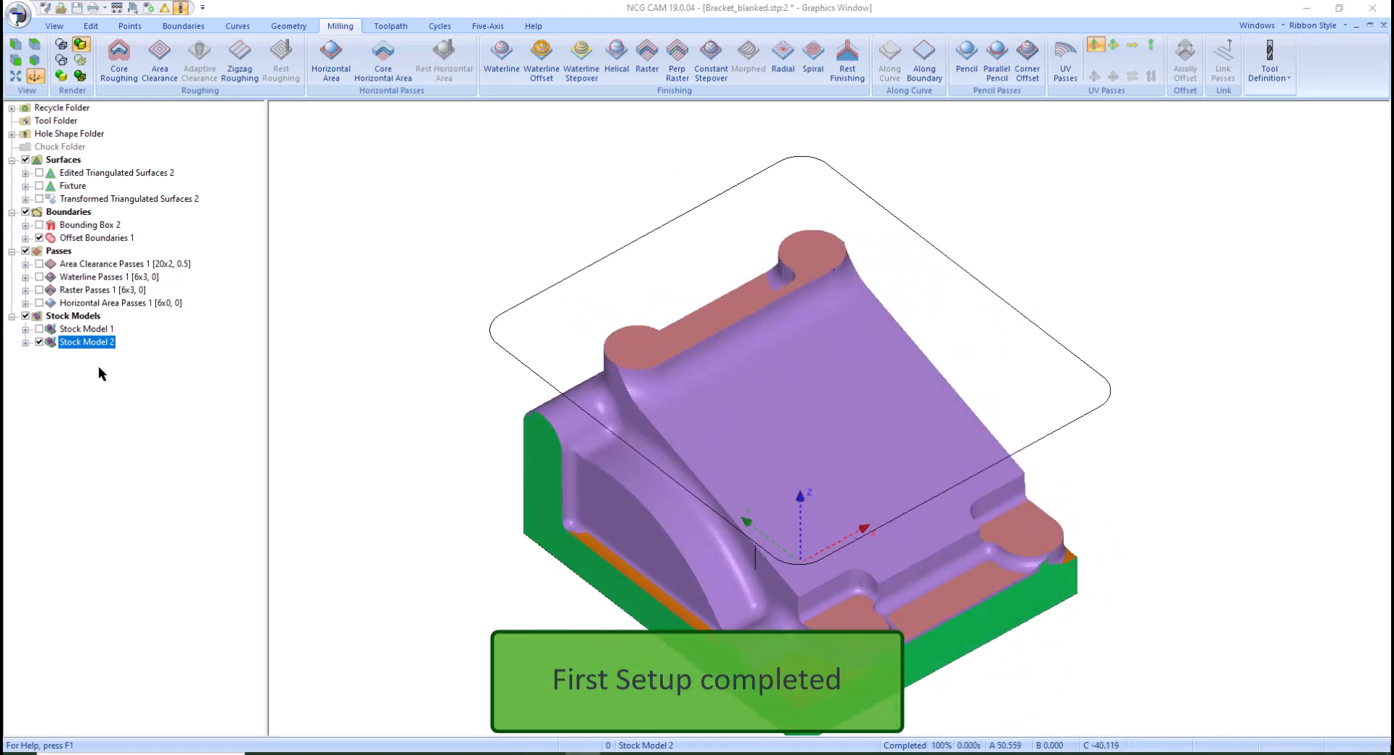
Hide Offset Boundaries 1 and Stock Model 2, and show Transformed Triangulated Surfaces 2 again
left_click(39, 238)
left_click(39, 342)
left_click(39, 198)
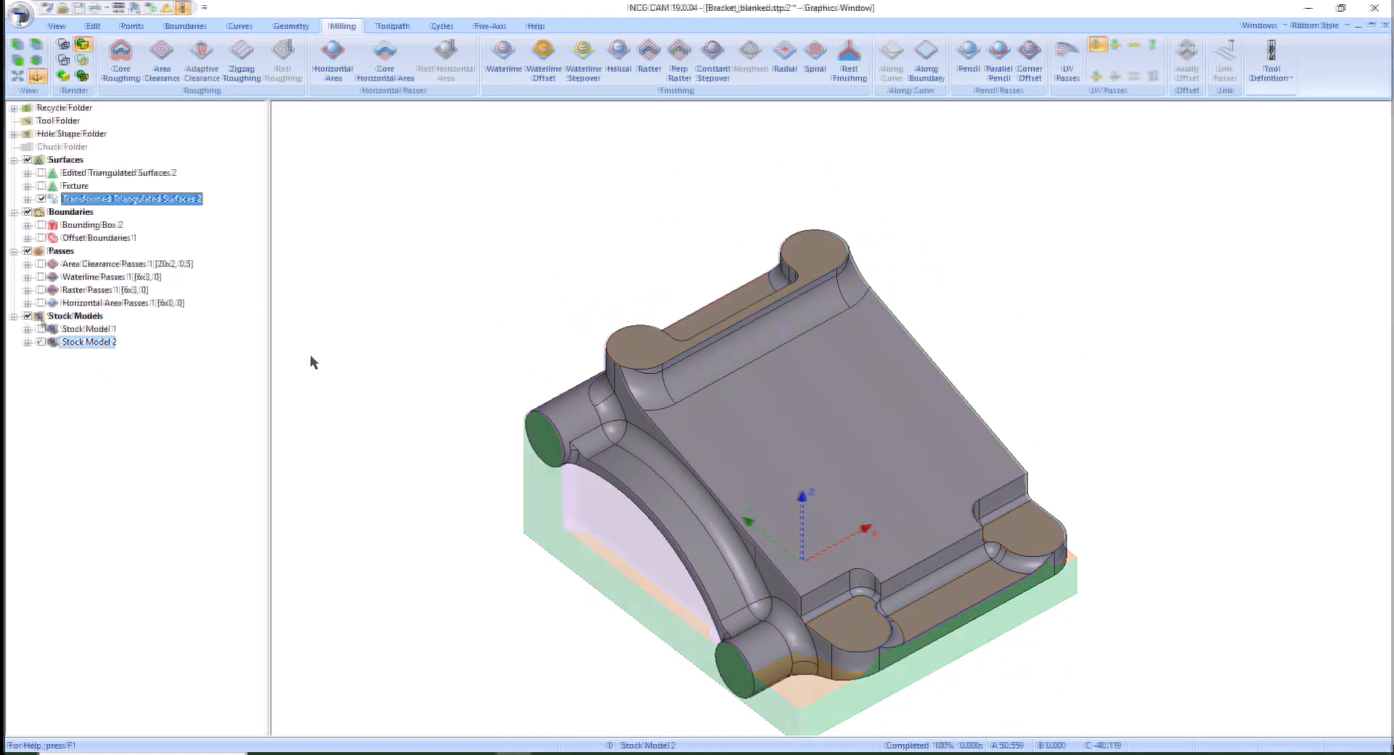
Align the view square to the cylindrical boss's end face and create a bounding box around Transformed Triangulated Surfaces 2 using the current view rotation
left_click(532, 436)
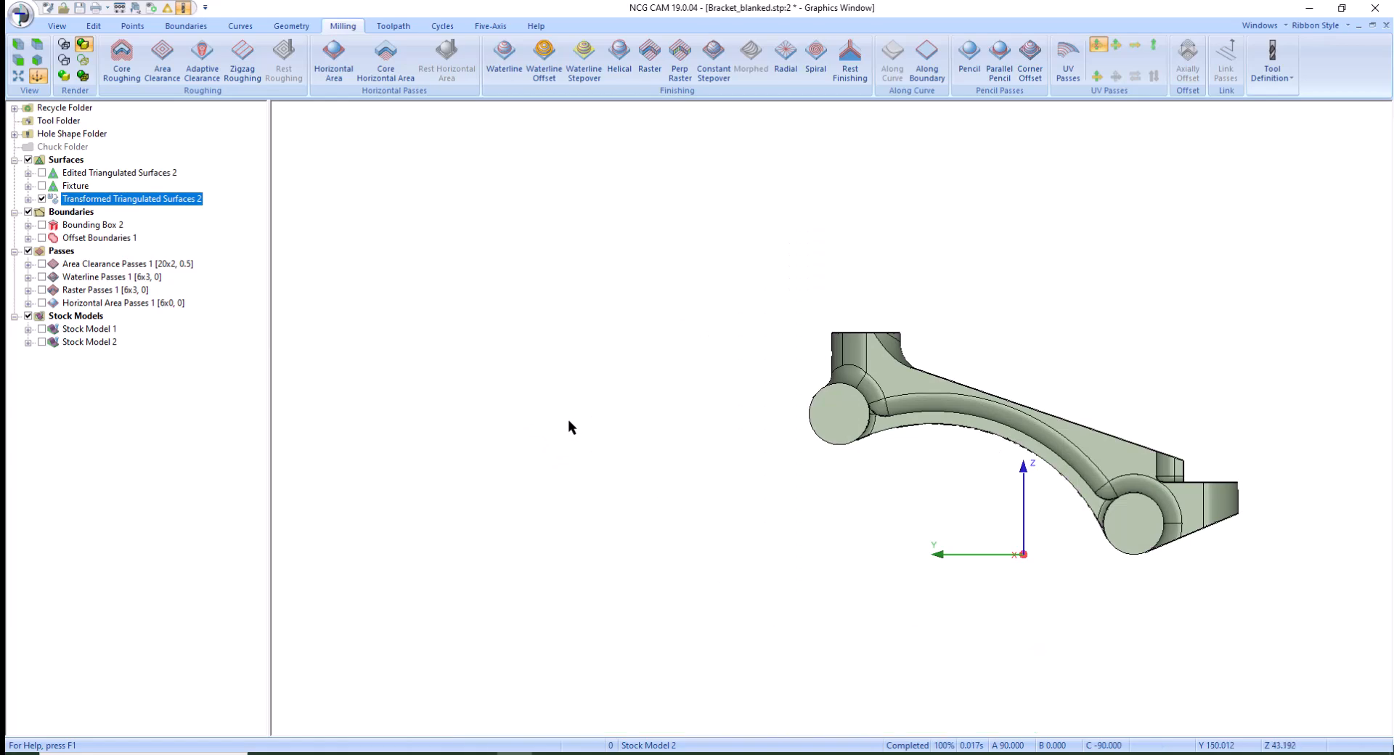
right_click(127, 205)
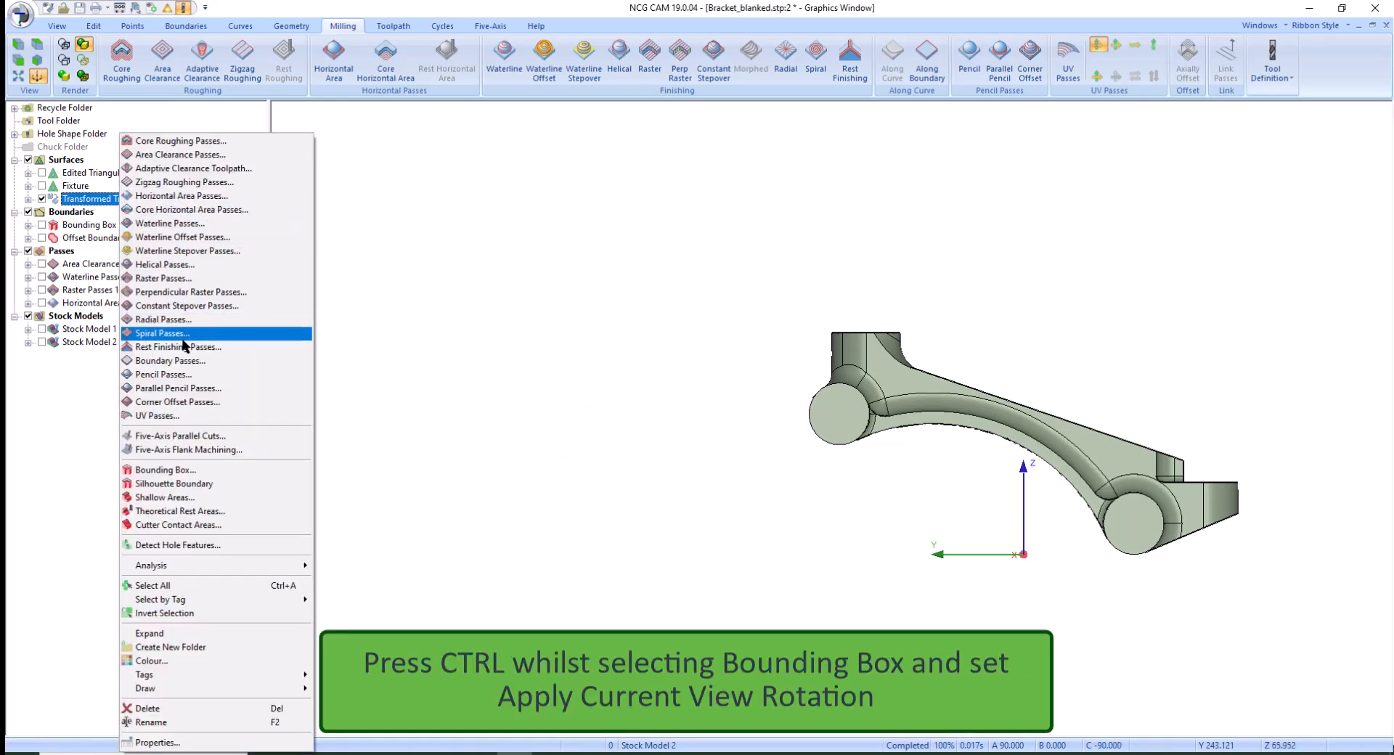
left_click(182, 470, "ctrl")
left_click(619, 398)
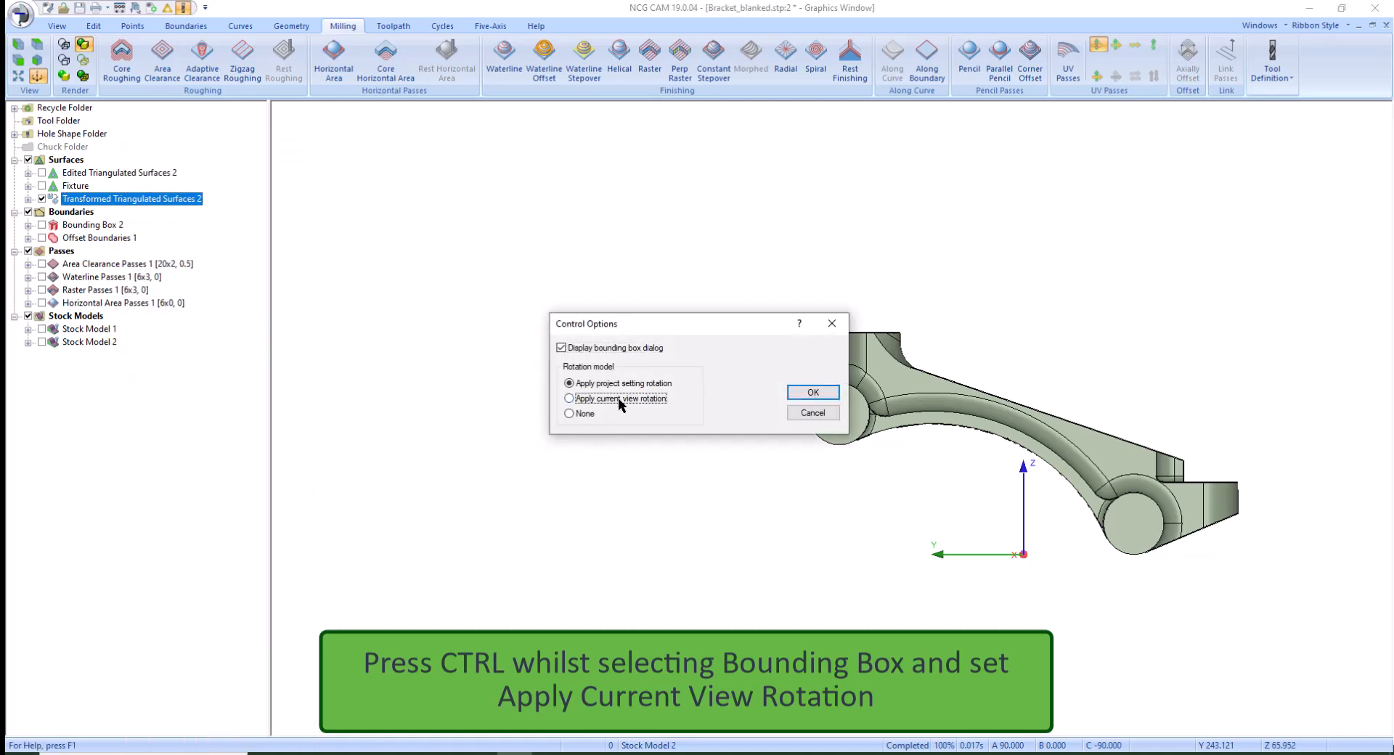
left_click(807, 392)
left_click(517, 427)
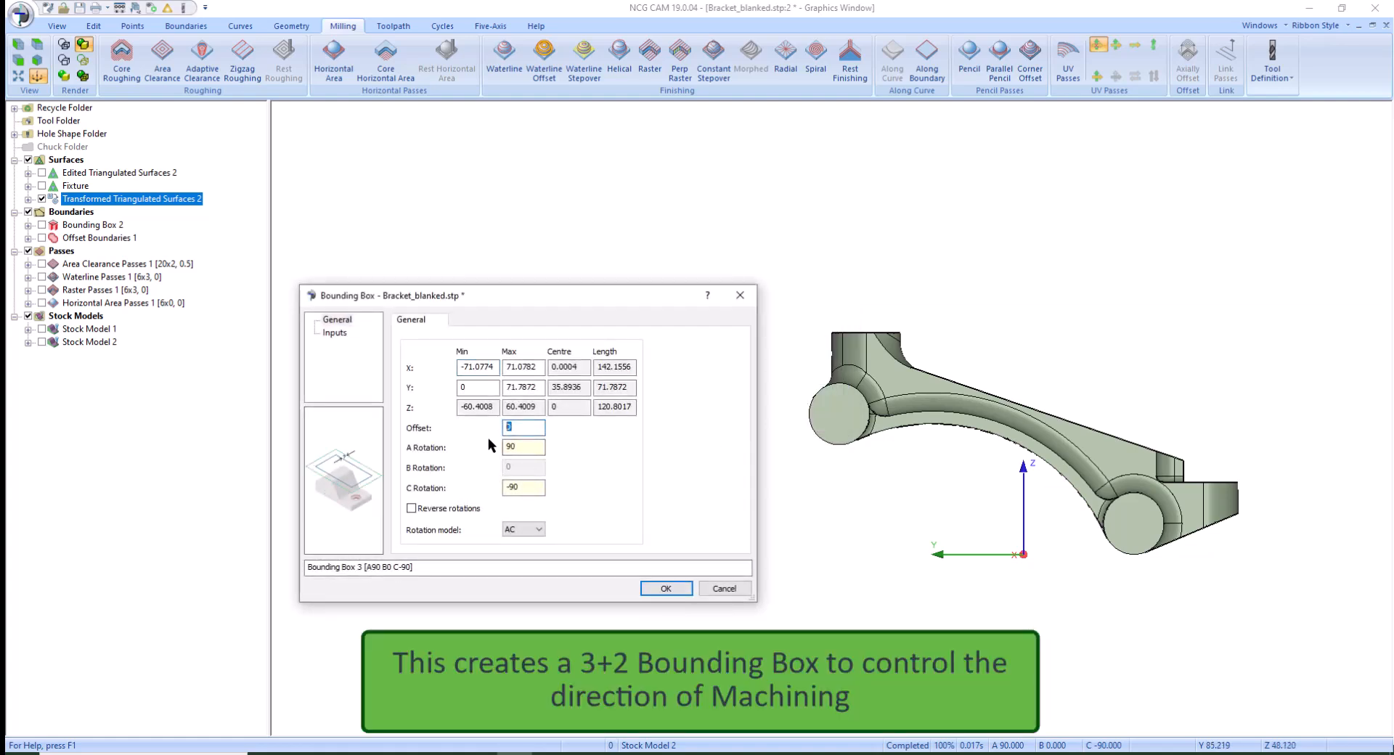
left_click(665, 588)
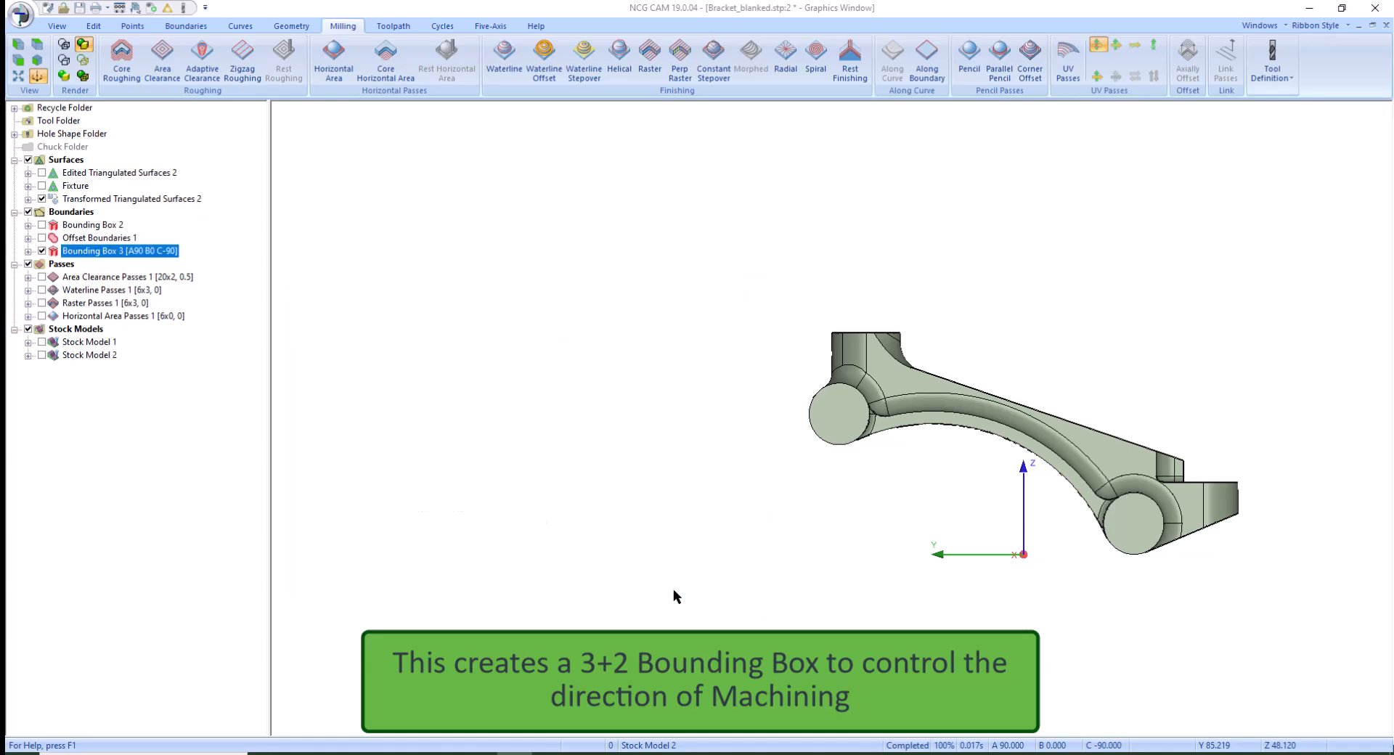
Set up area clearance passes from the transformed surfaces, Bounding Box 3 and Stock Model 2, using the Toroidal[20x2 70, 0.5] + BT40 ER22 x42 tool
left_click(101, 201)
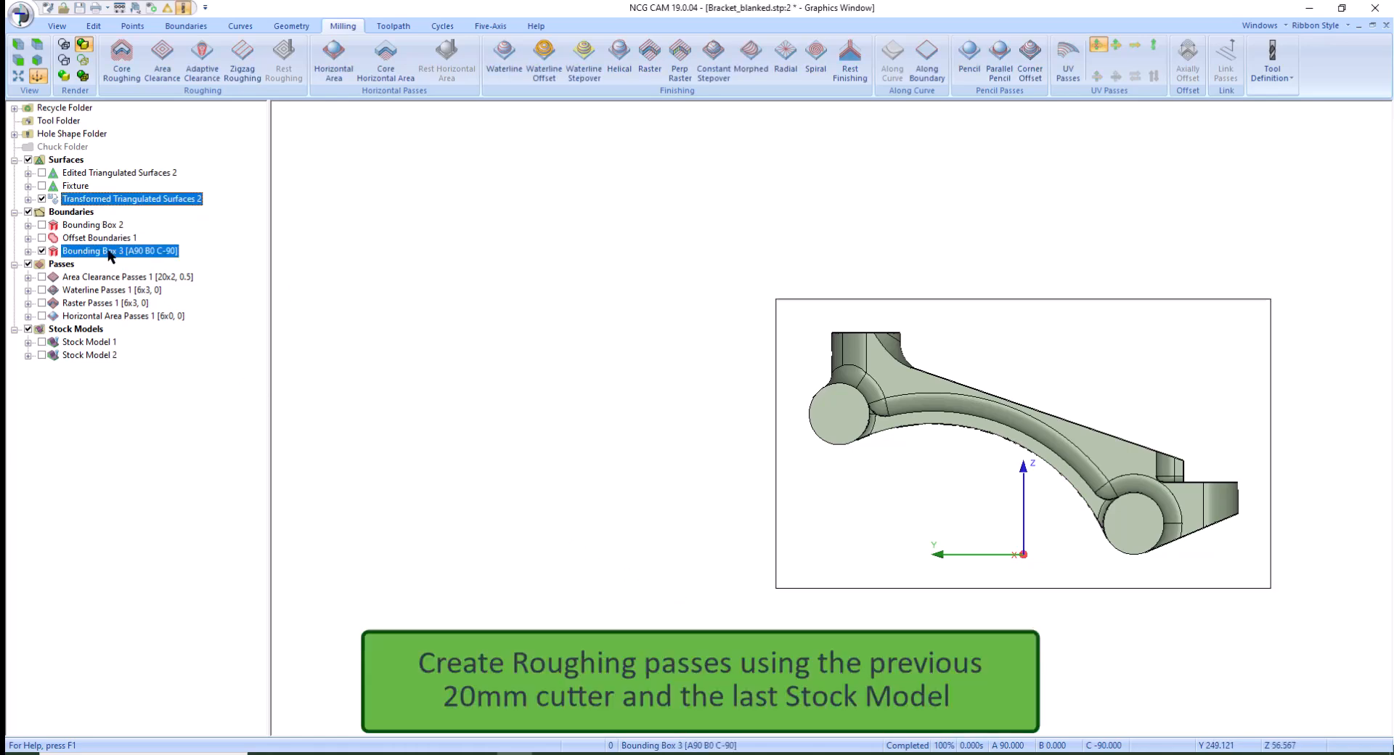
left_click(87, 355, "ctrl")
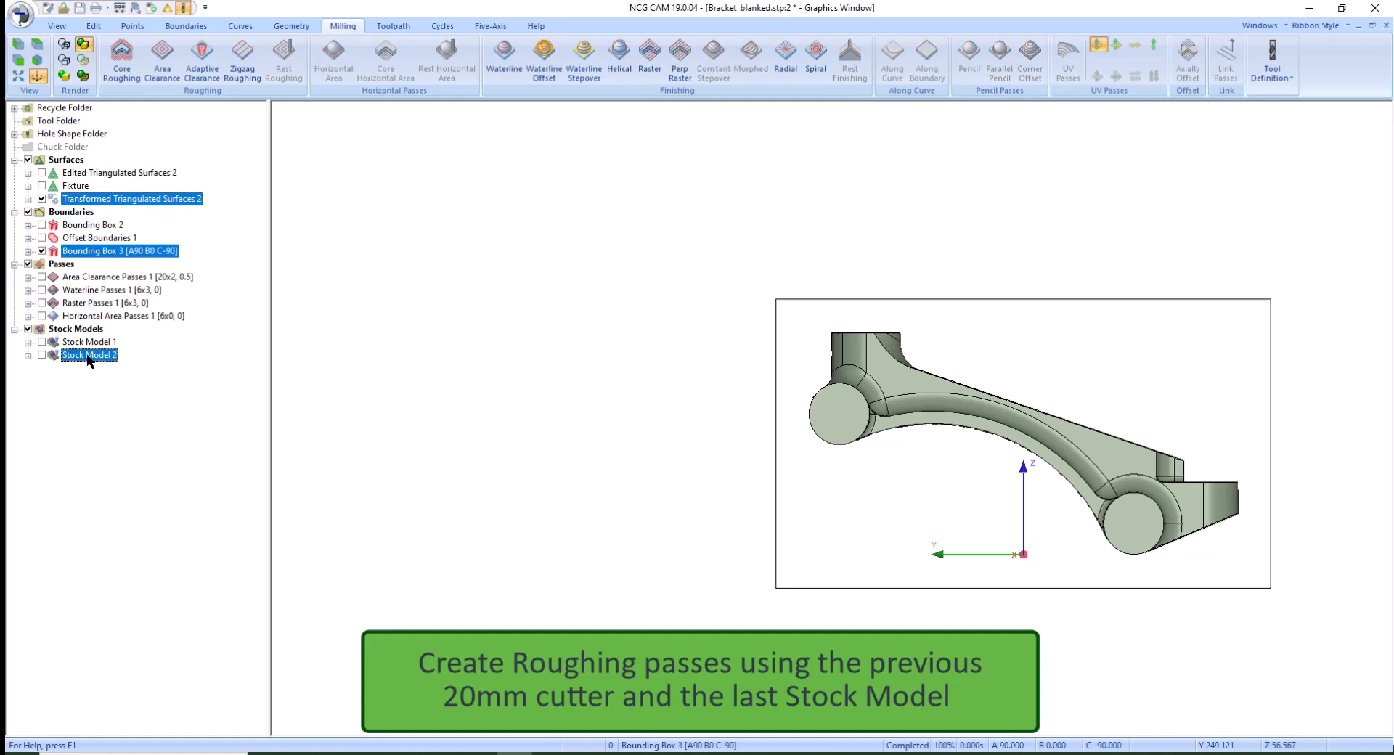
left_click(162, 58)
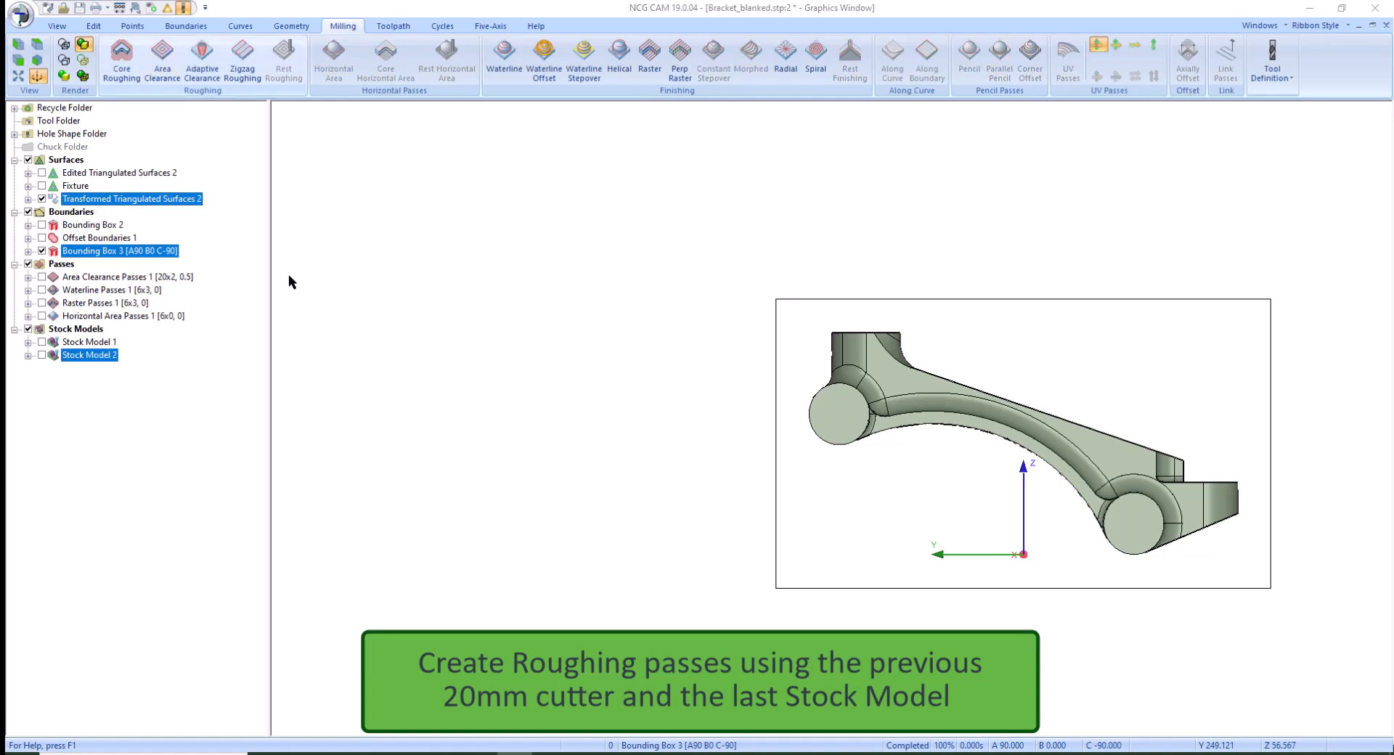
left_click(330, 312)
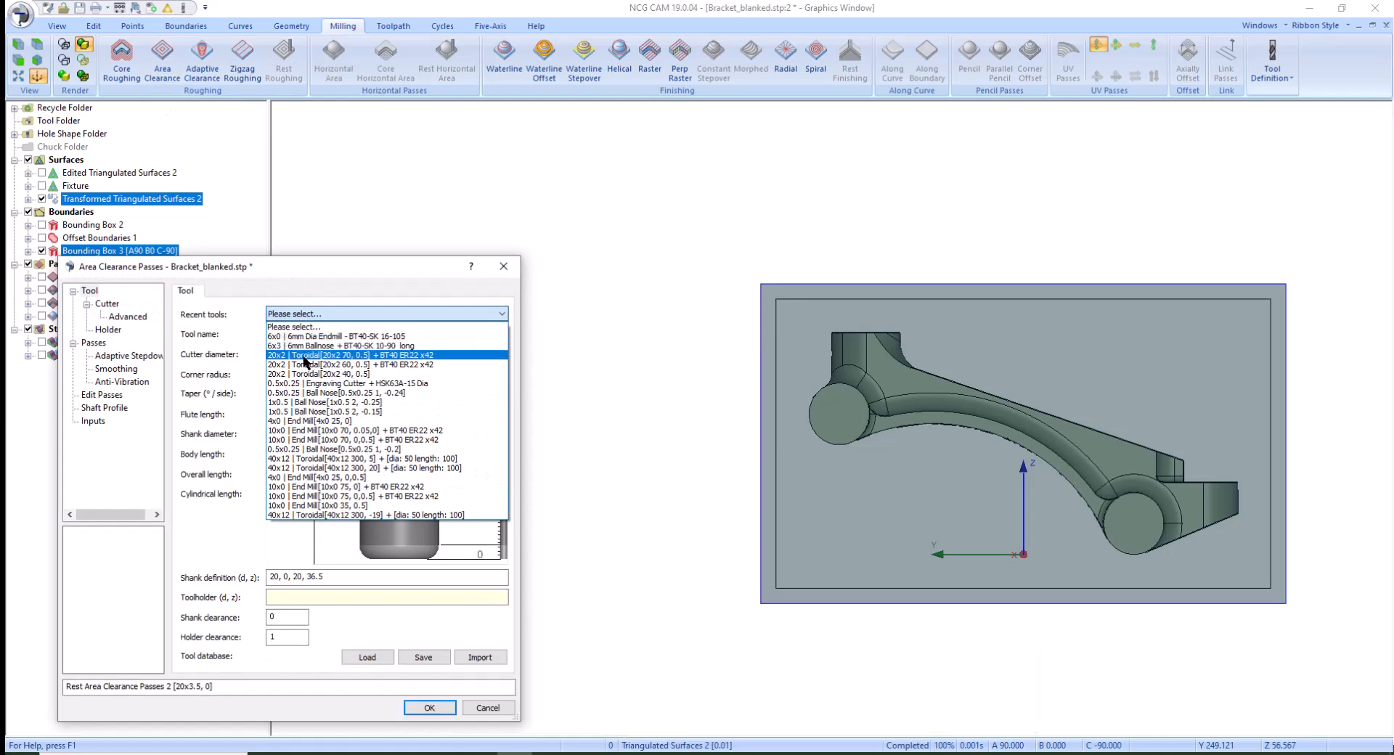
left_click(304, 361)
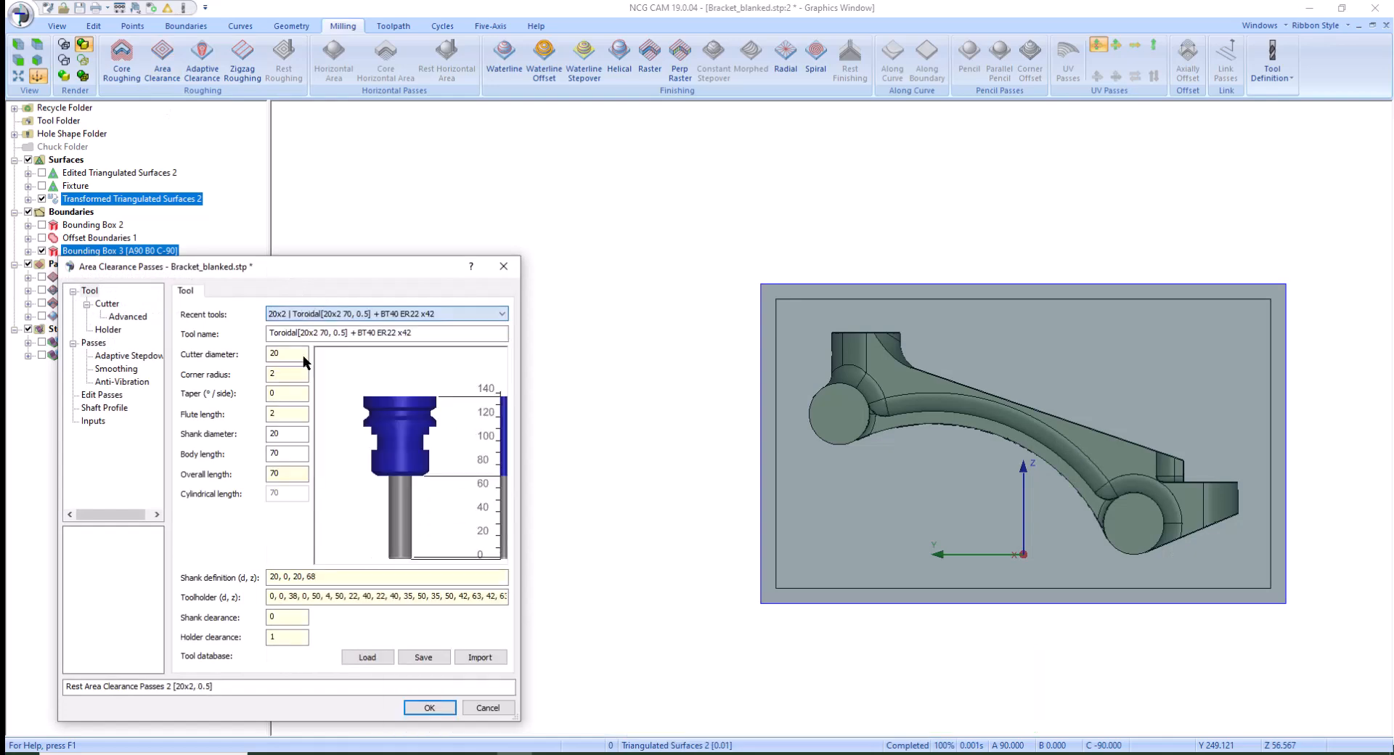
Generate the rest area clearance passes with minimum Z 35, stepdown 1 and adaptive stepdown enabled
left_click(96, 343)
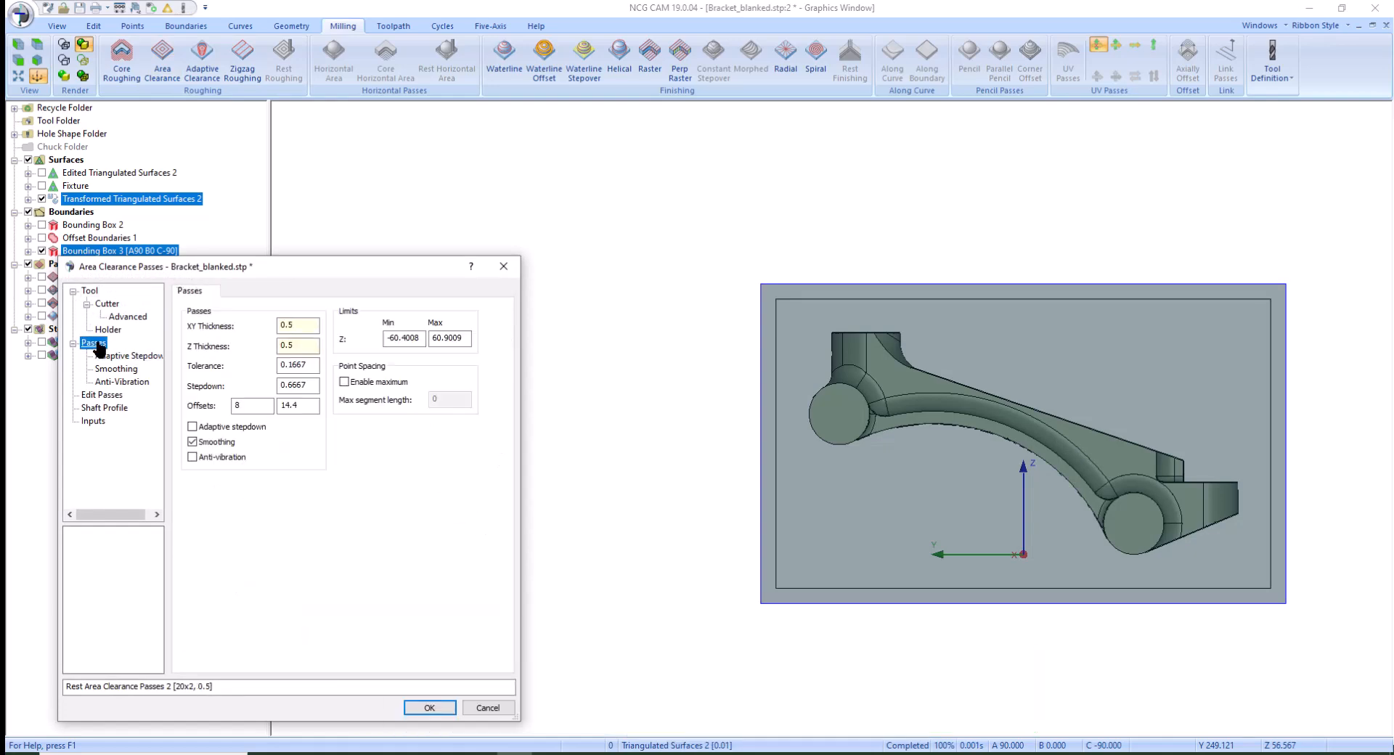
left_click(914, 443)
middle_click_drag(913, 449, 755, 439)
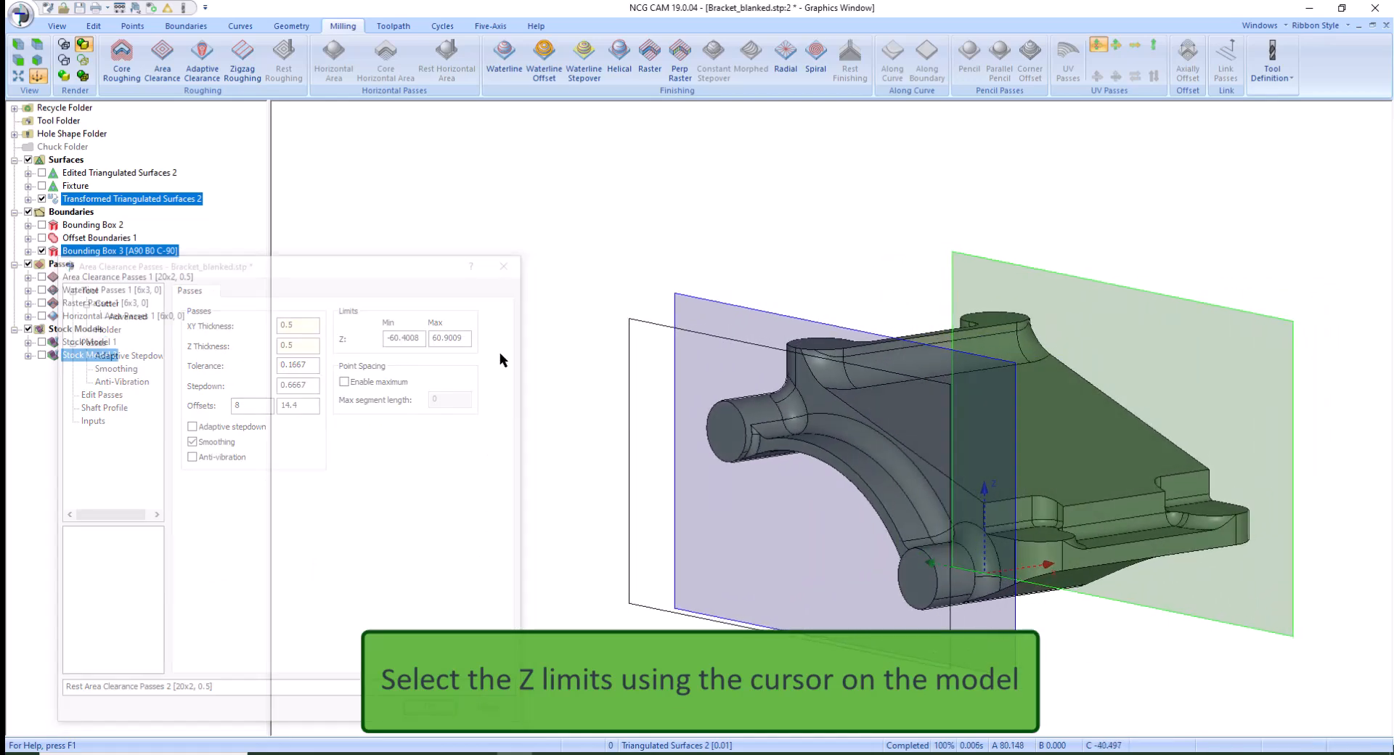
left_click_drag(421, 339, 383, 339)
left_click(968, 507)
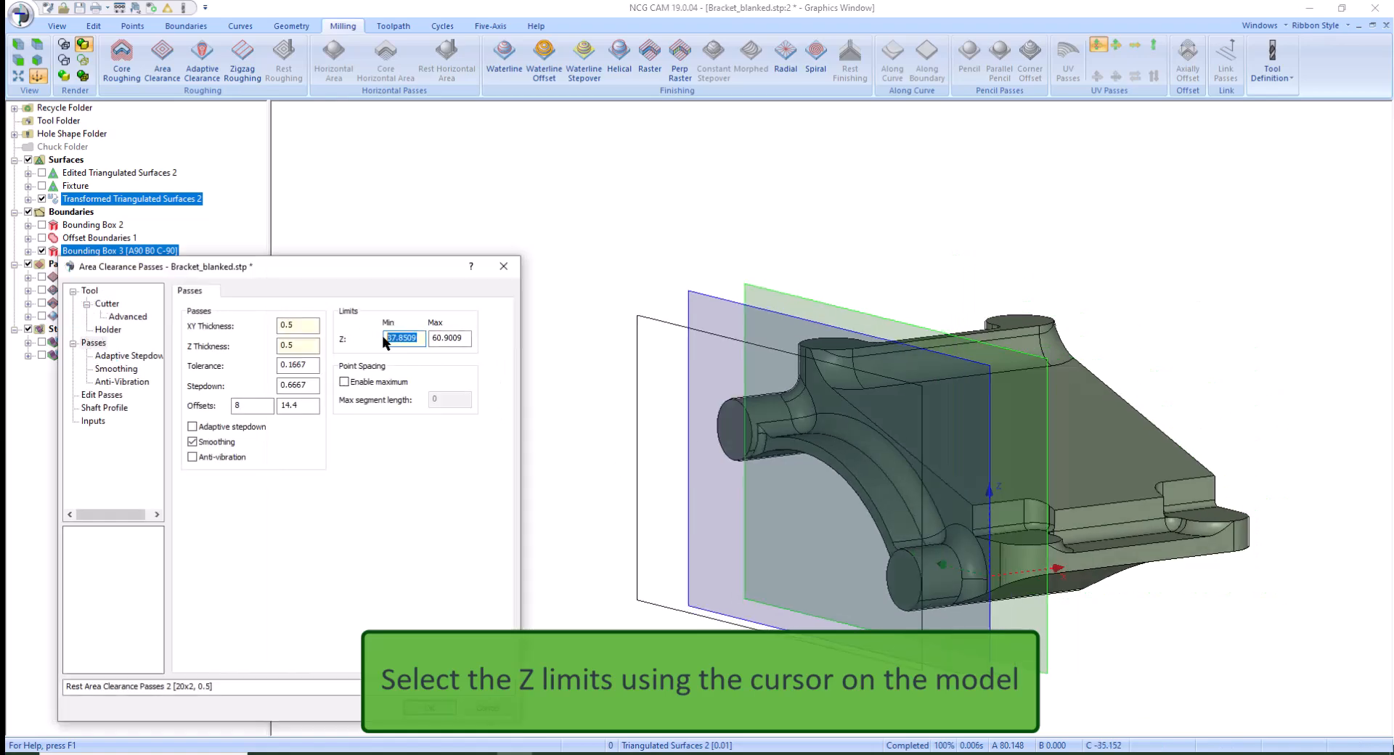
type("35")
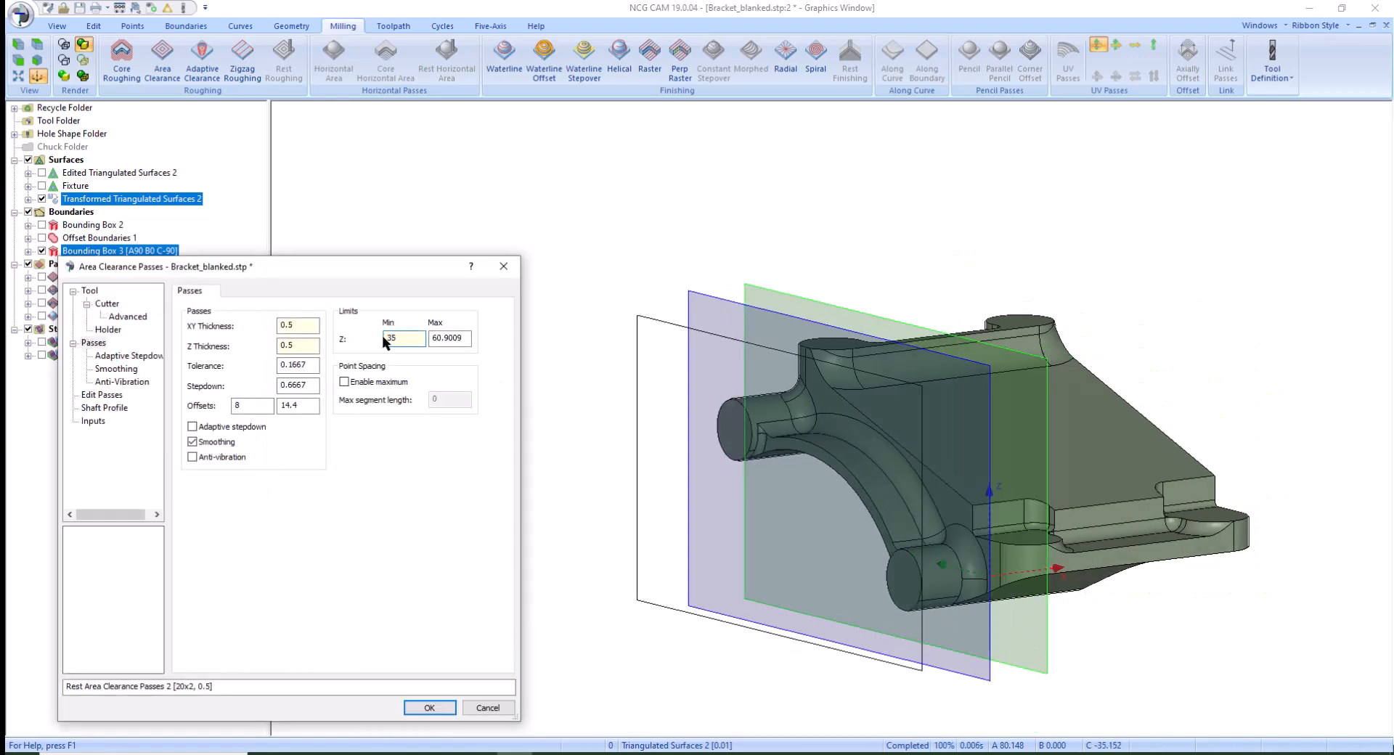
left_click(244, 428)
double_click(298, 385)
type("1")
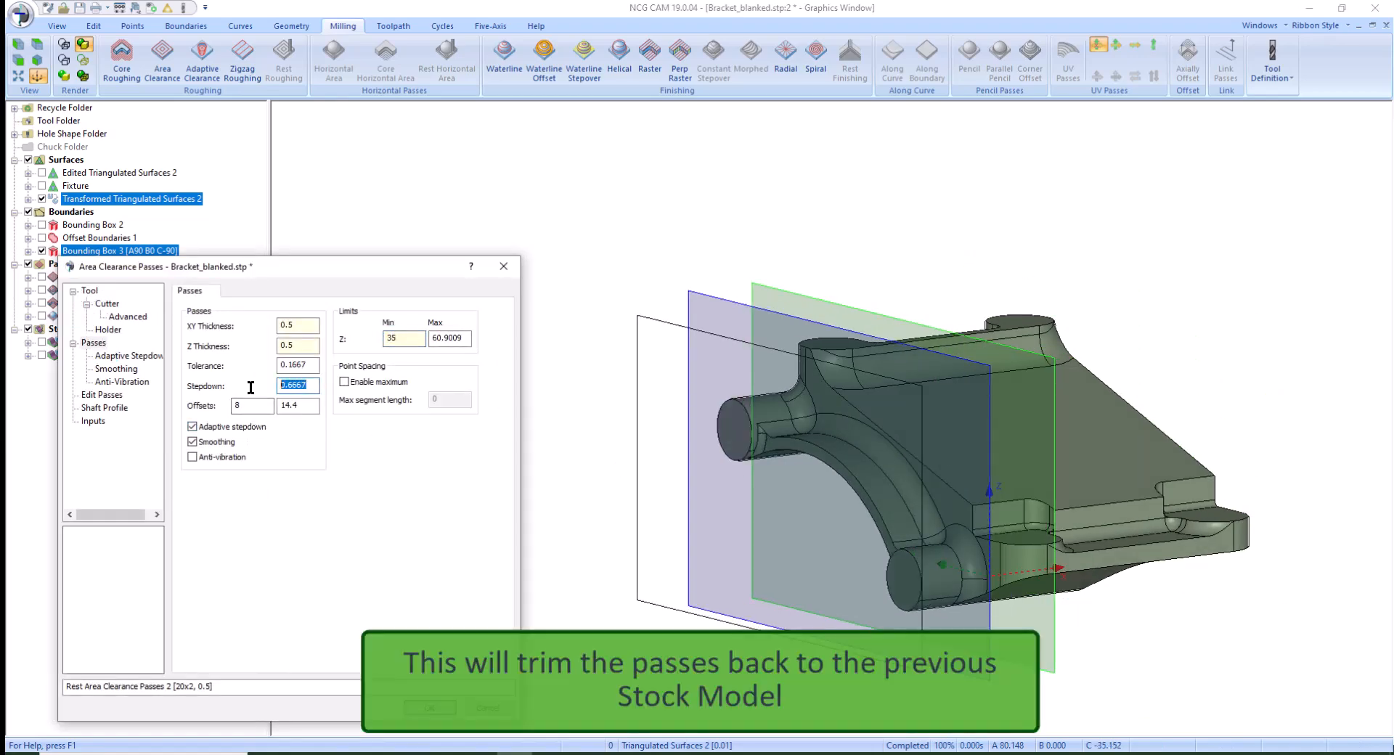
left_click(434, 708)
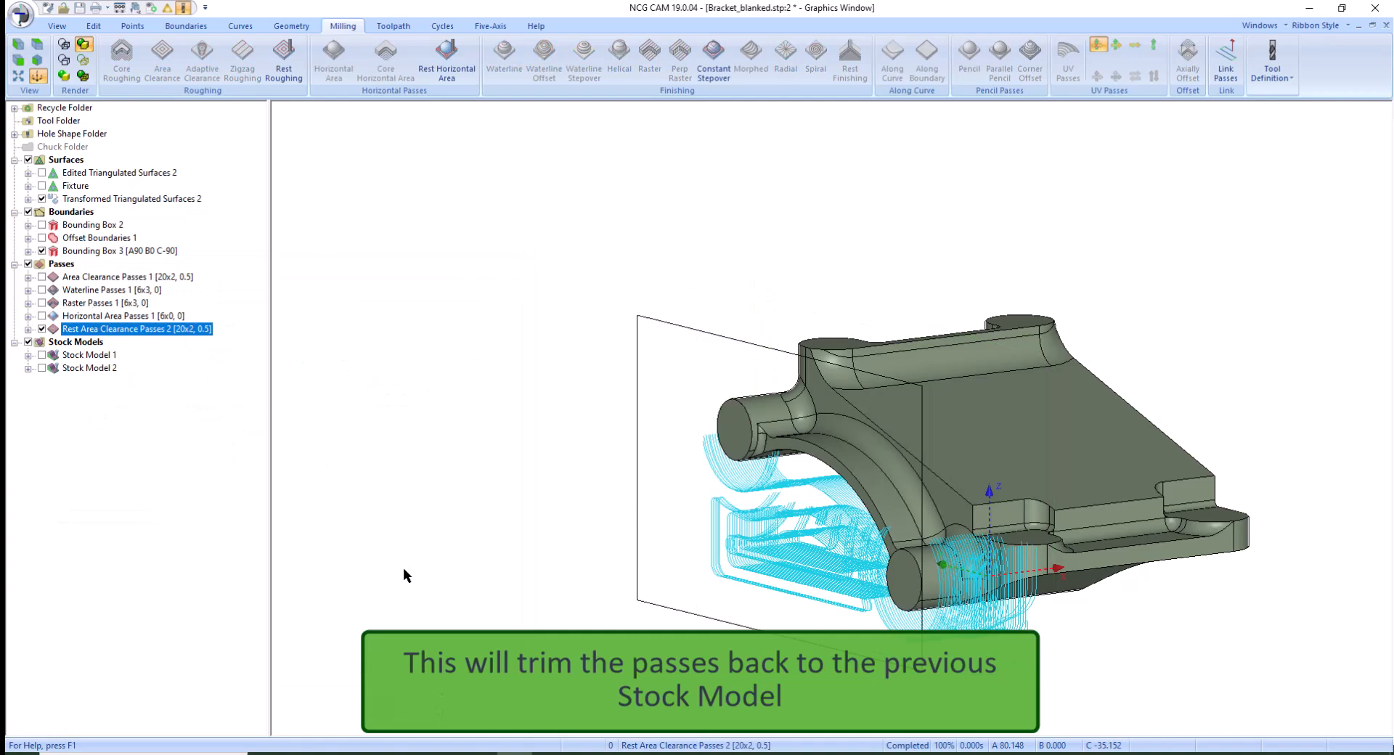
Create a stock model from Bounding Box 2, Stock Model 2 and Rest Area Clearance Passes 2, with resolution 0.2, minimum Z 0 and maximum Z 75
left_click(95, 226)
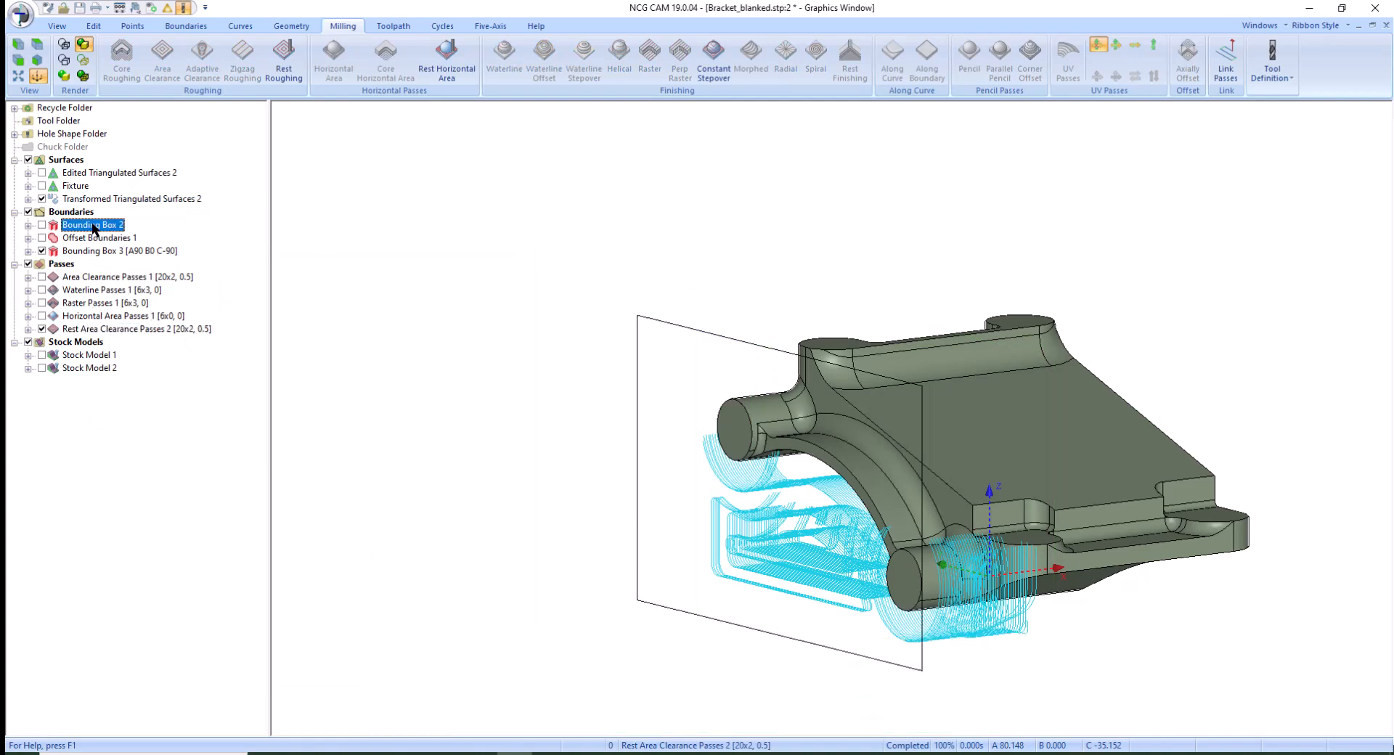
left_click(96, 368, "ctrl")
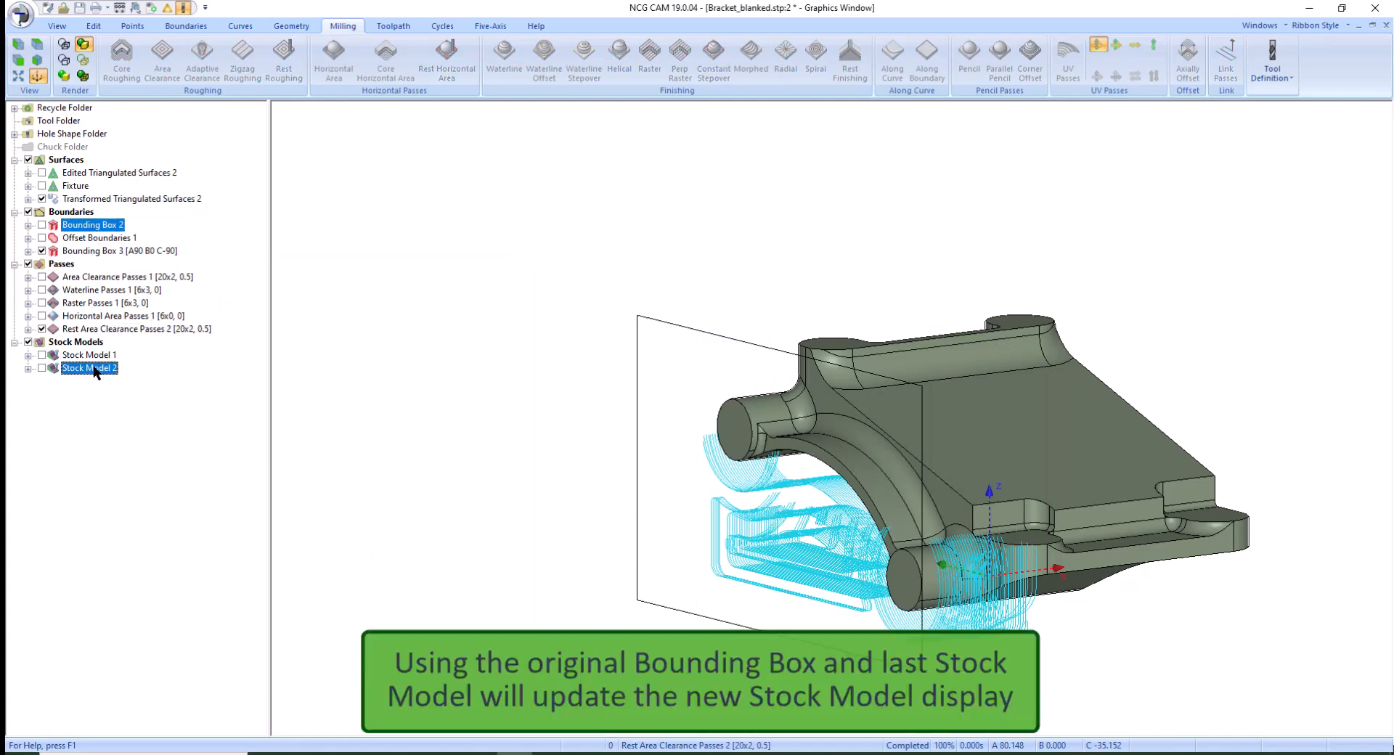
left_click(95, 329, "ctrl")
right_click(95, 334)
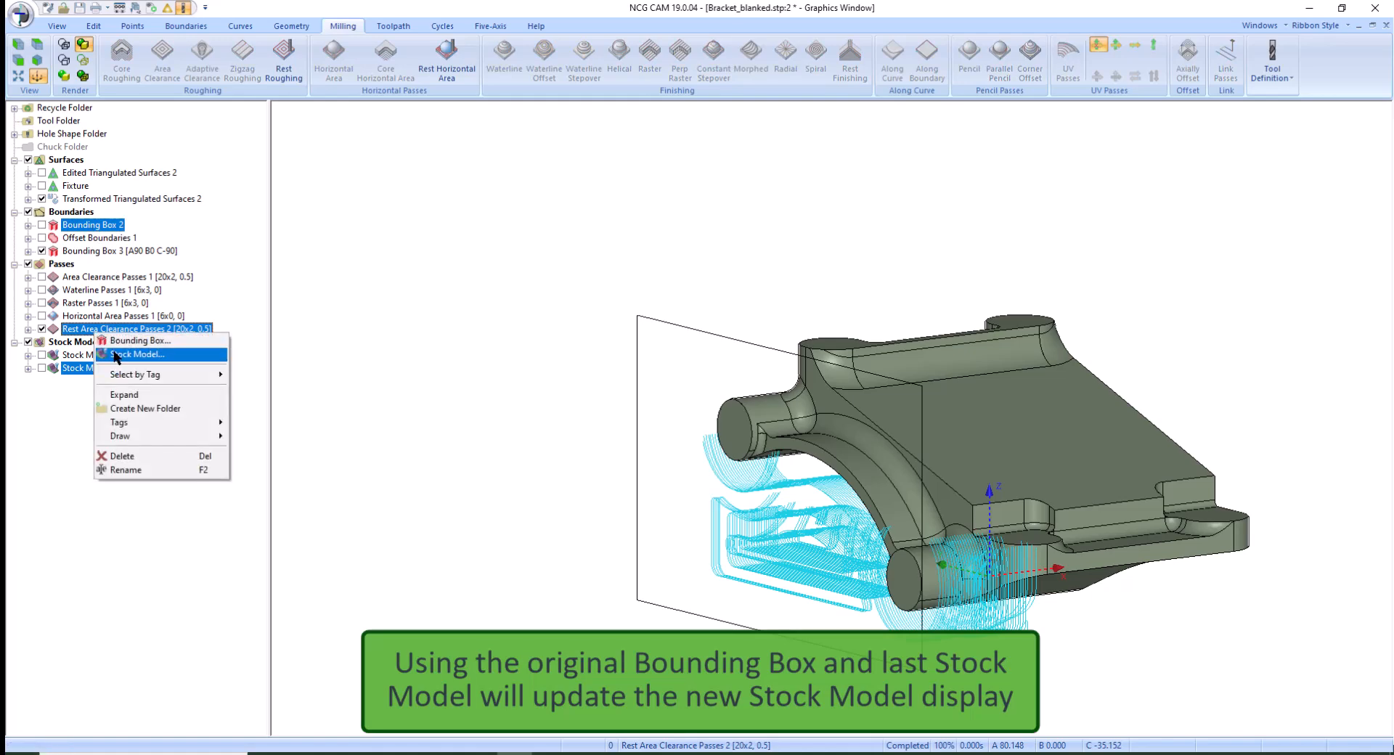
left_click(117, 356)
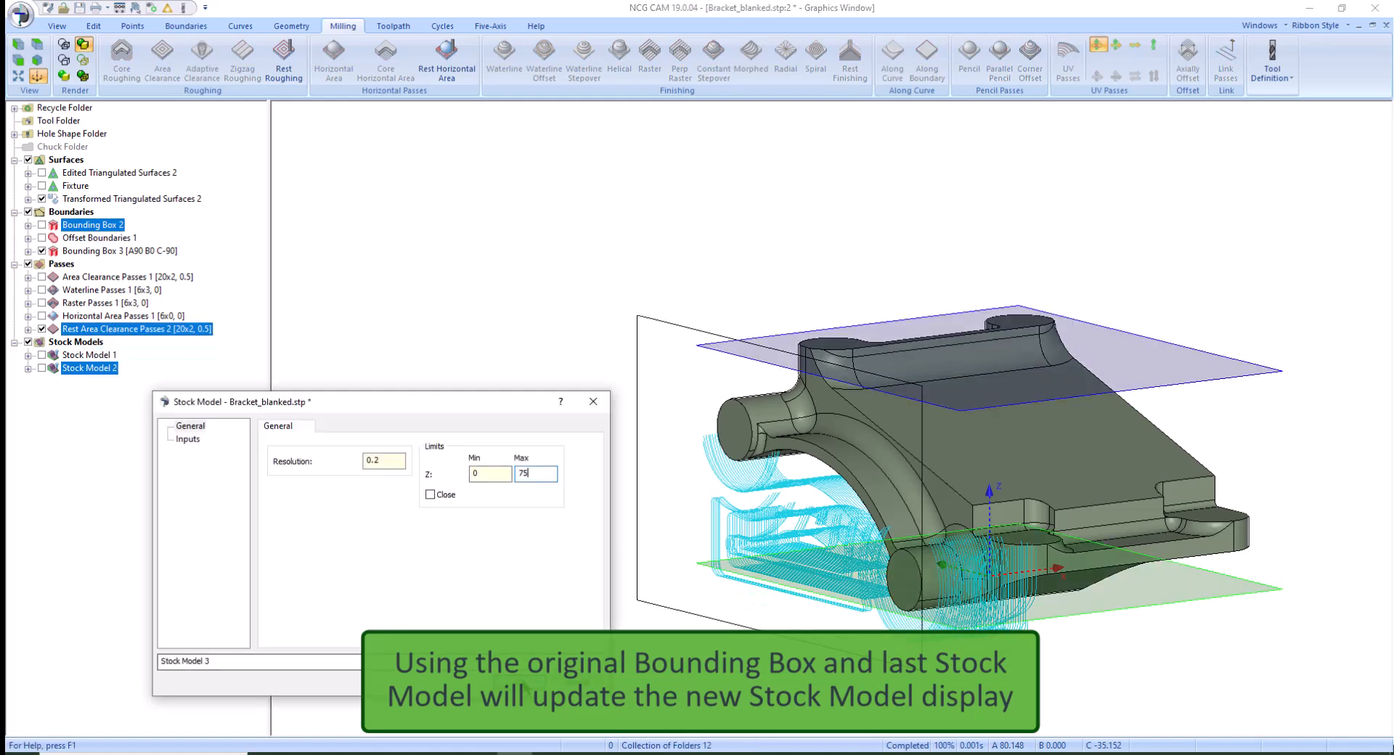
key("Return")
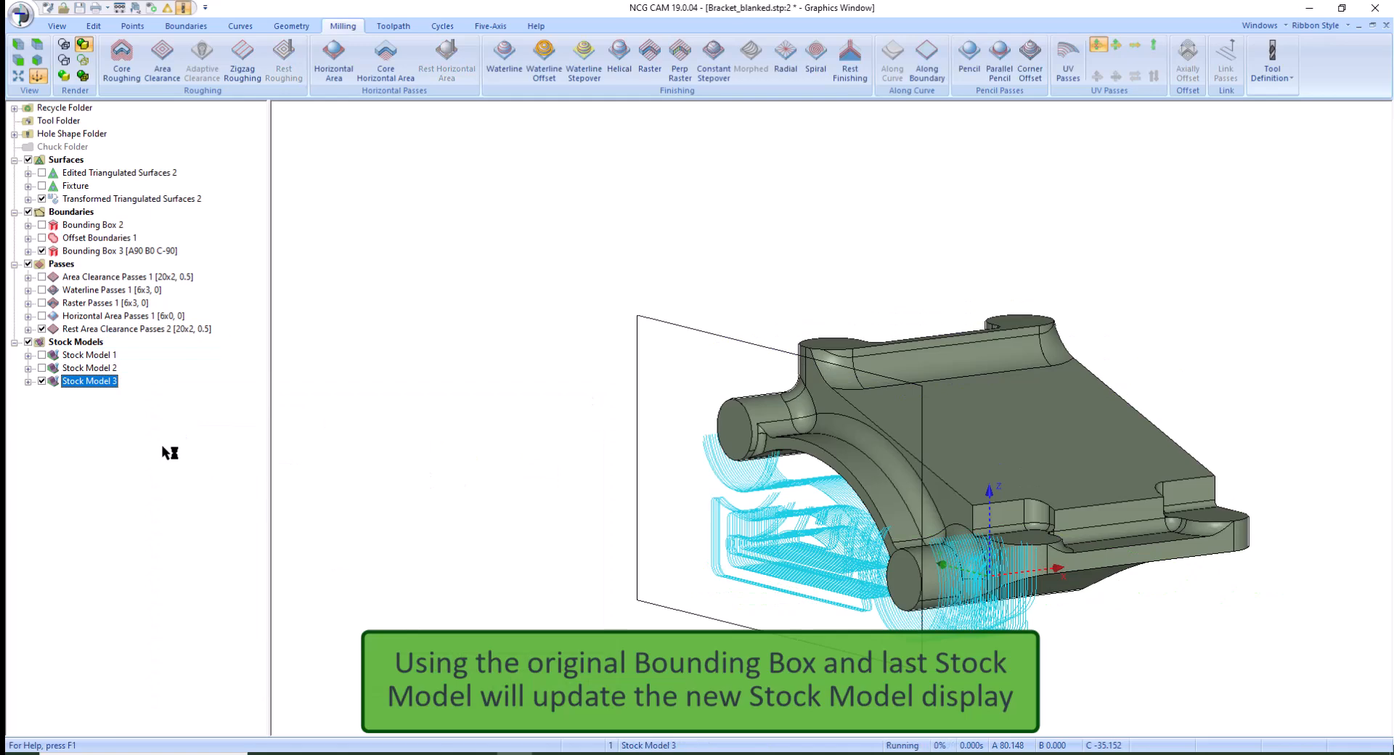
Hide the rest area clearance passes, Bounding Box 3 and the transformed surfaces, and inspect the new stock model
left_click(41, 329)
left_click(41, 251)
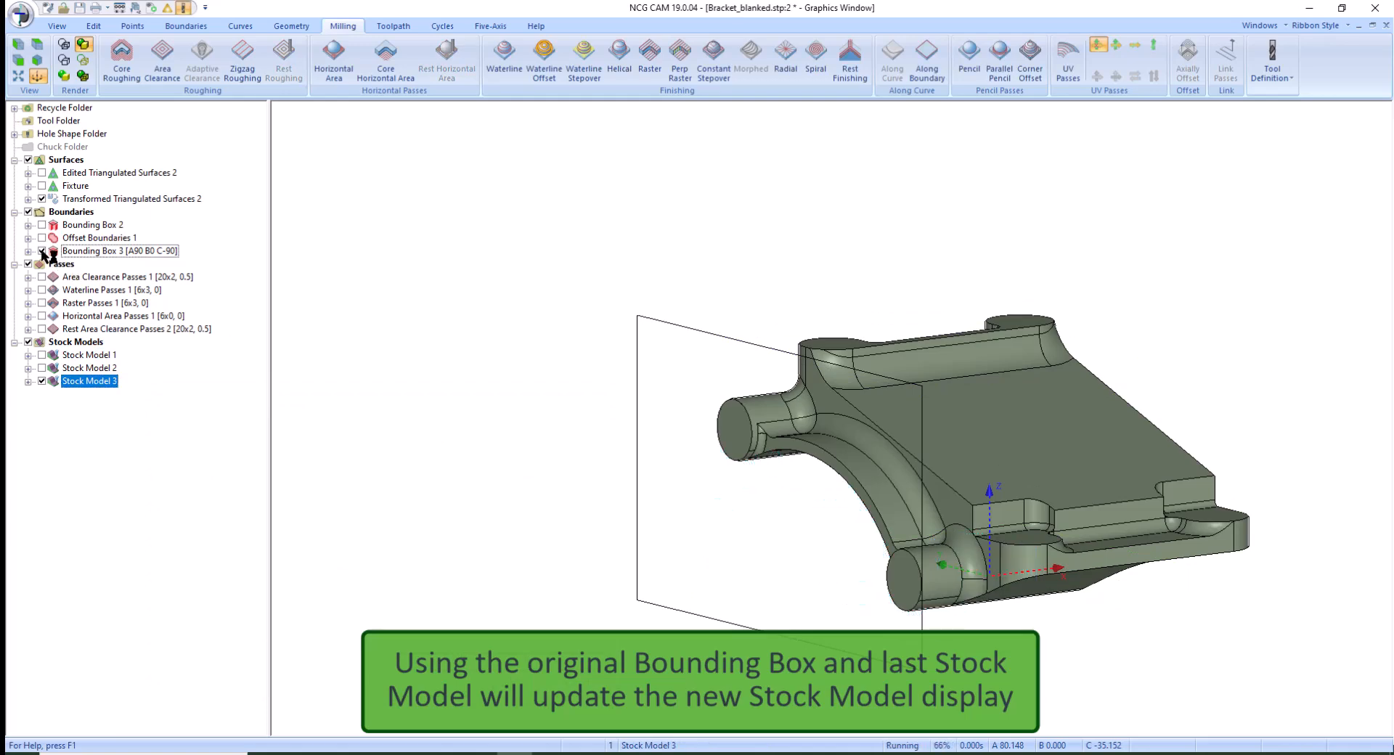
middle_click_drag(531, 515, 634, 473)
left_click(43, 198)
middle_click_drag(532, 399, 438, 425)
Set up waterline passes on the transformed surfaces within Bounding Box 3, using the recent 6mm Ballnose + BT40-SK 10-90 long tool
left_click(85, 251)
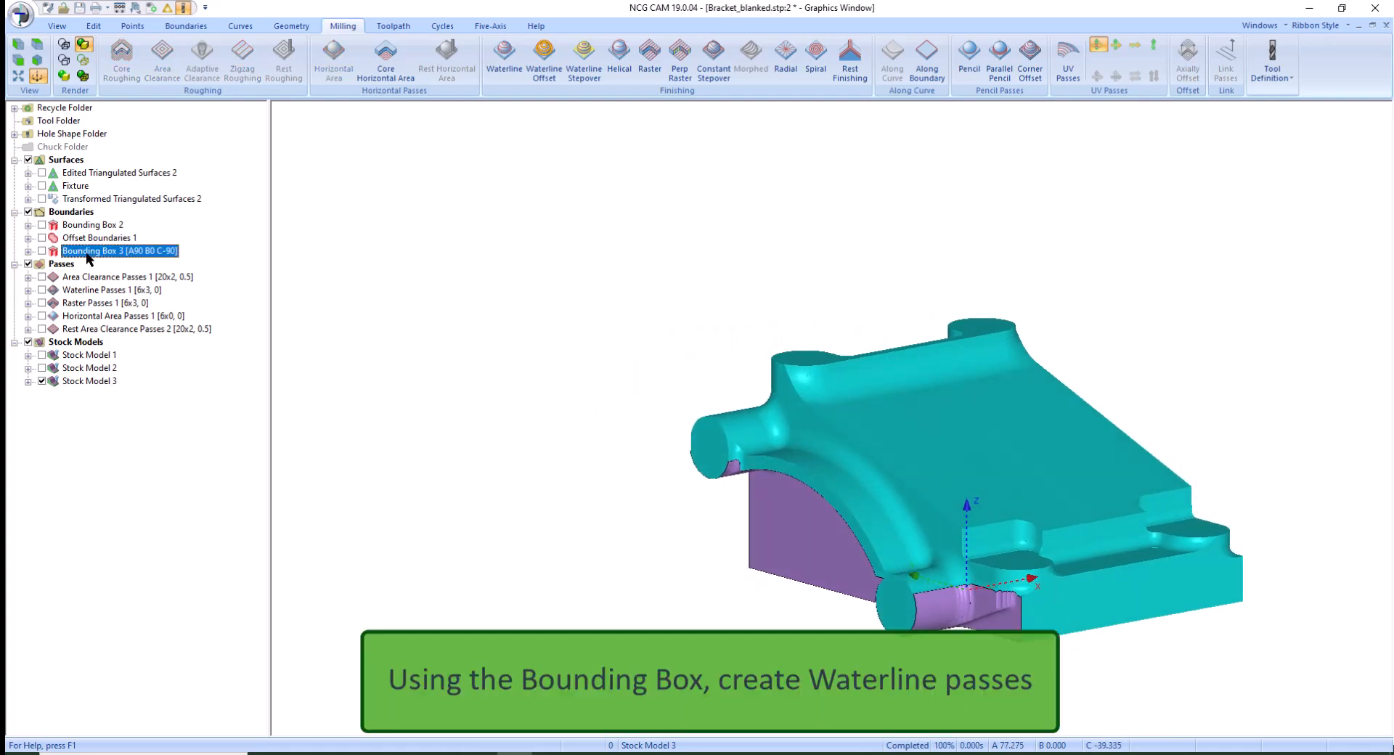
left_click(100, 200, "ctrl")
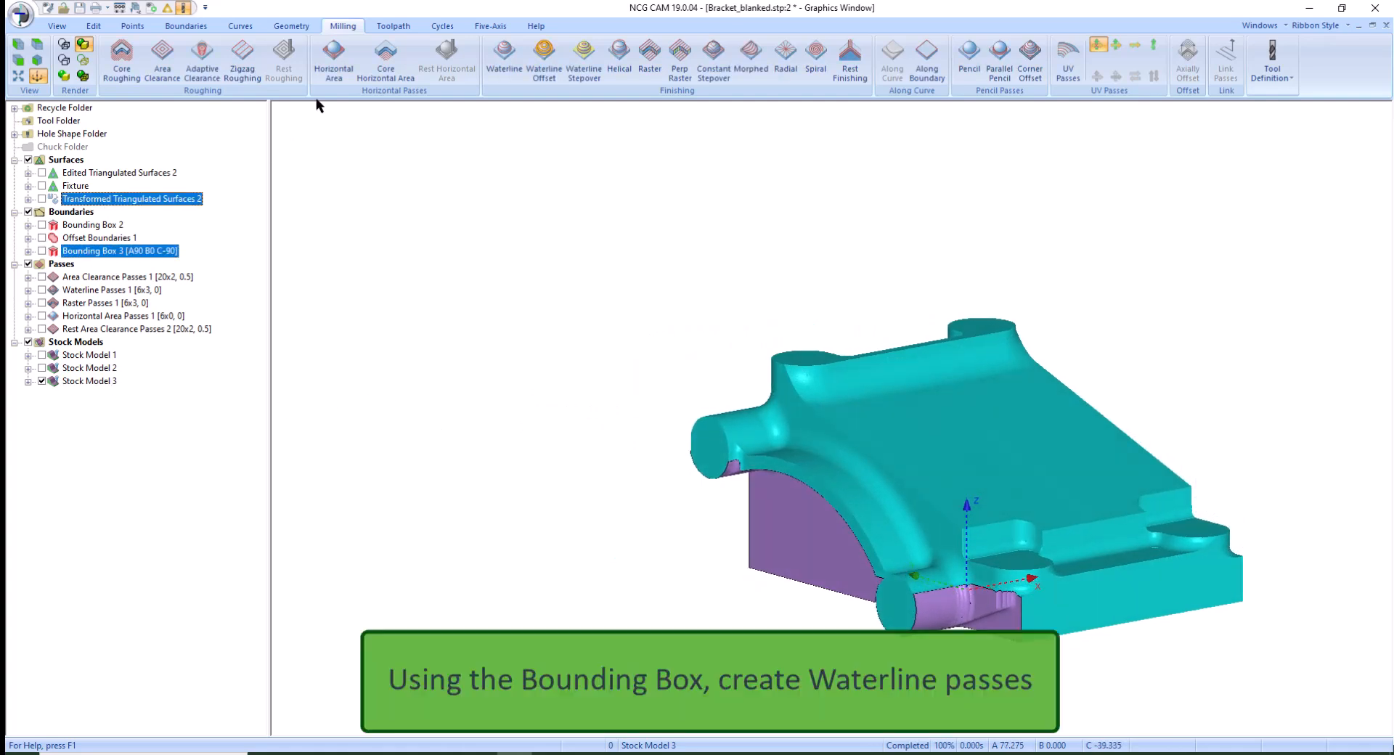
left_click(504, 54)
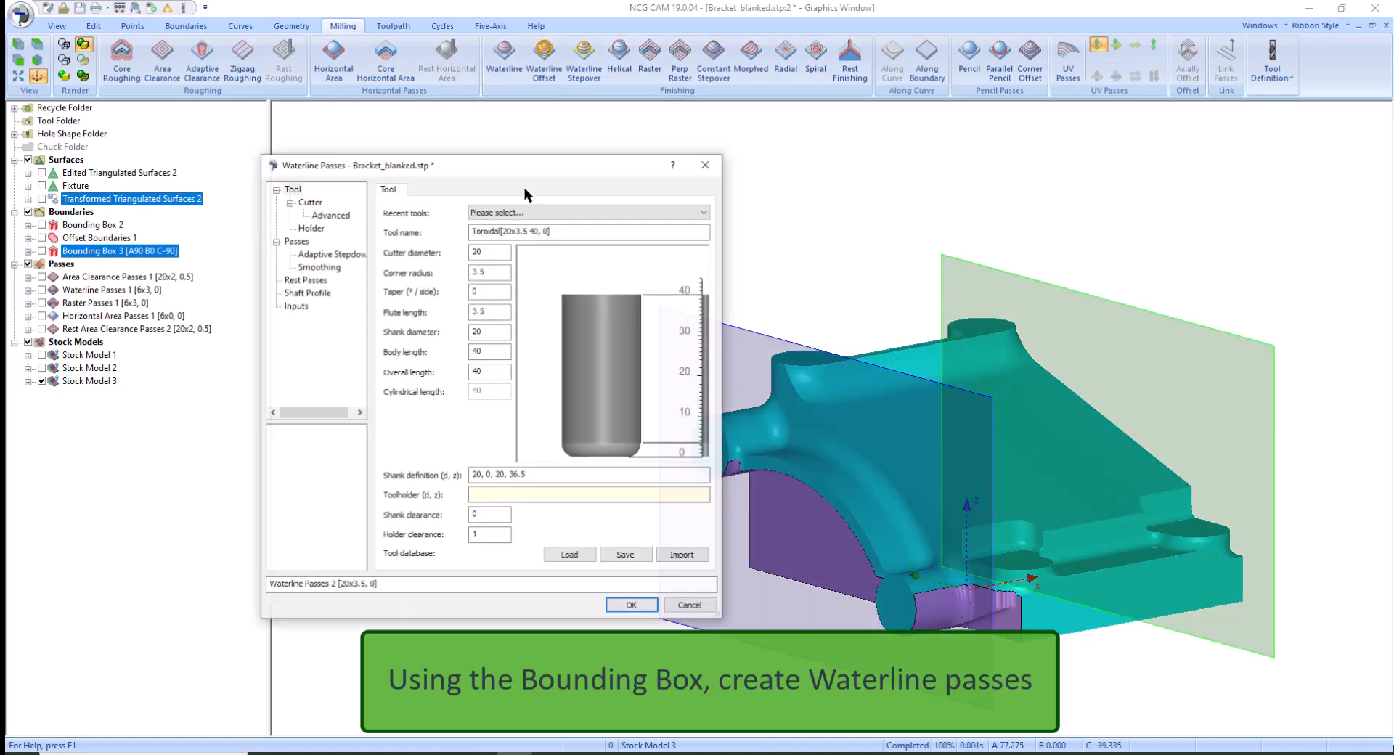
left_click(537, 212)
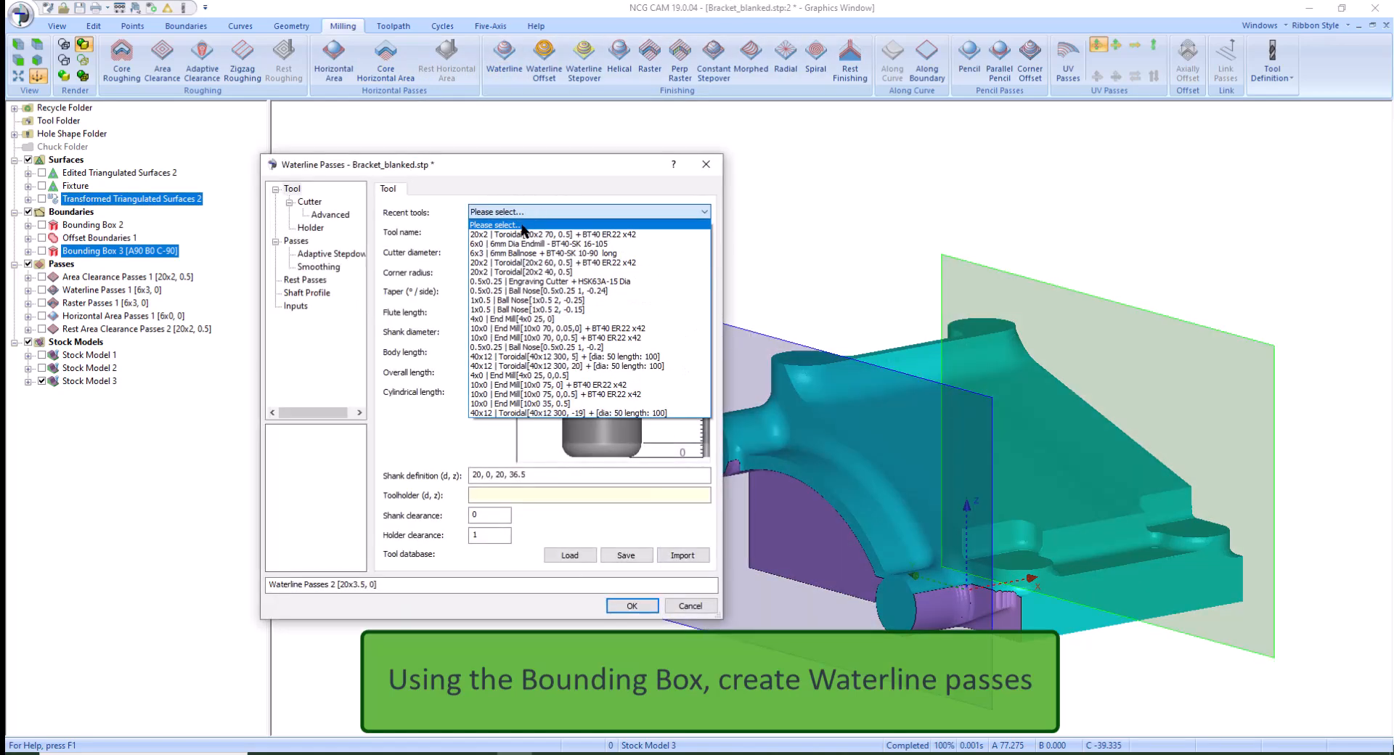
left_click(489, 253)
Generate the waterline passes with stepdown 0.5, minimum contact angle 30 and minimum Z 35
left_click(296, 240)
left_click_drag(511, 286, 458, 289)
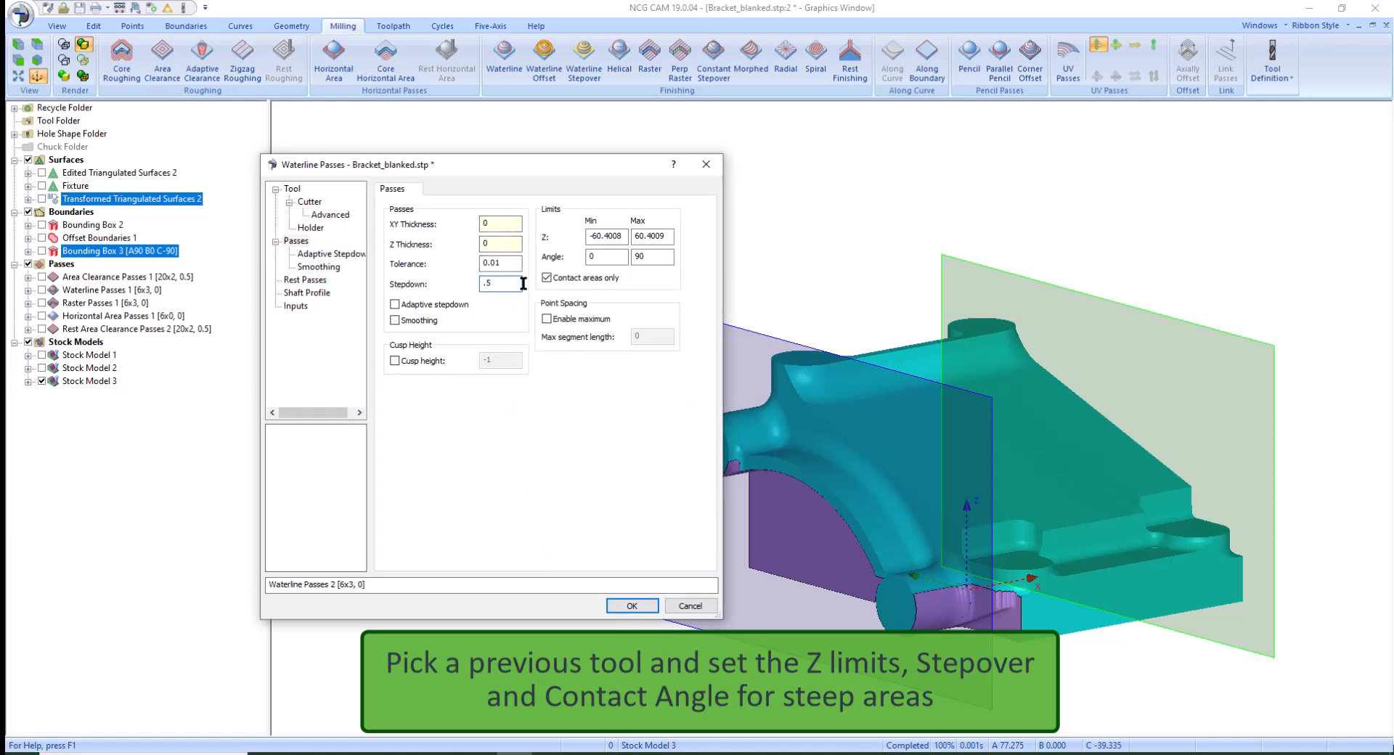
left_click_drag(593, 260, 578, 257)
left_click_drag(624, 235, 557, 235)
type("35")
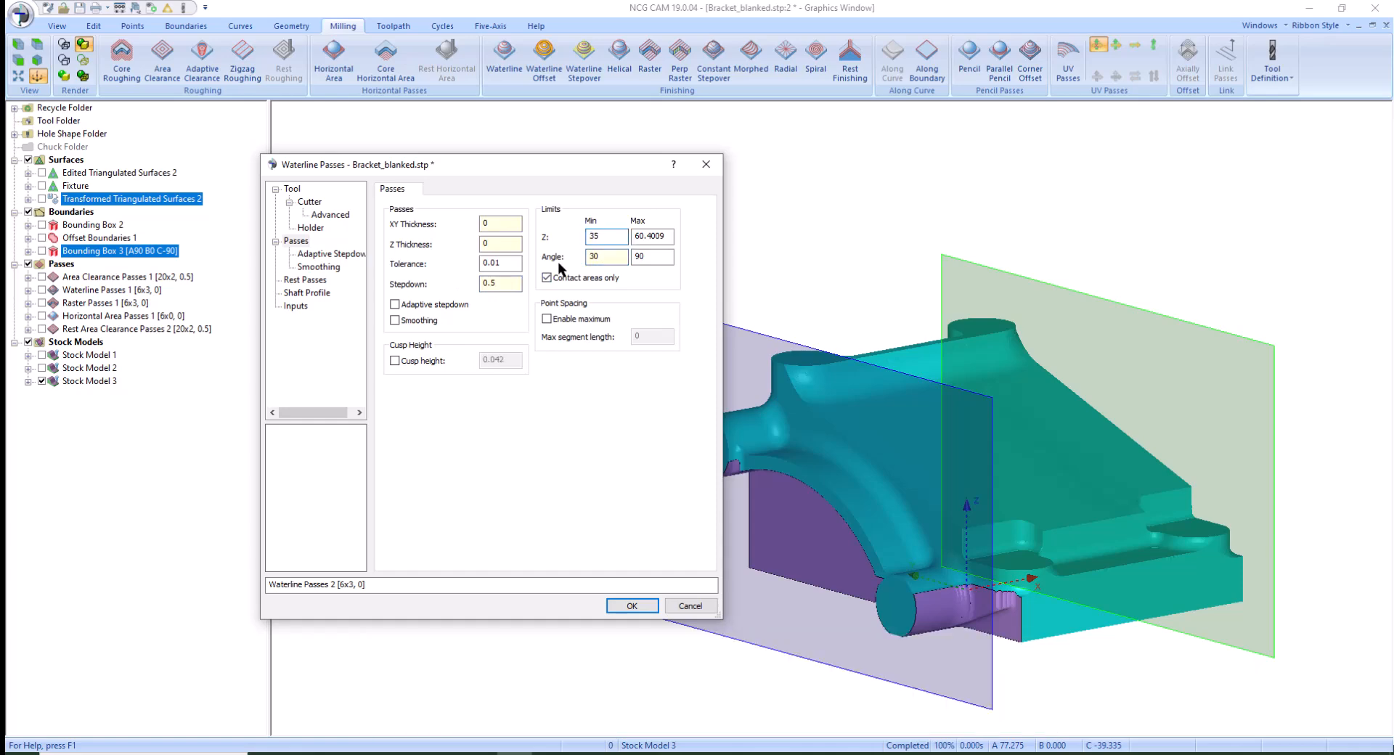
left_click(632, 605)
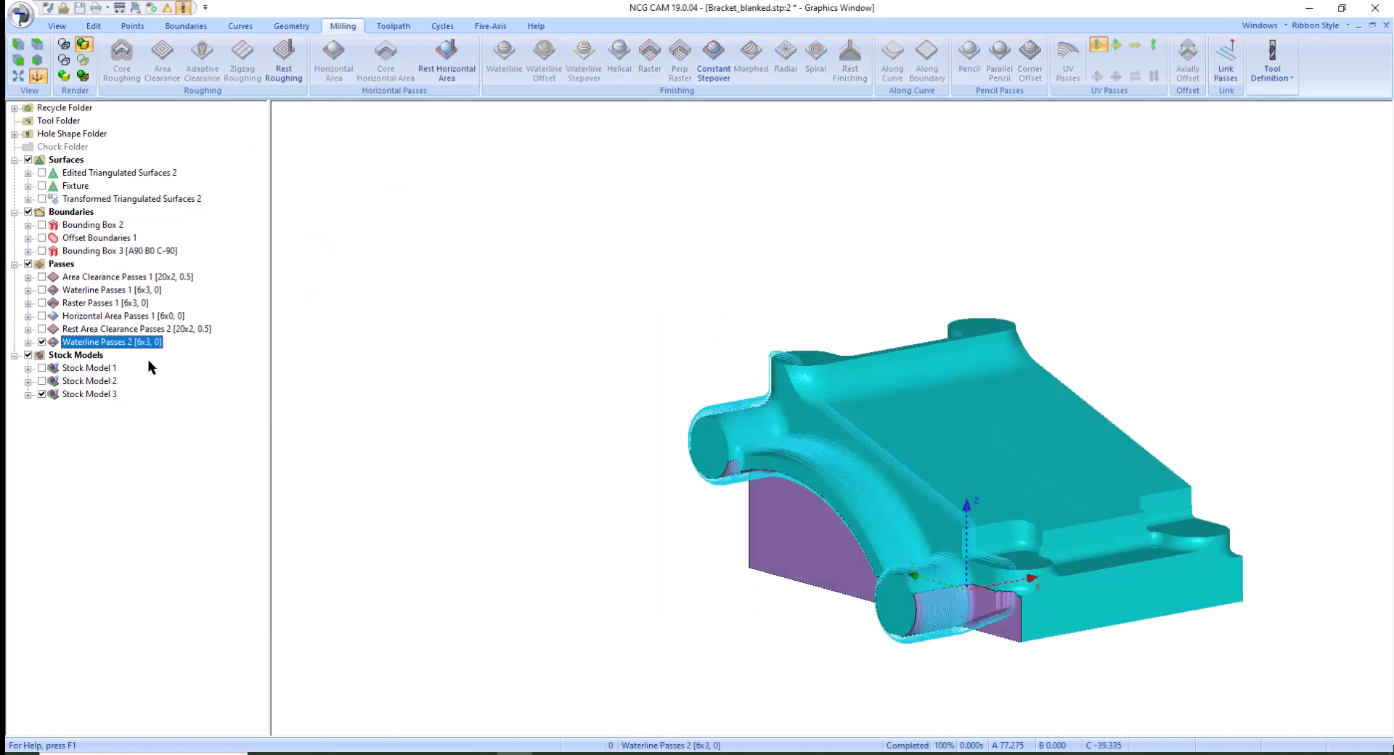
Trim Waterline Passes 2 against Stock Model 3 with Edit Using Surfaces at its default settings, and hide the stock model
left_click(94, 394, "ctrl")
right_click(94, 394)
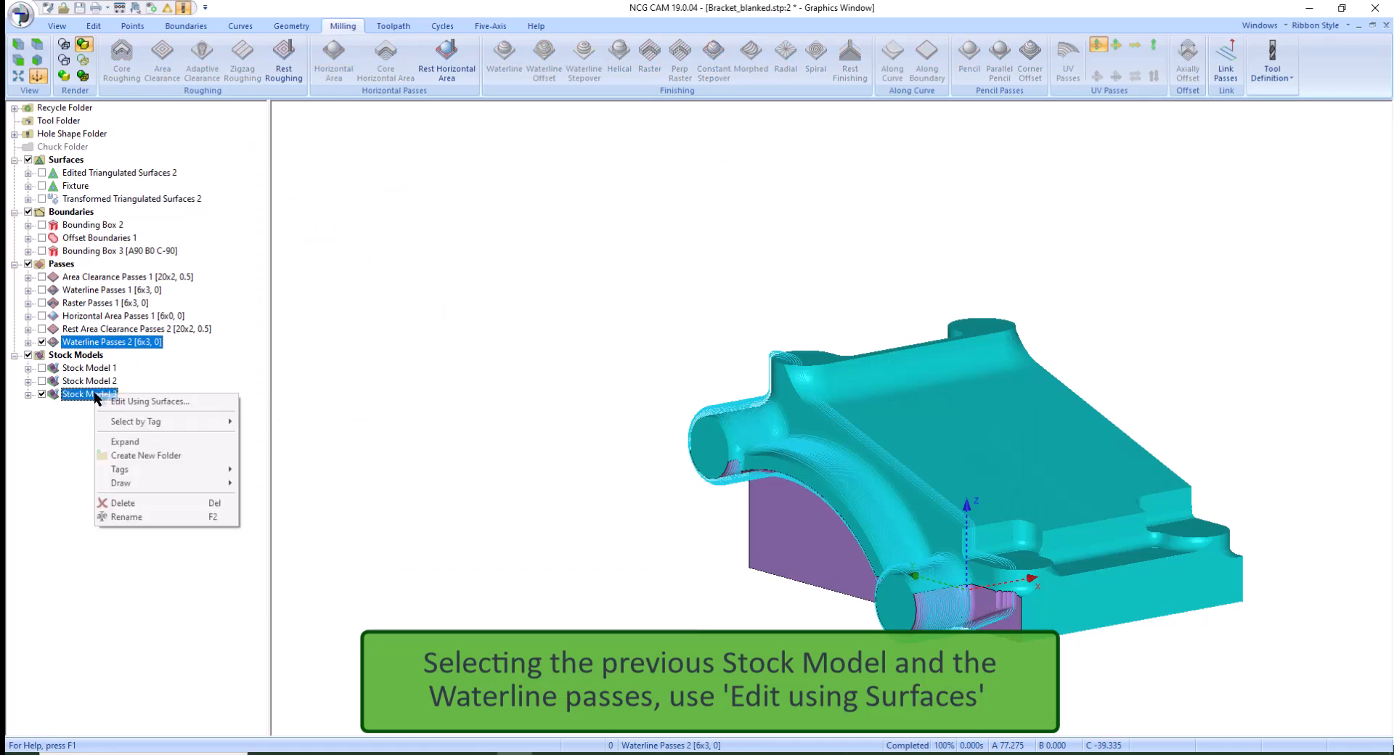
left_click(186, 404)
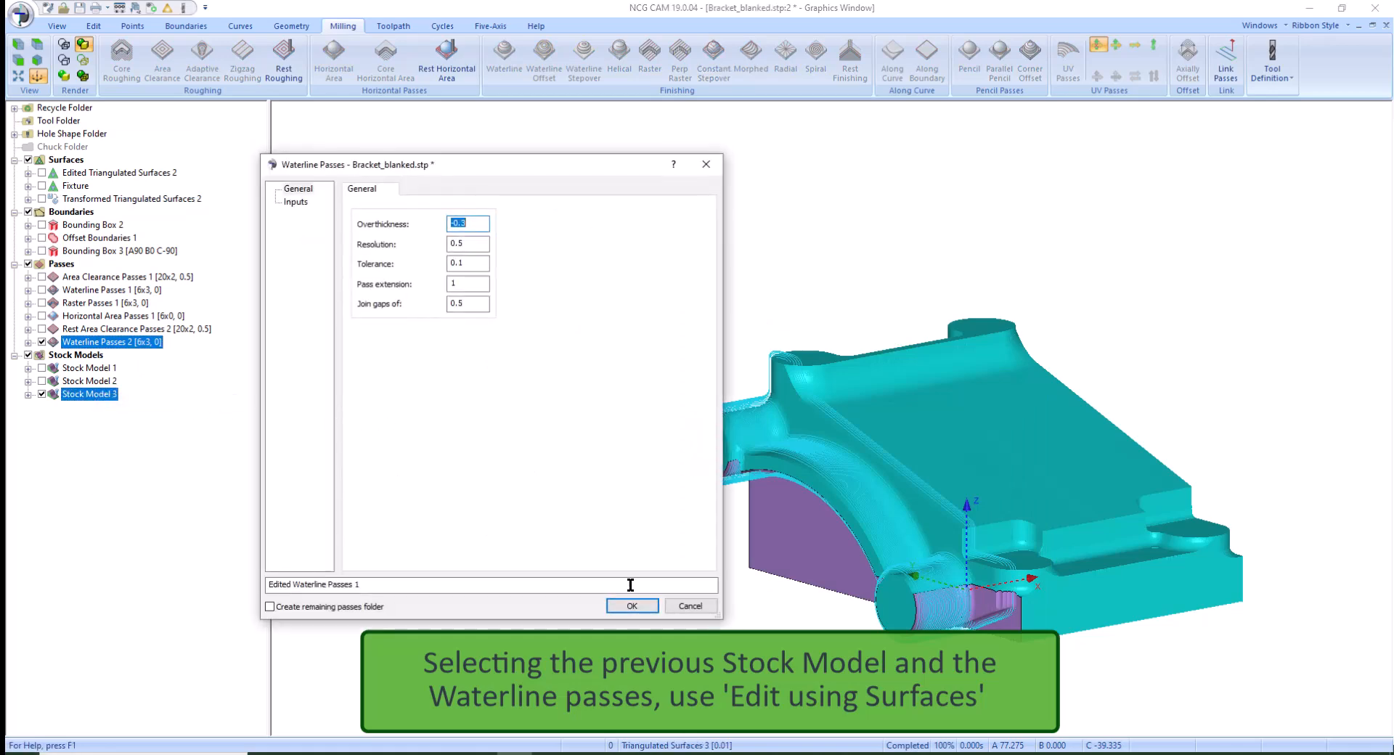
left_click(631, 605)
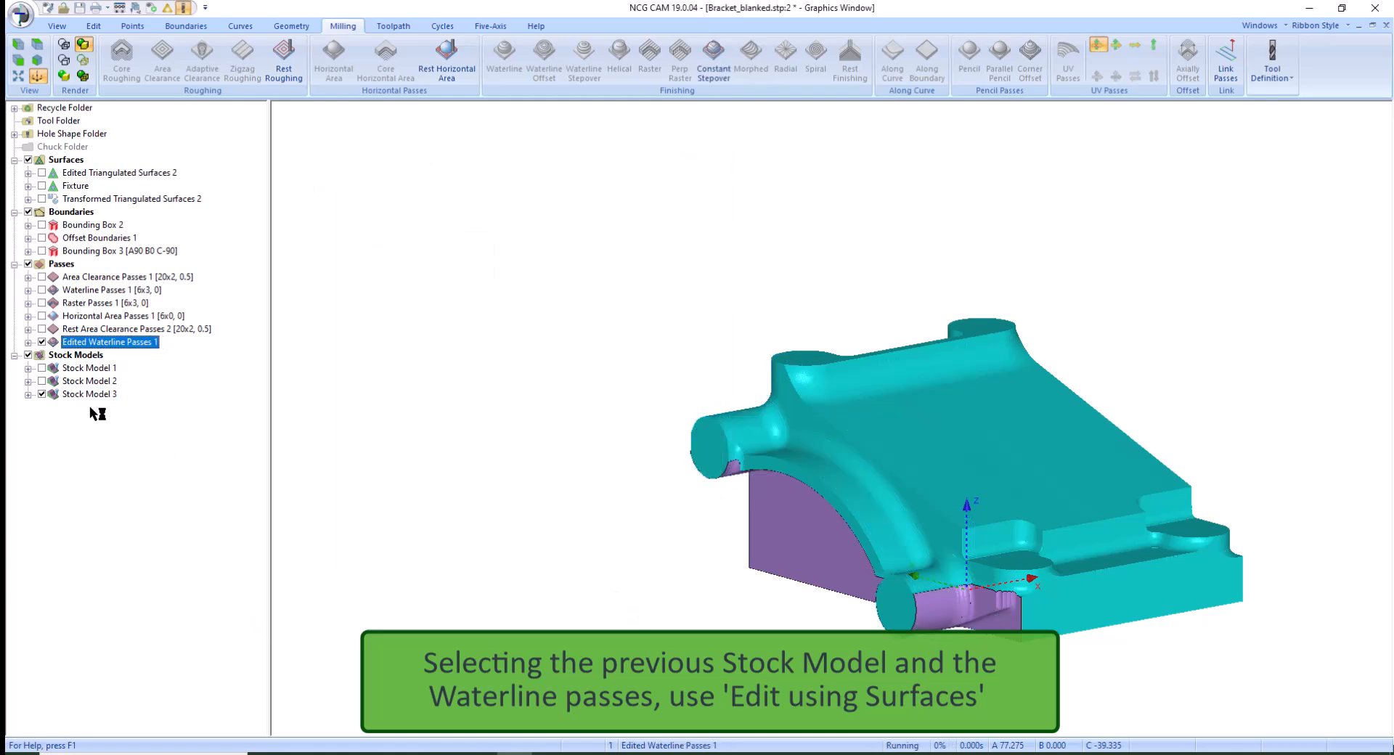
left_click(42, 394)
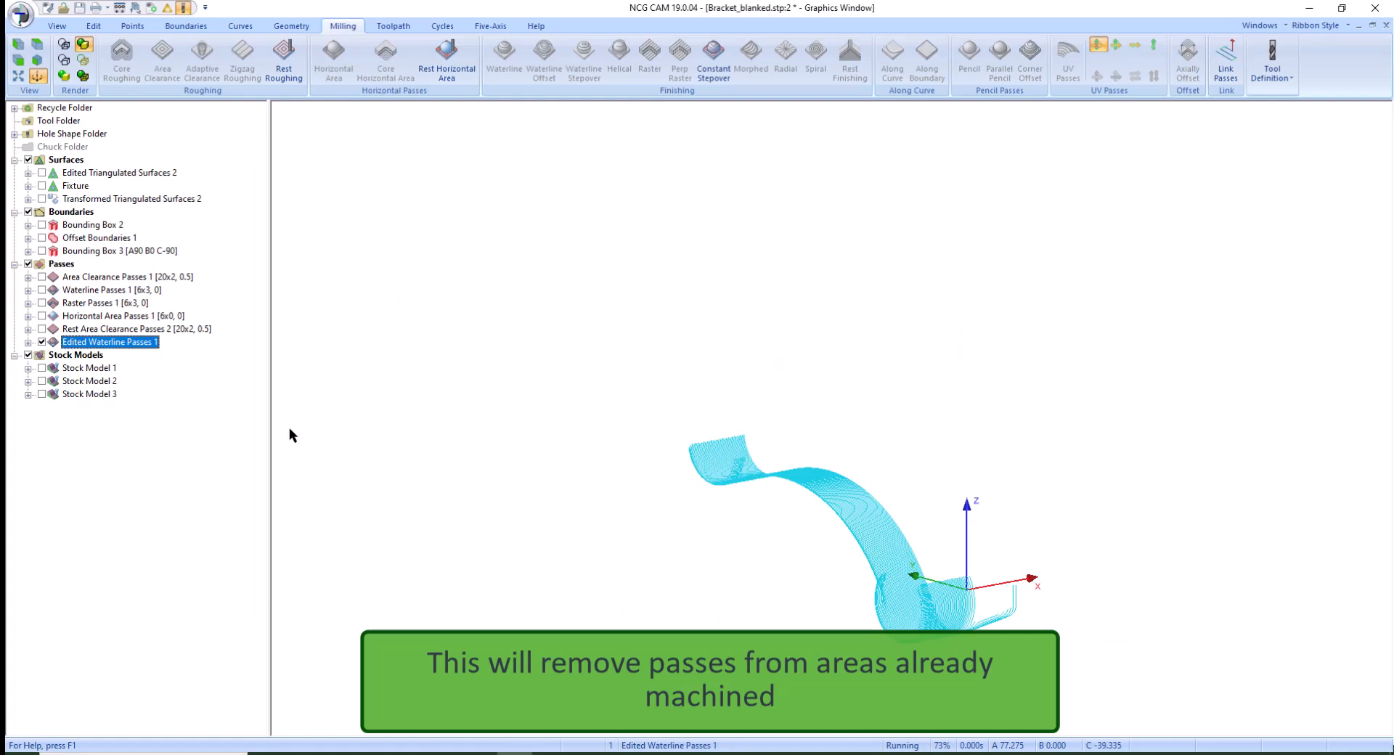
Set up raster passes on the transformed surfaces within Bounding Box 3 against Stock Model 3, using the recent 6mm Ballnose + BT40-SK 10-90 long tool
left_click(90, 251)
left_click(98, 199, "ctrl")
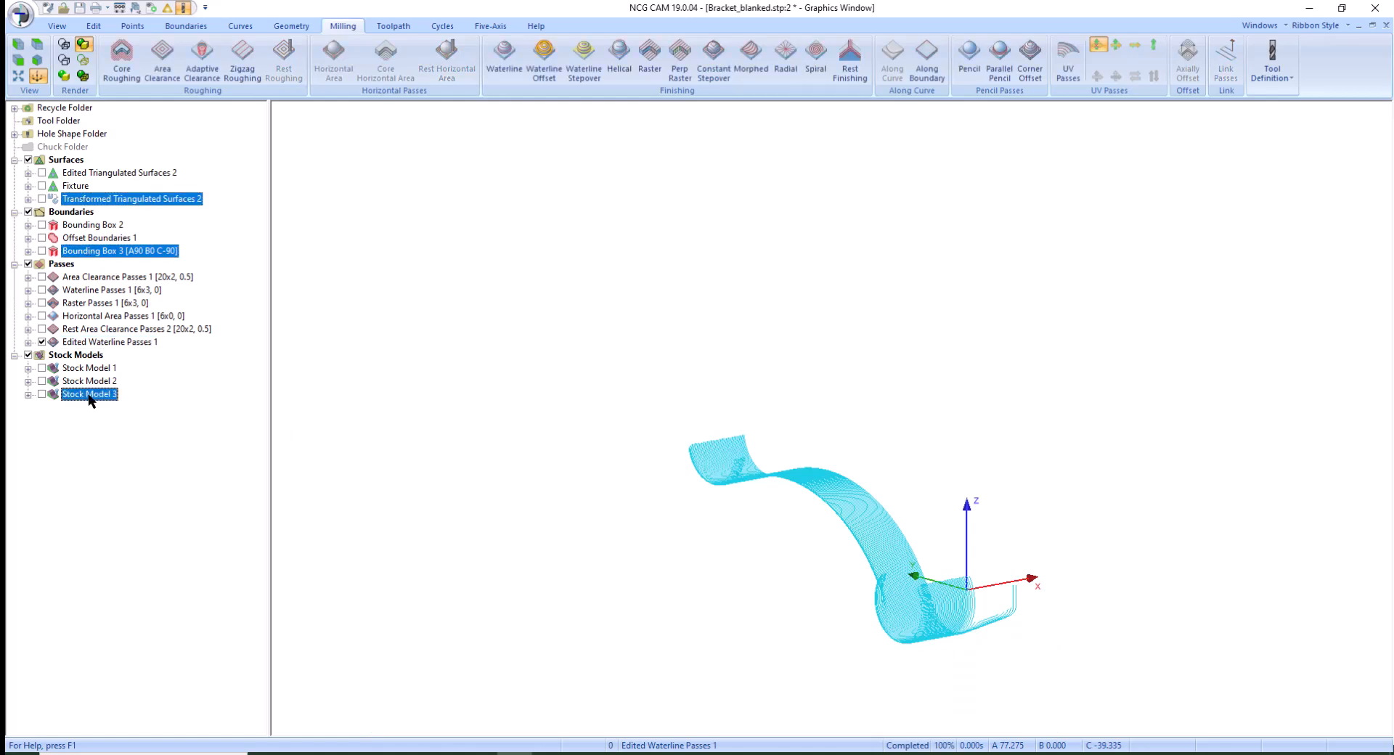
left_click(650, 55)
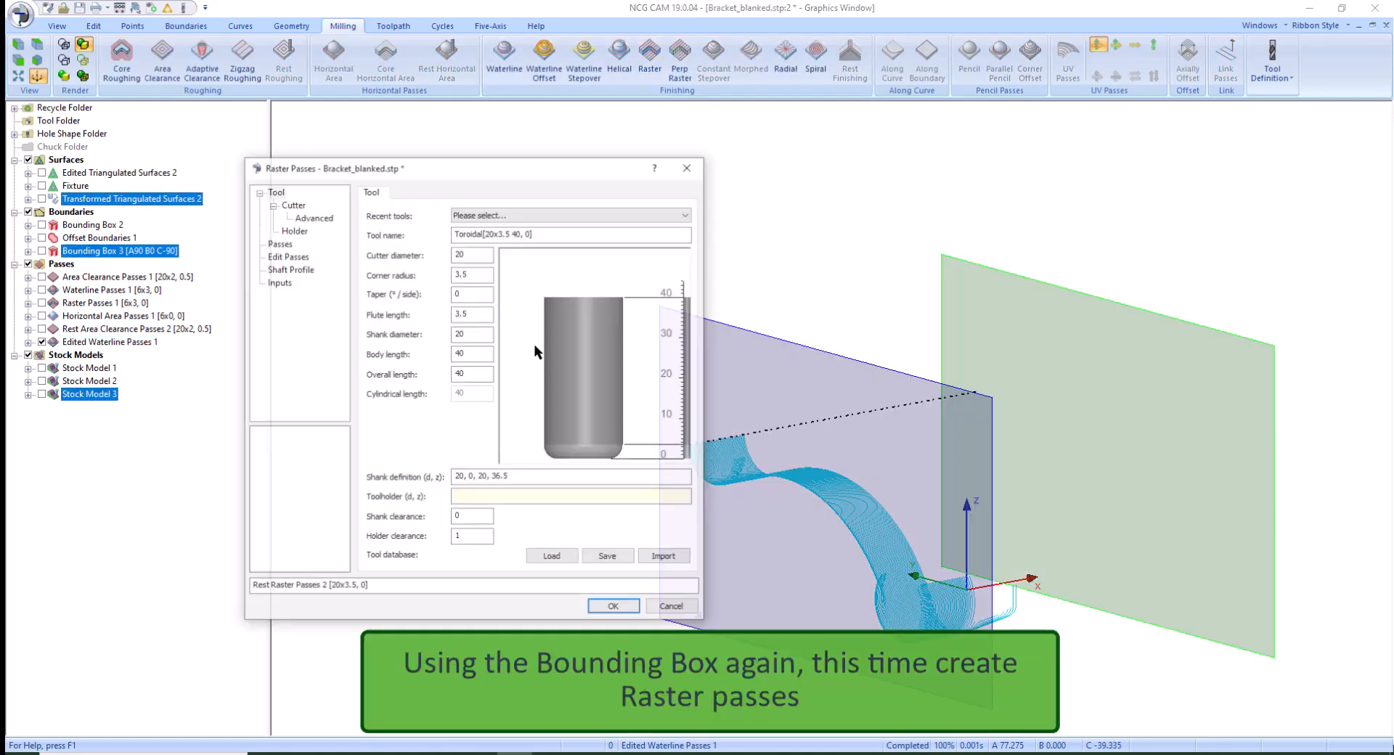
left_click(479, 214)
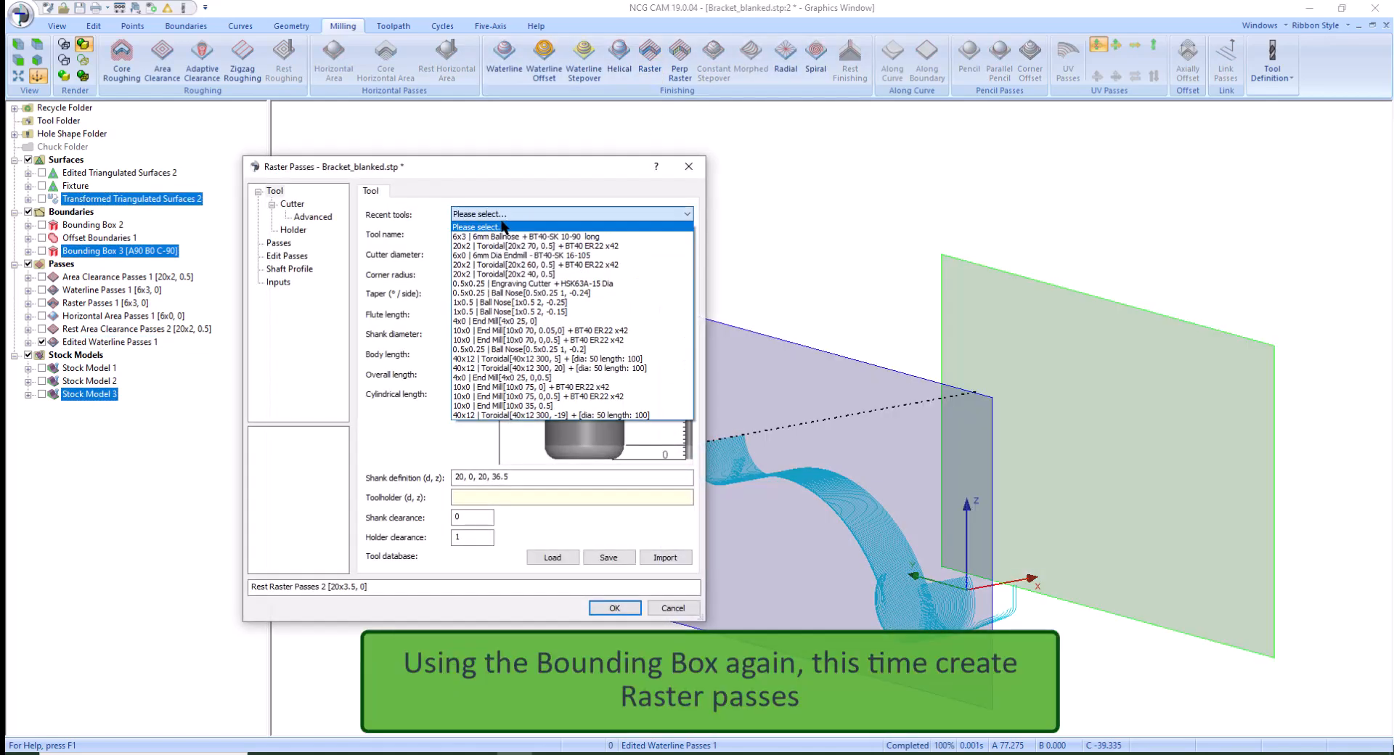
left_click(463, 236)
Generate the raster passes with stepover 0.5, adjusting the maximum contact angle for shallow areas and the raster angle
left_click(279, 243)
left_click_drag(464, 287, 506, 292)
type(".5")
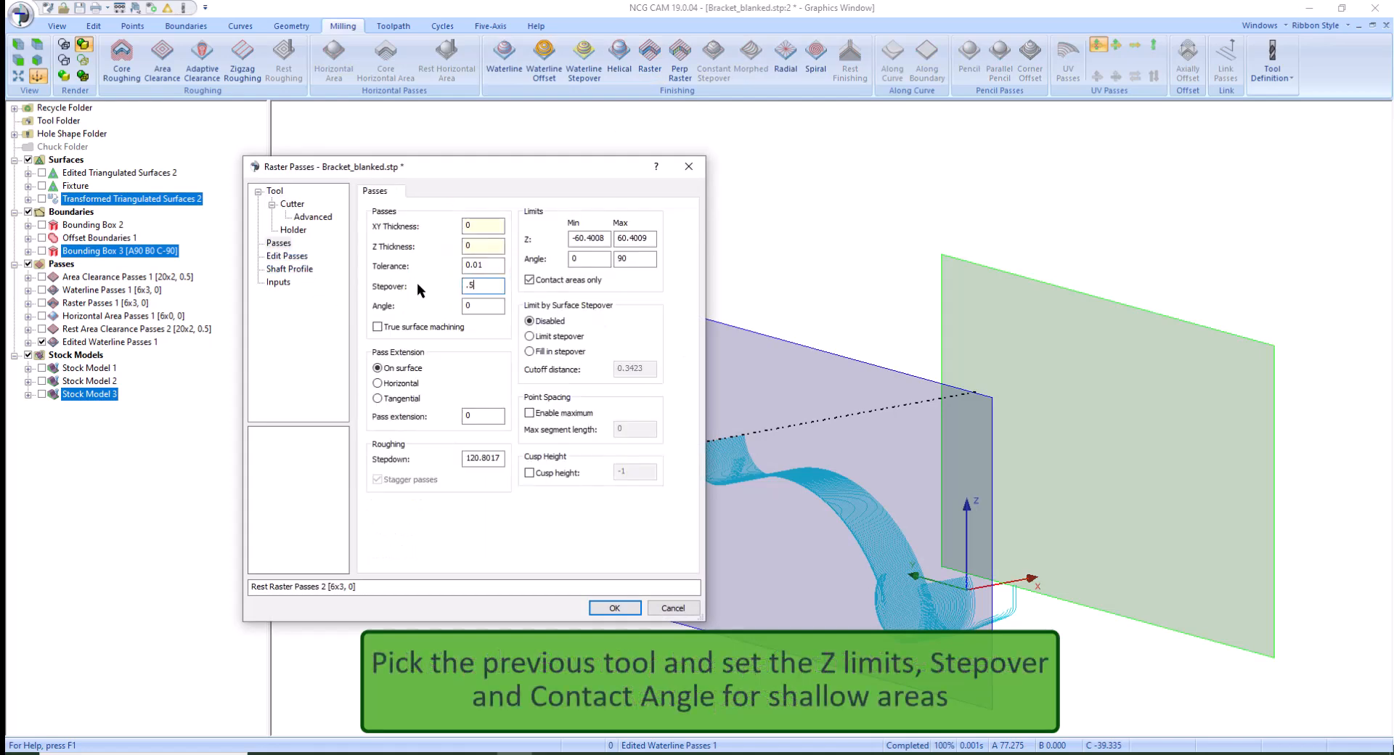
left_click_drag(638, 259, 608, 260)
left_click_drag(501, 306, 444, 310)
key("Return")
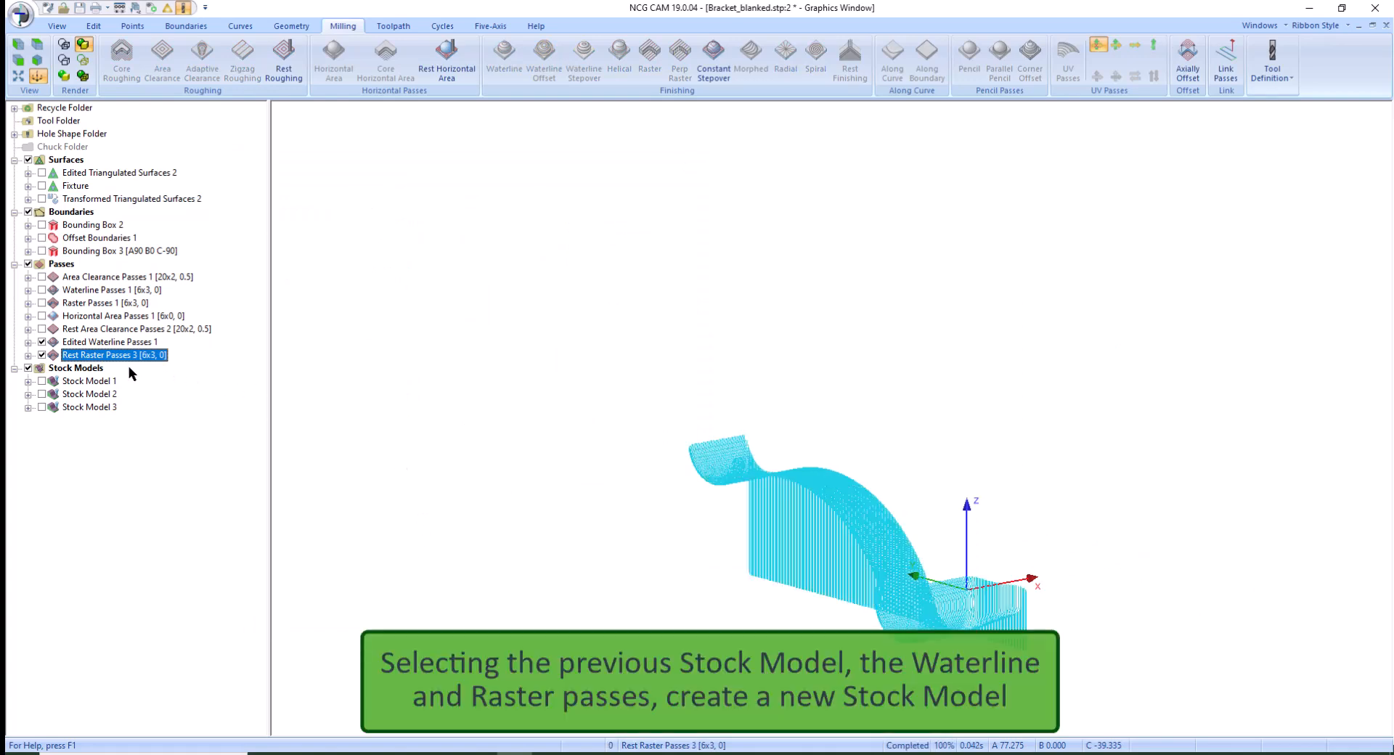
Create a stock model from Stock Model 3, Bounding Box 2, Edited Waterline Passes 1 and Rest Raster Passes 3 at resolution 0.2
left_click(88, 406)
left_click(88, 227, "ctrl")
left_click(96, 342, "ctrl")
left_click(96, 355, "ctrl")
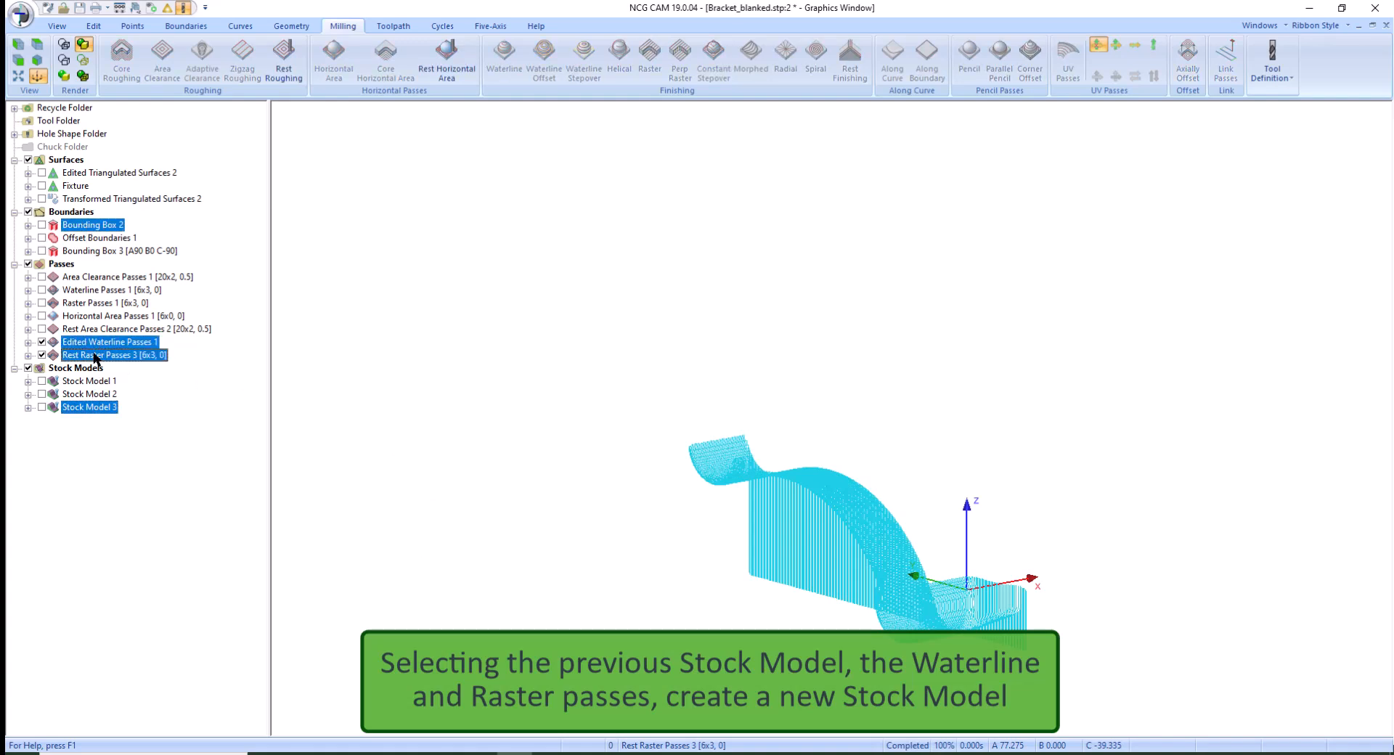
right_click(98, 356)
left_click(128, 370)
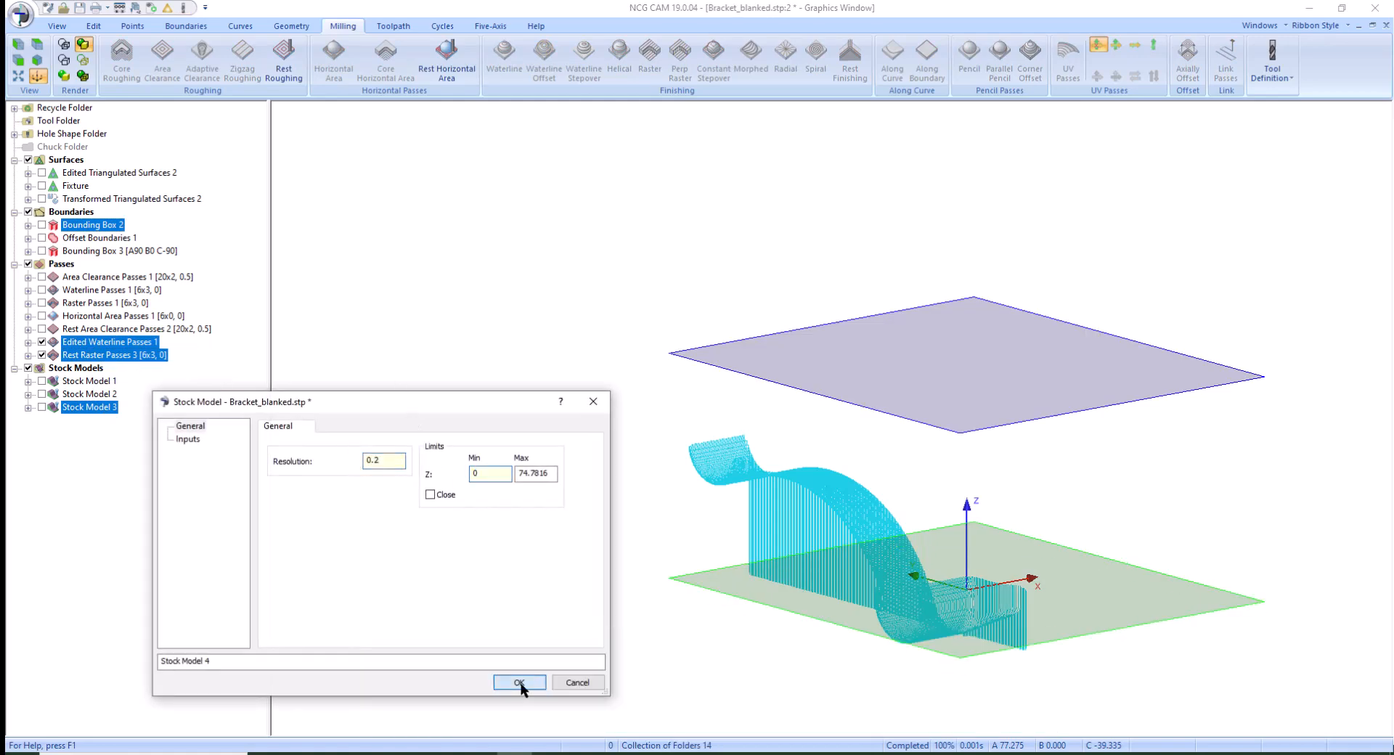
left_click(517, 686)
Hide the rest raster and edited waterline passes and inspect the new stock model
left_click(42, 355)
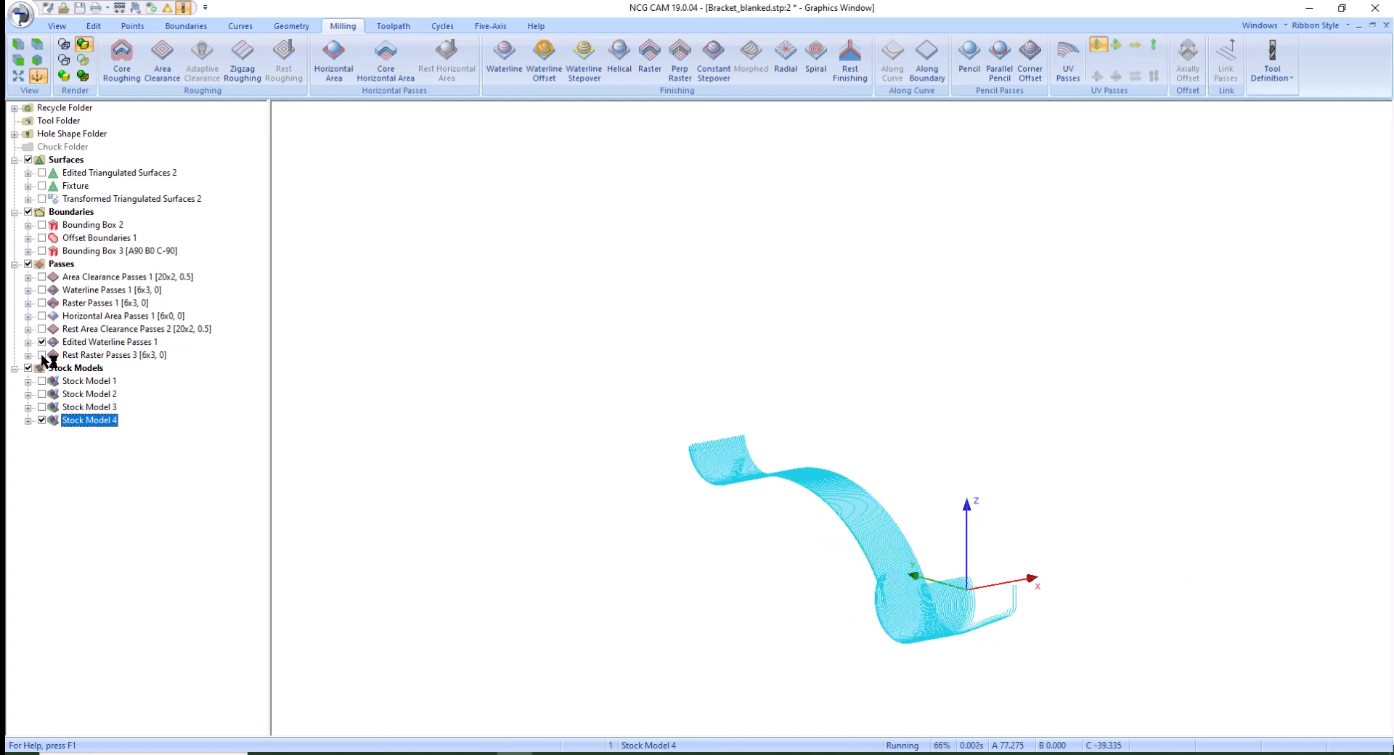
left_click(42, 342)
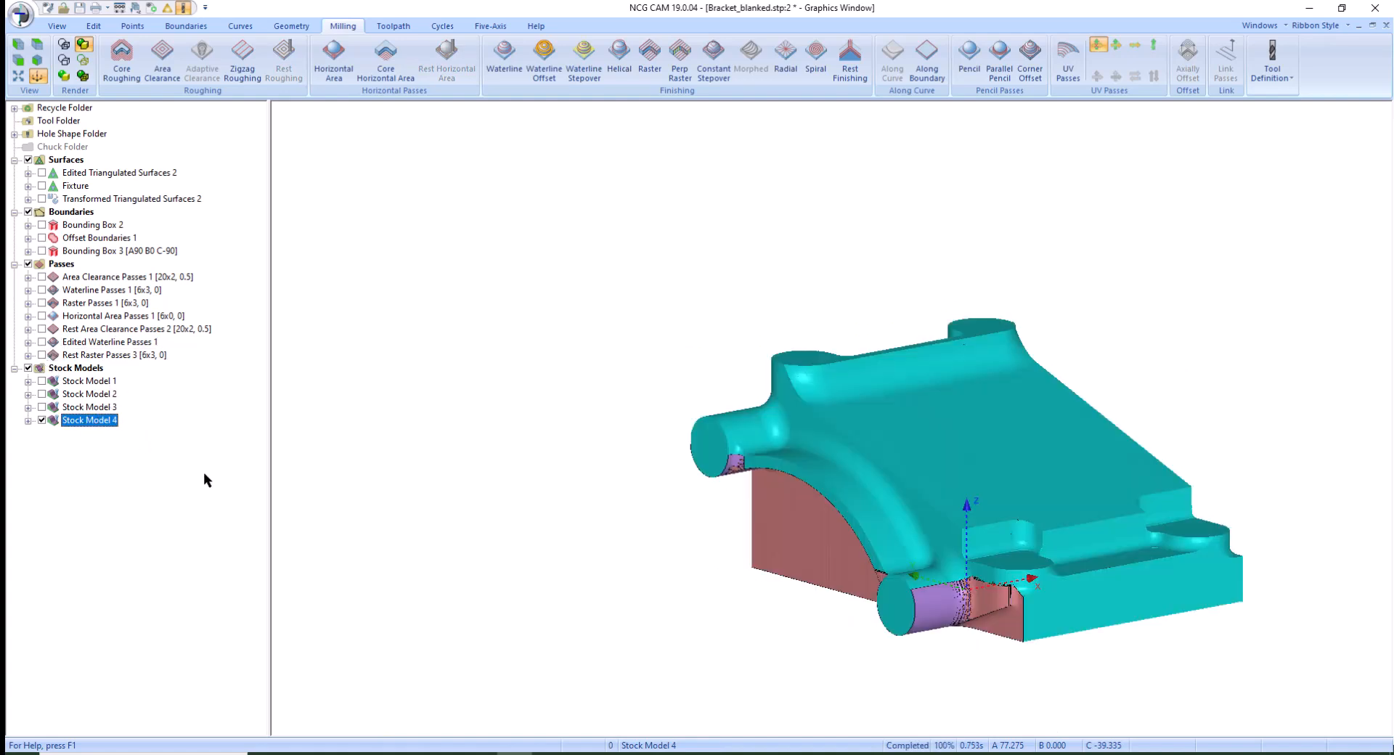
middle_click_drag(620, 521, 690, 543)
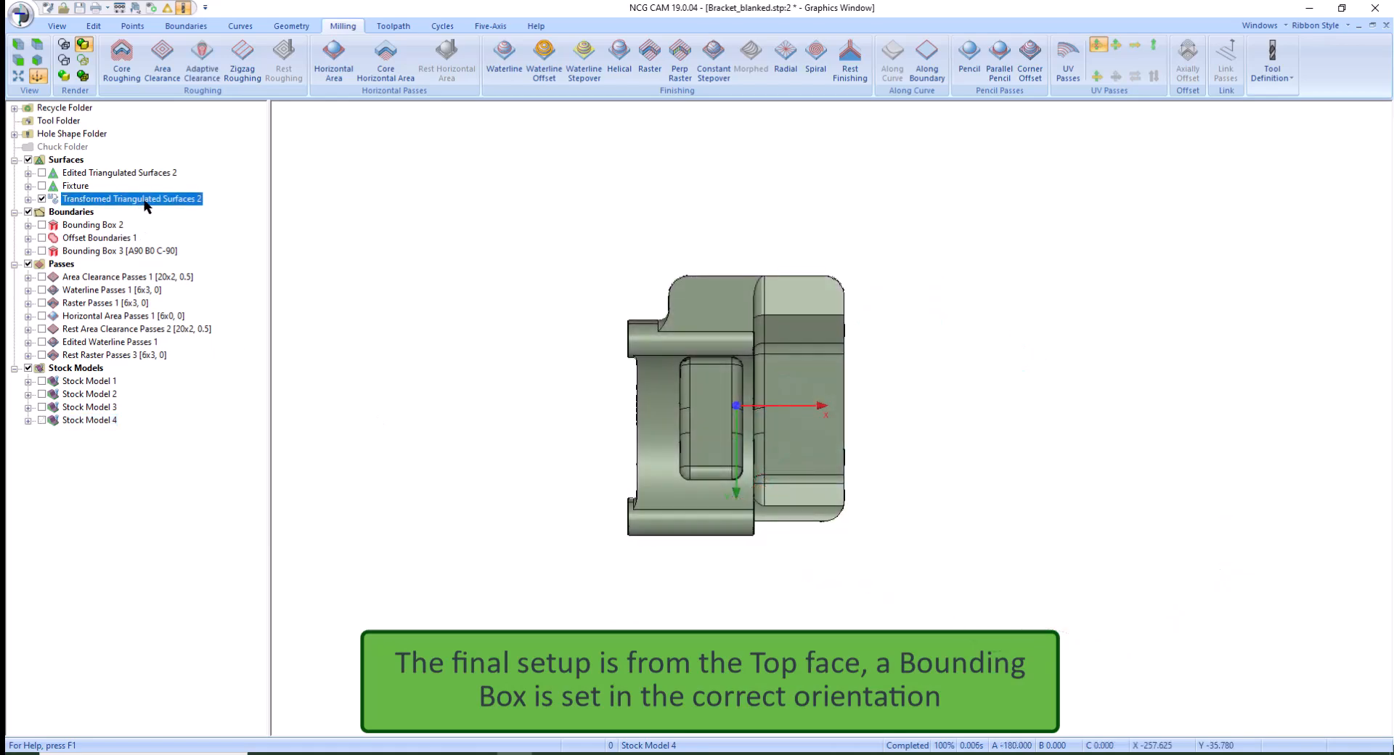
Create a bounding box around the transformed surfaces using the current view rotation (A -180, C 0) with an offset of 11
right_click(177, 201)
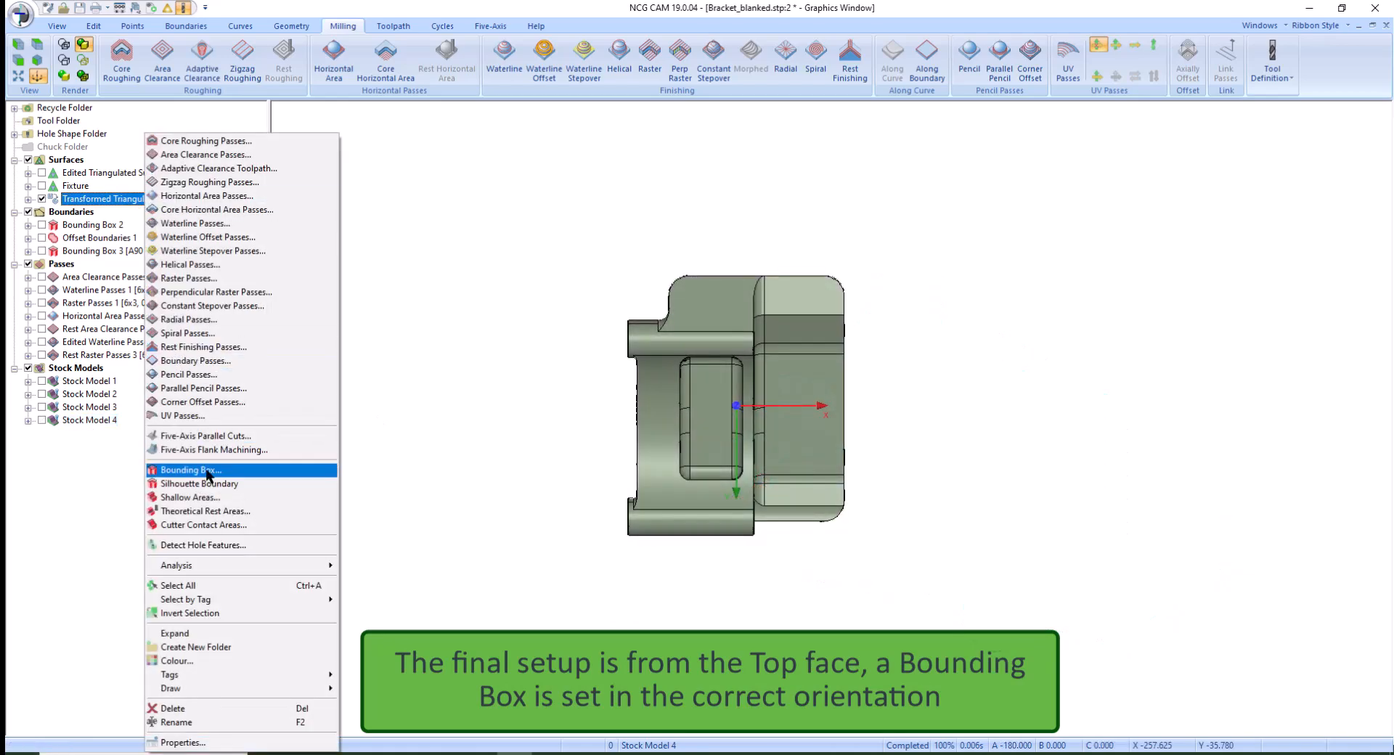
left_click(207, 471)
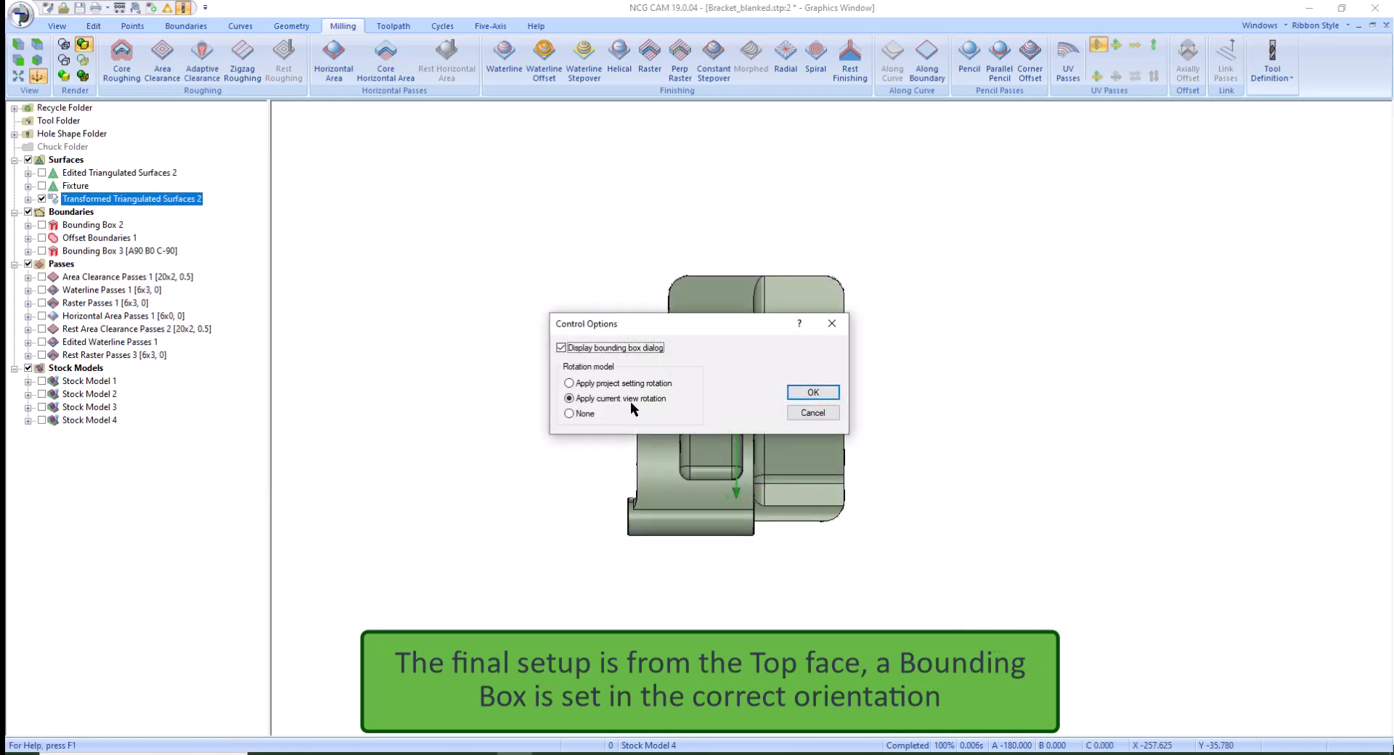
left_click(813, 393)
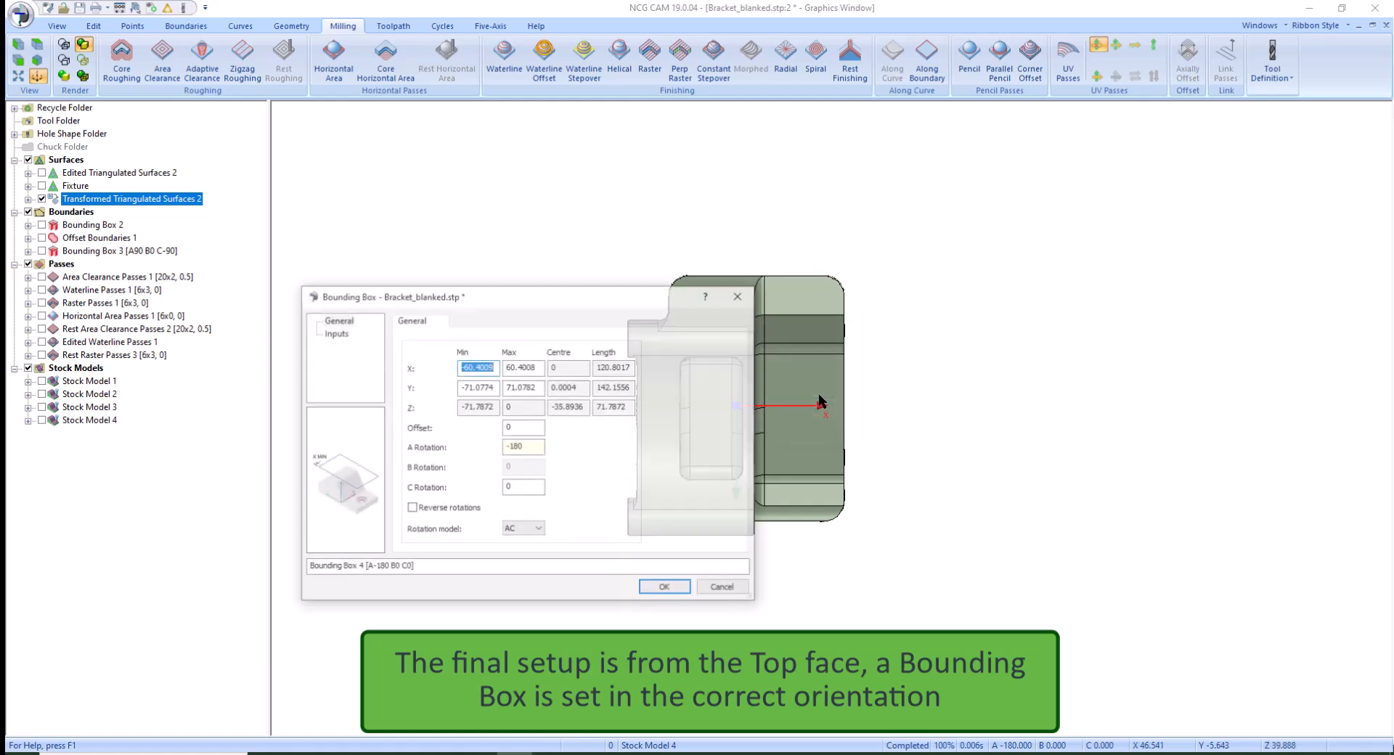
double_click(517, 428)
type("11")
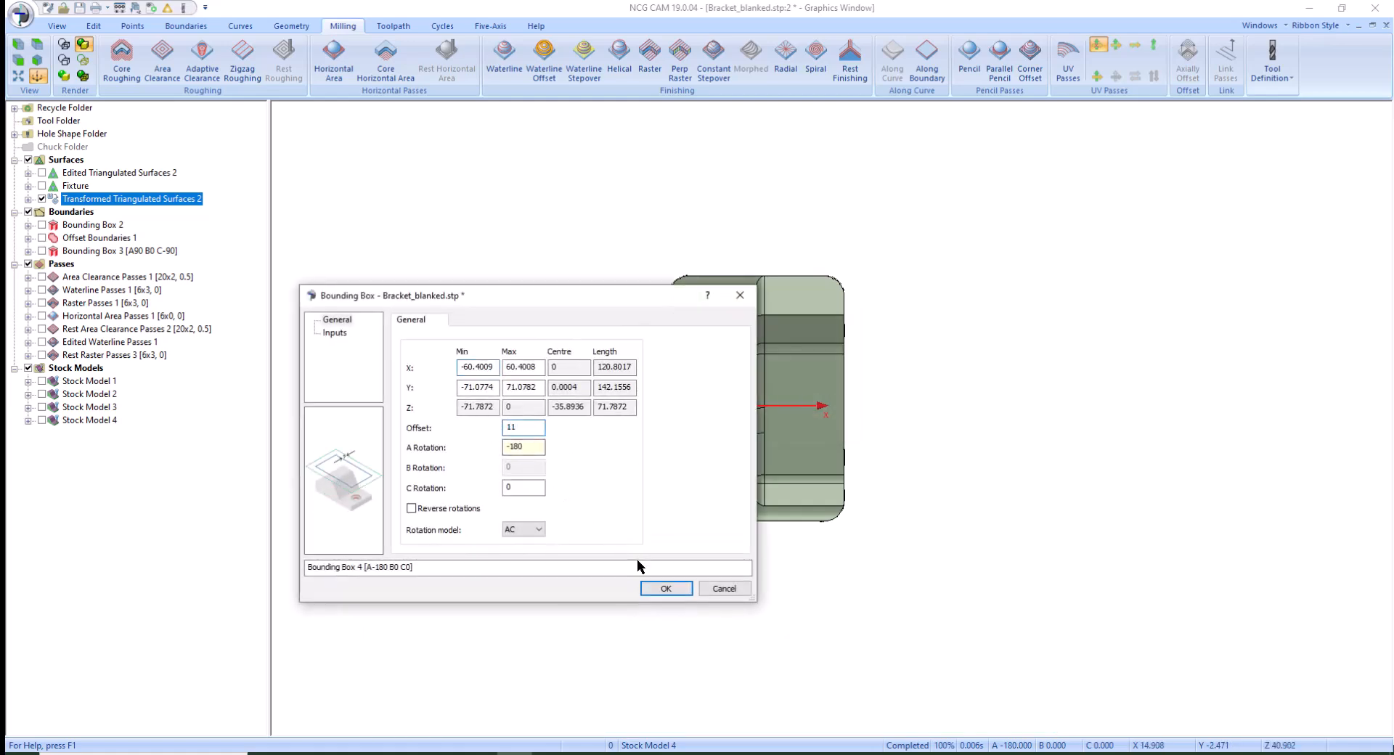
left_click(663, 588)
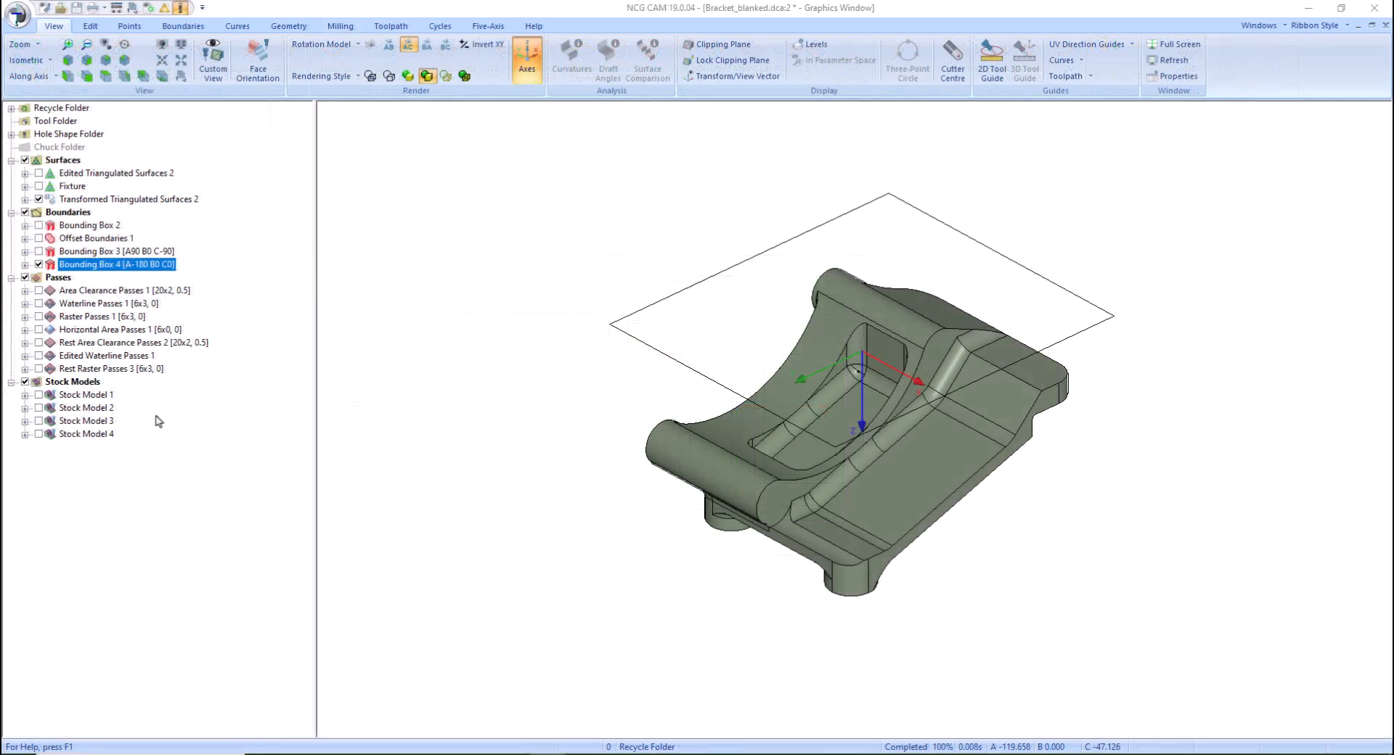
Set up area clearance passes on the transformed surfaces with Bounding Box 4 and Stock Model 4, using the recent Toroidal[20x2 70, 0.5] + BT40 ER22 x42 tool
left_click(103, 200, "ctrl")
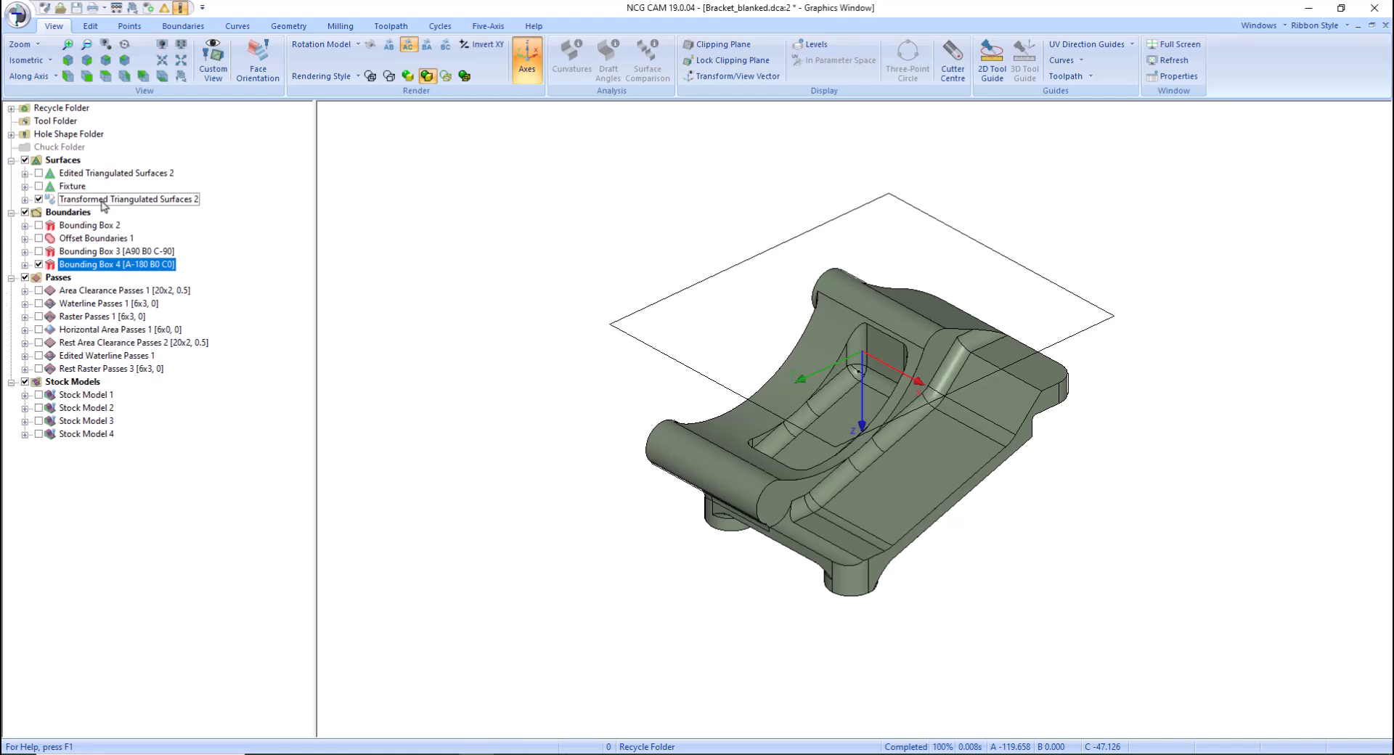
left_click(71, 436, "ctrl")
left_click(339, 26)
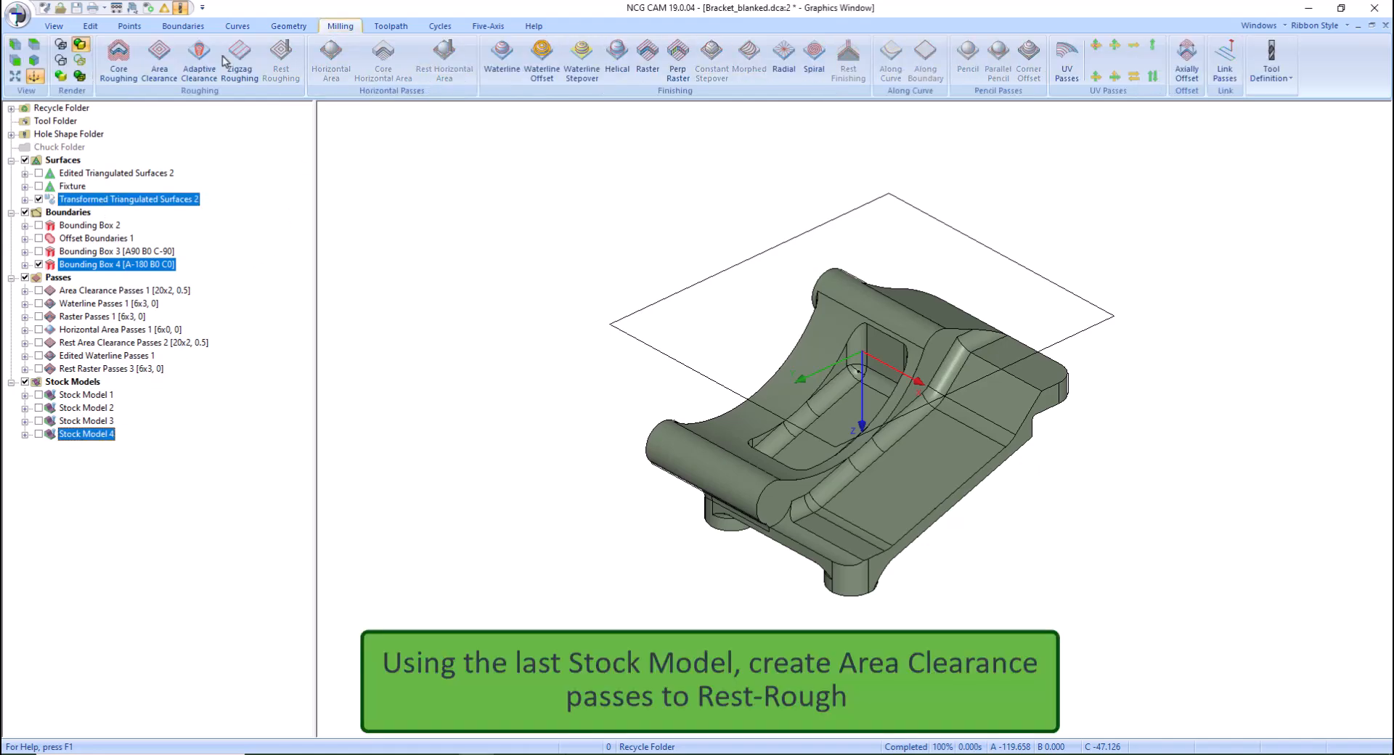
left_click(159, 54)
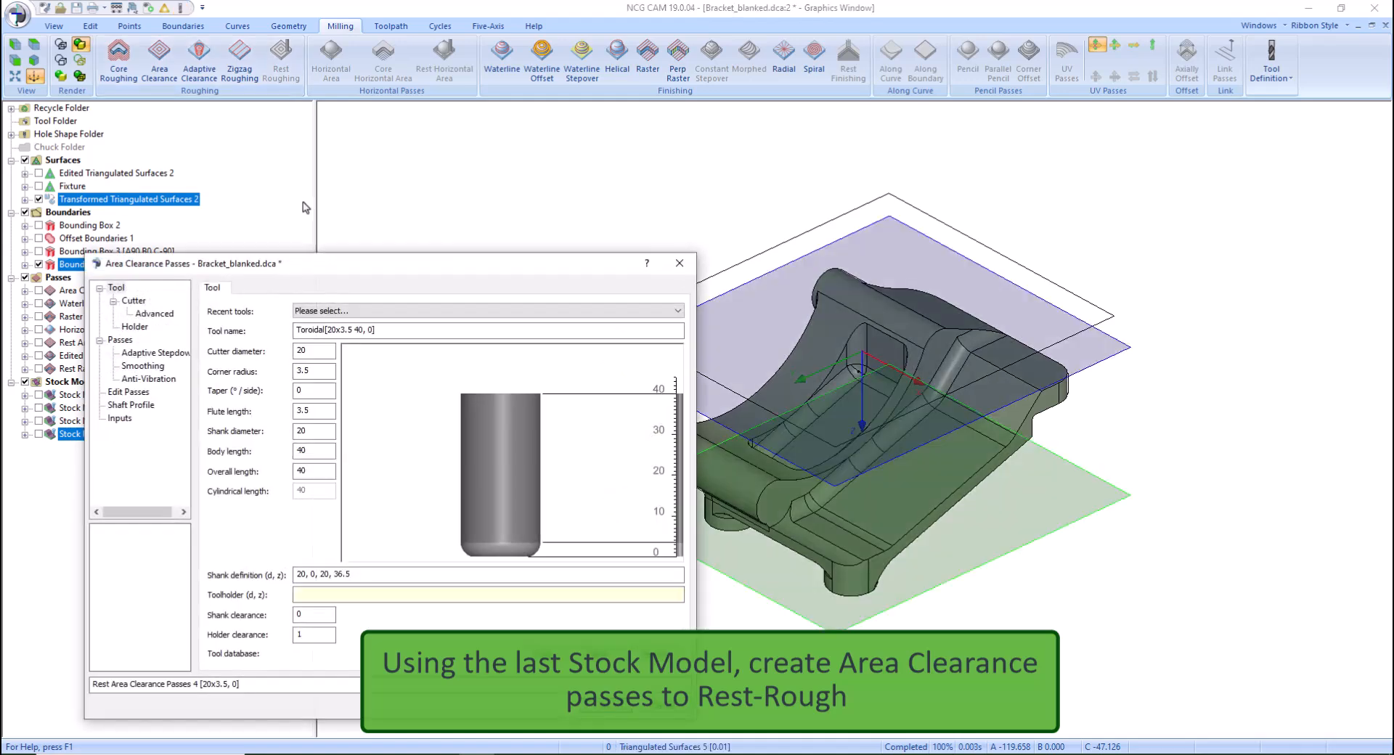
left_click(359, 310)
left_click(340, 348)
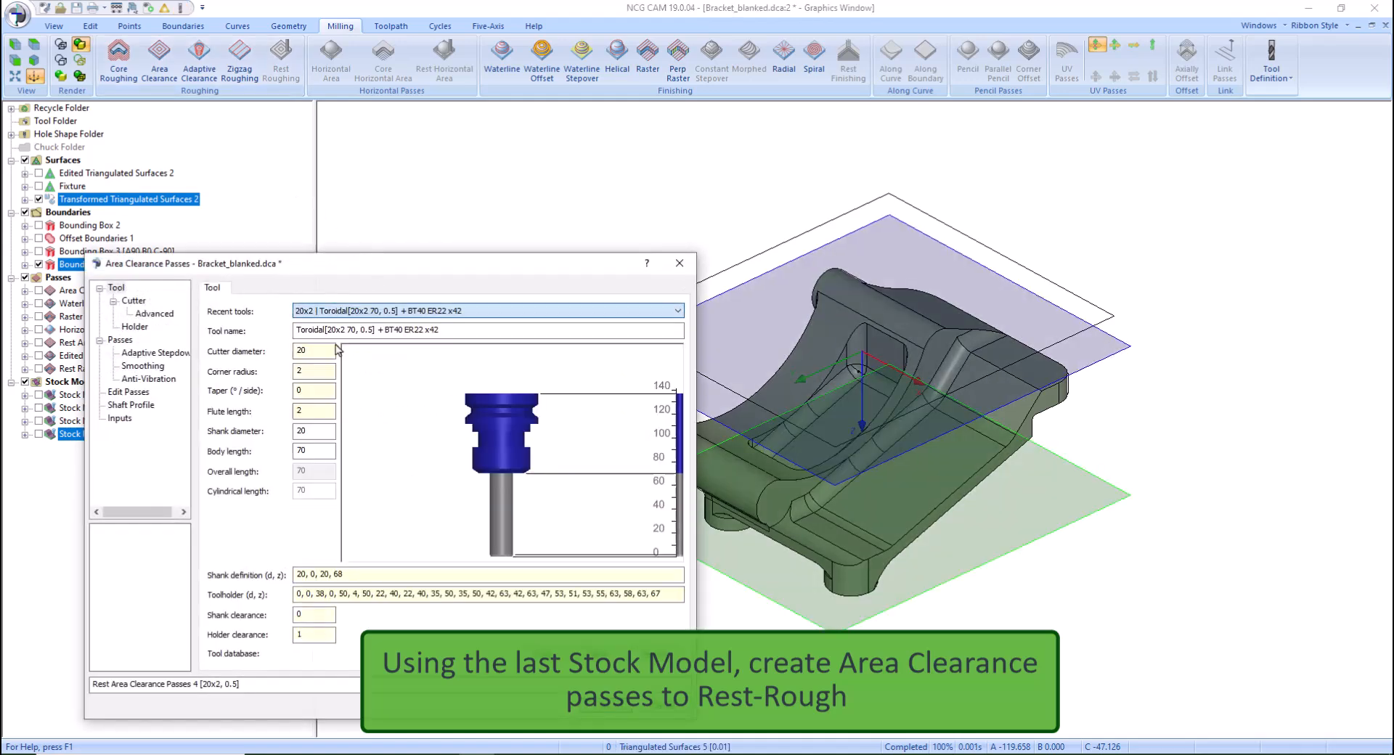
Generate the rest area clearance passes with stepdown 1, adaptive stepdown enabled and minimum Z -60
left_click(120, 340)
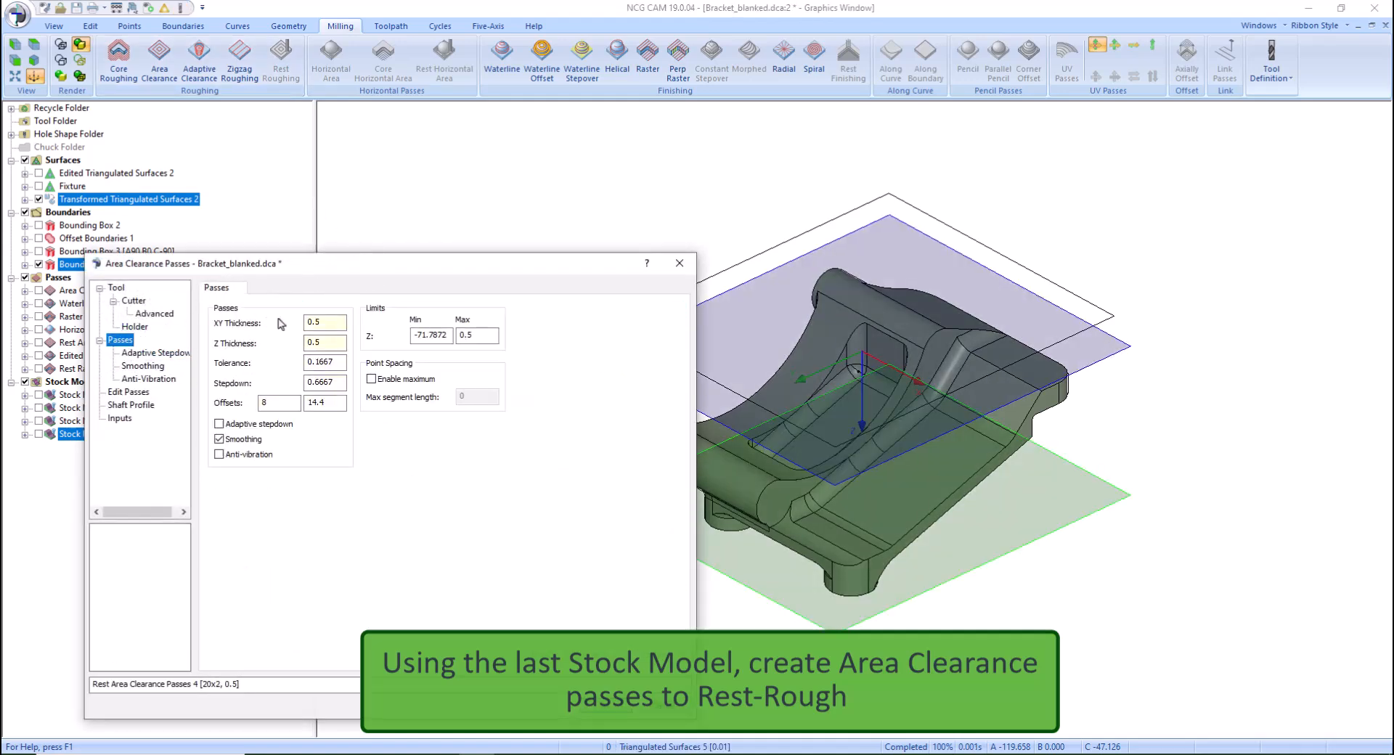
double_click(323, 382)
type("1")
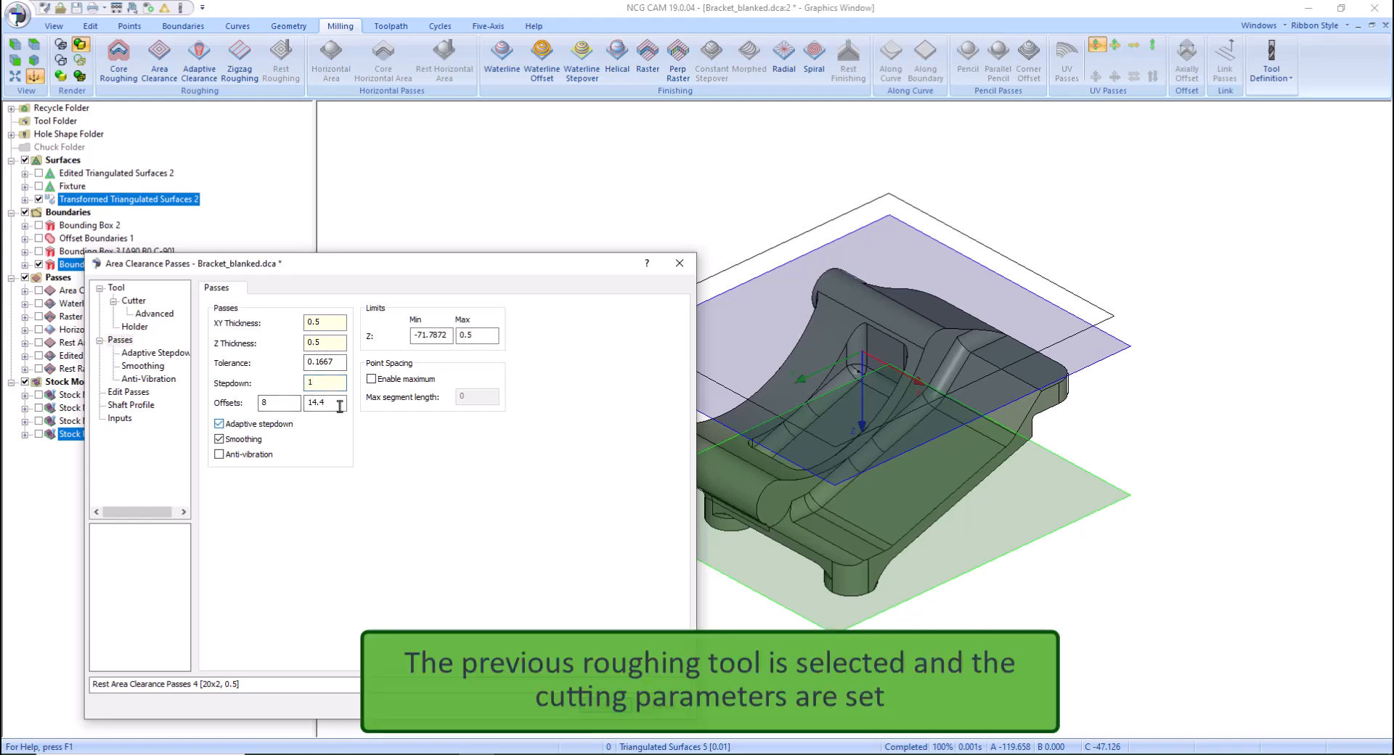
left_click_drag(445, 335, 396, 341)
type("-60")
left_click(605, 705)
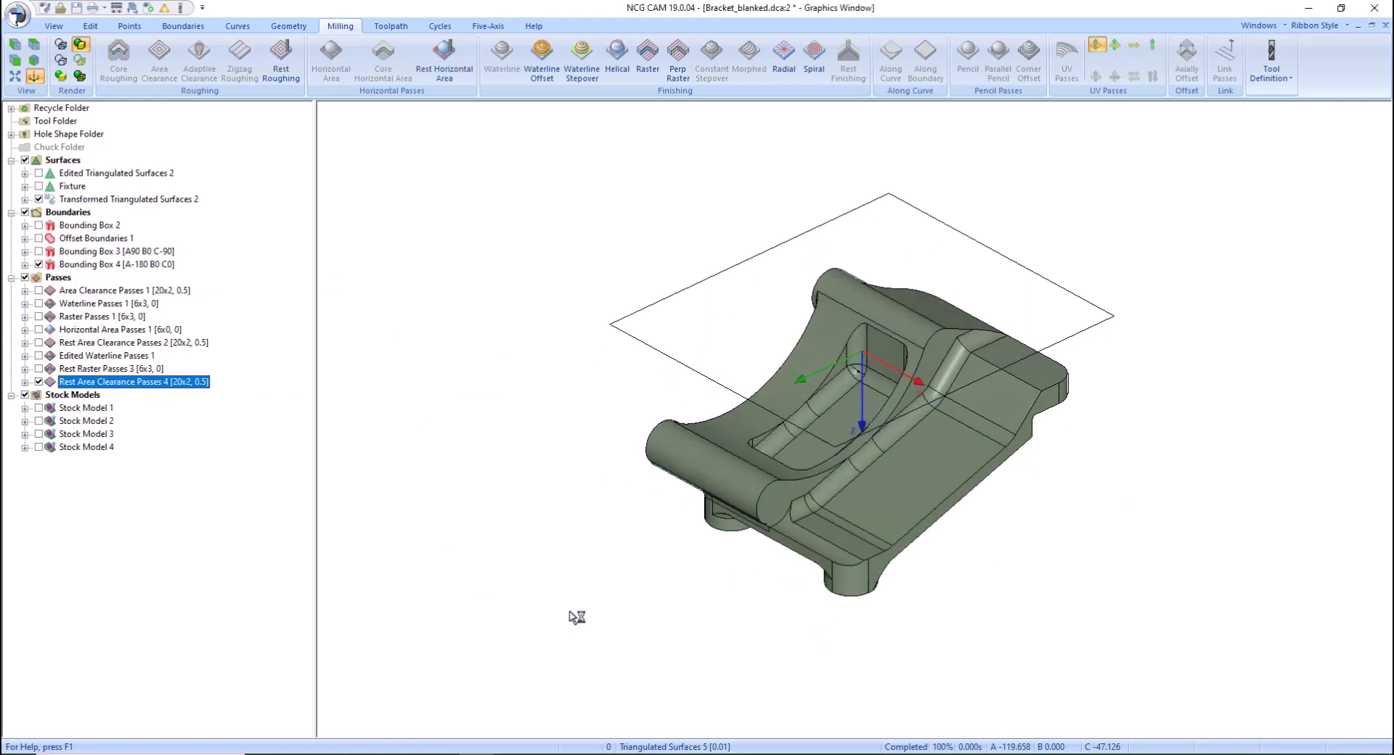
Delete the unwanted rest area clearance passes above the bracket's low flange in the side view along X
middle_click_drag(1024, 582, 1148, 544)
key("x")
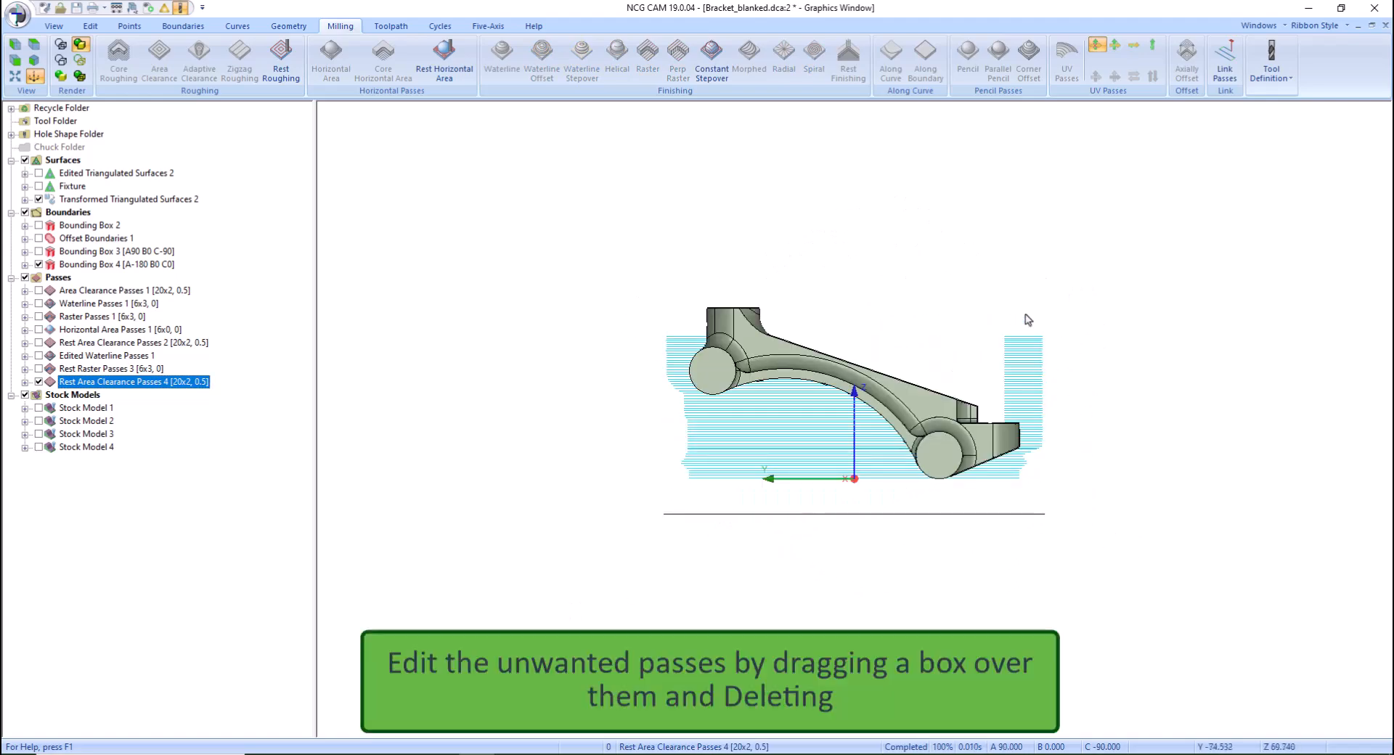
left_click_drag(986, 313, 1086, 426)
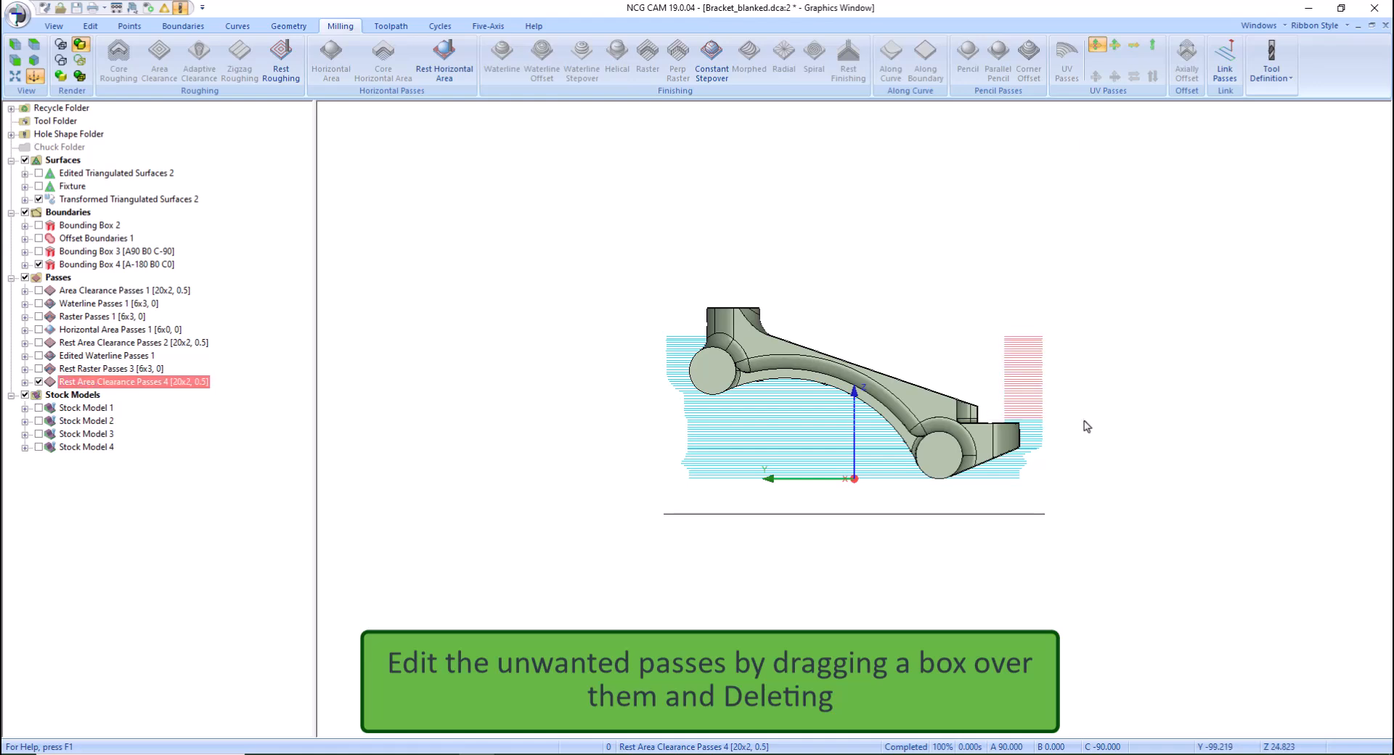
right_click(1087, 426)
left_click(1111, 376)
middle_click_drag(1029, 565, 791, 328)
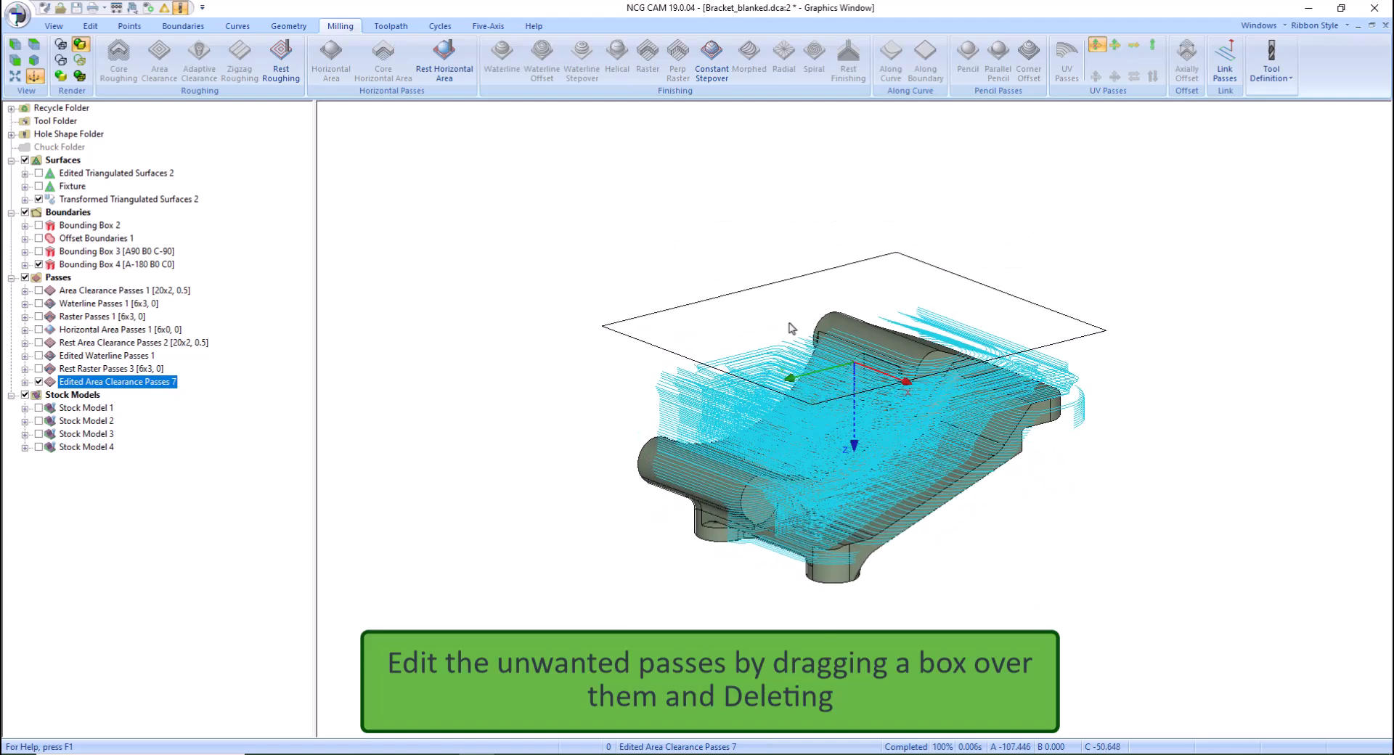
Create a stock model from Edited Area Clearance Passes 7, Stock Model 4 and Bounding Box 2 with resolution 0.2 and maximum Z 72
left_click(85, 447, "ctrl")
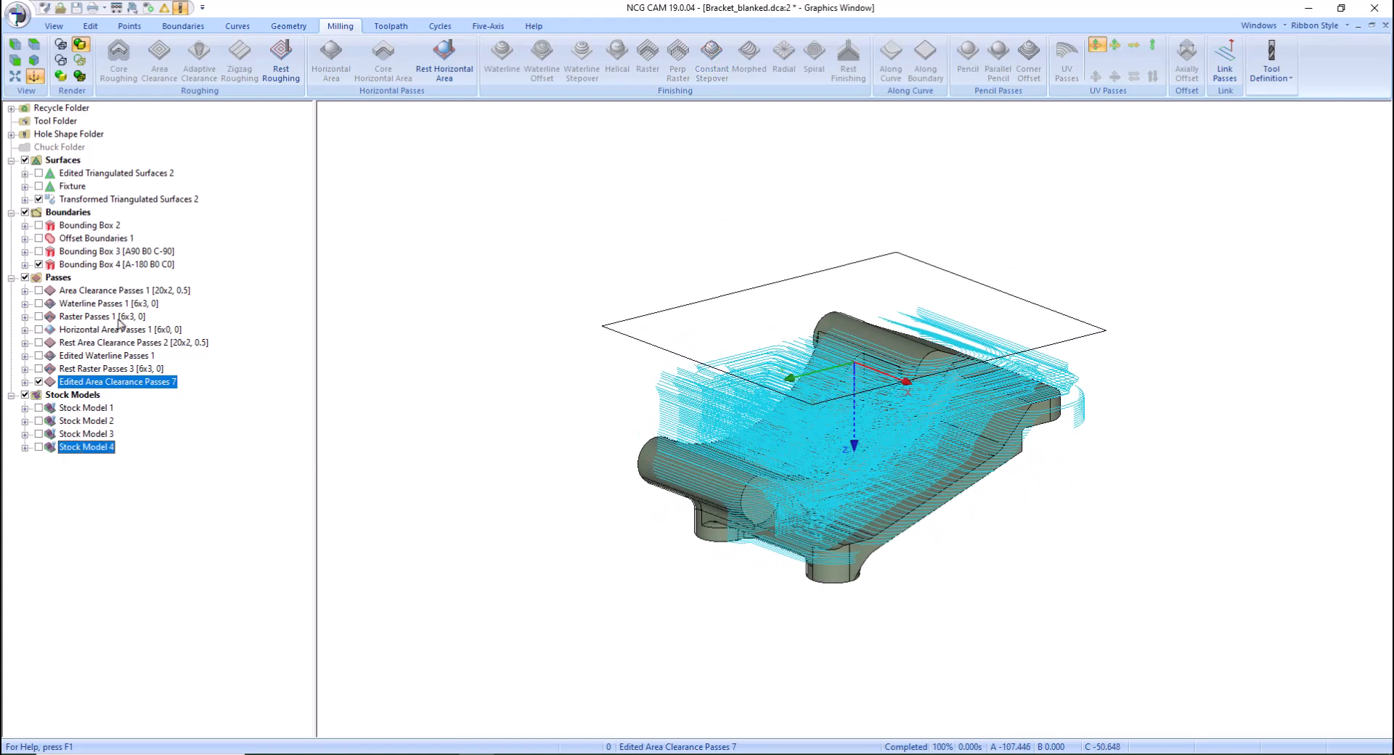
left_click(87, 225, "ctrl")
right_click(87, 227)
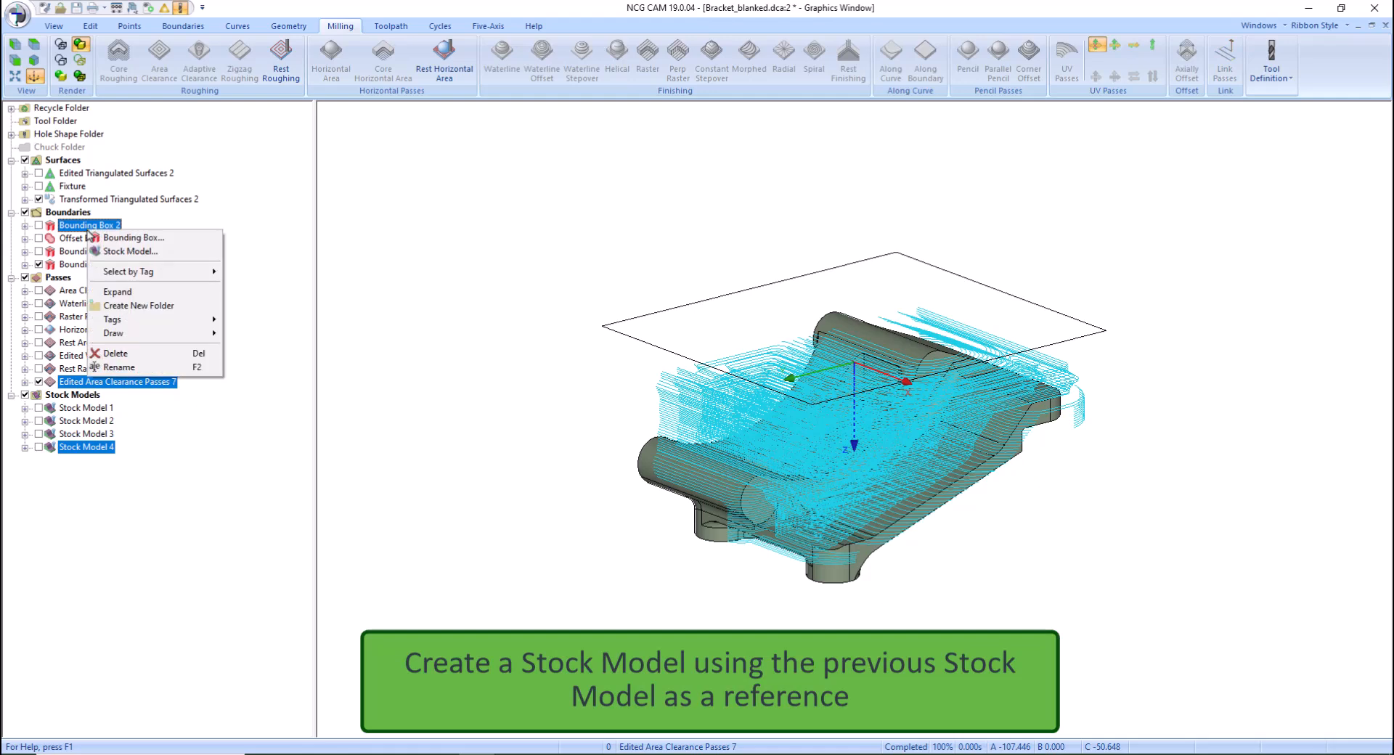
left_click(145, 253)
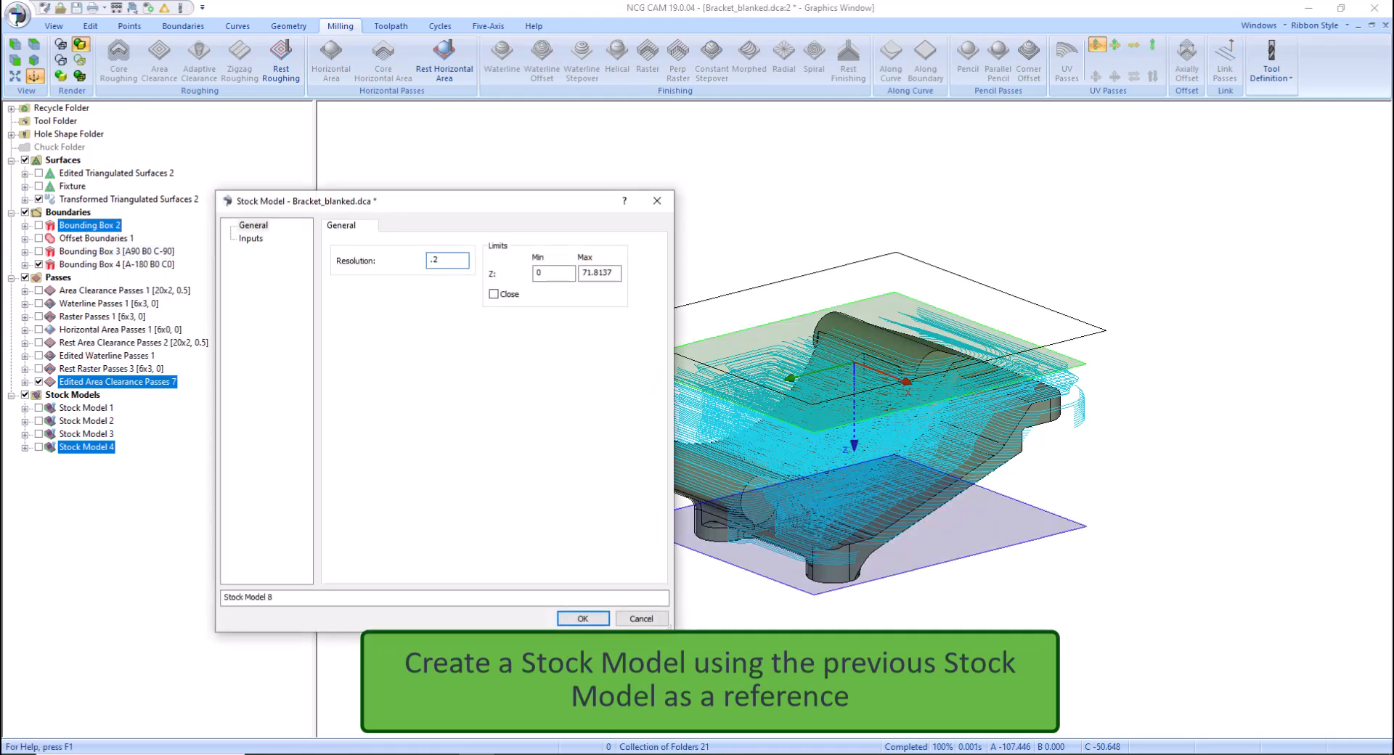
type(".2")
double_click(616, 272)
type("72")
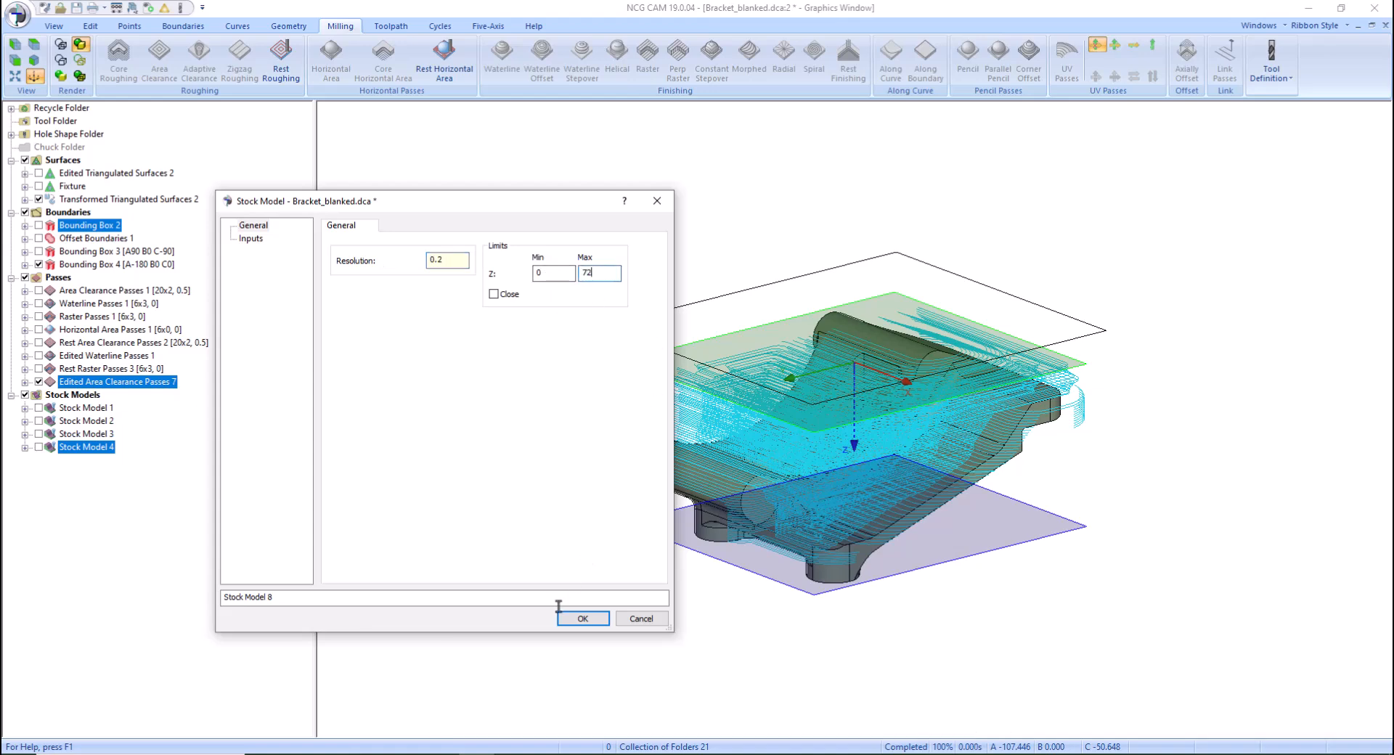
left_click(580, 618)
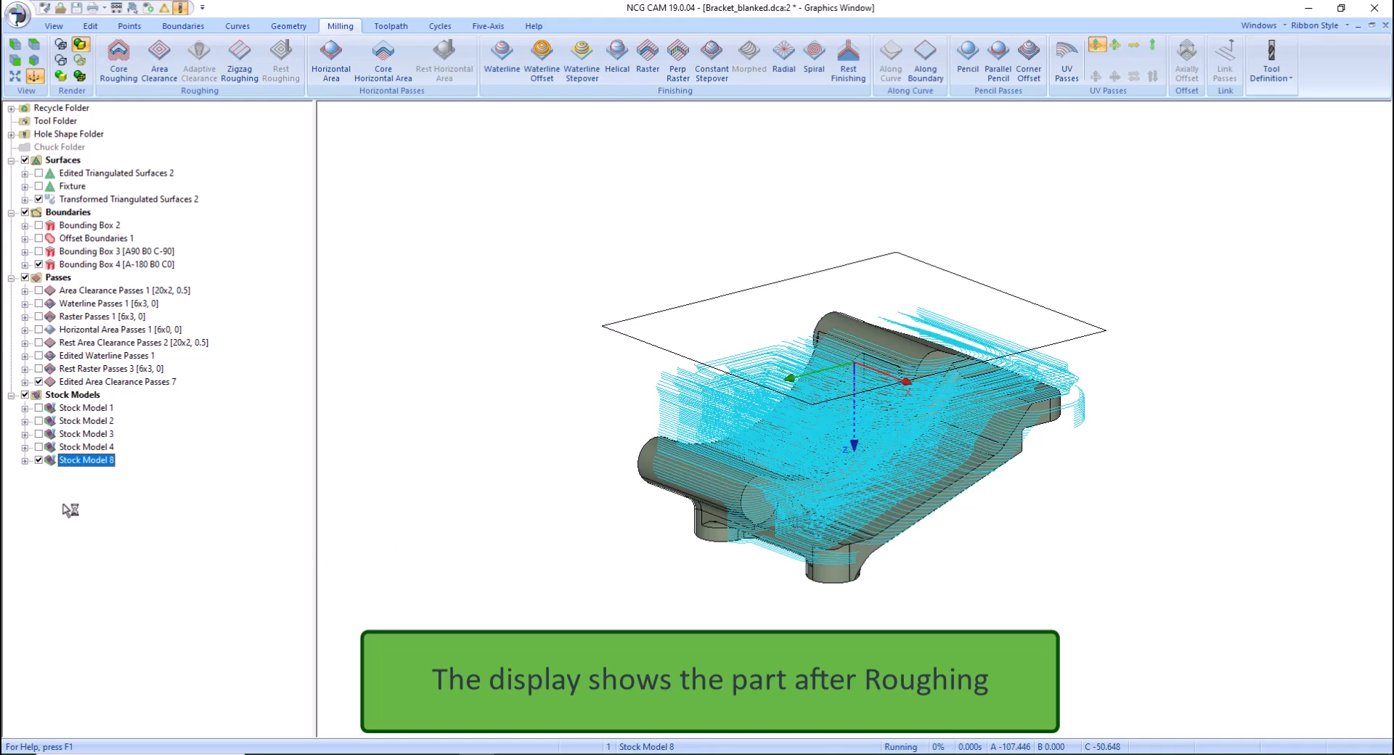
Hide the edited area clearance passes and the new stock model
left_click(39, 381)
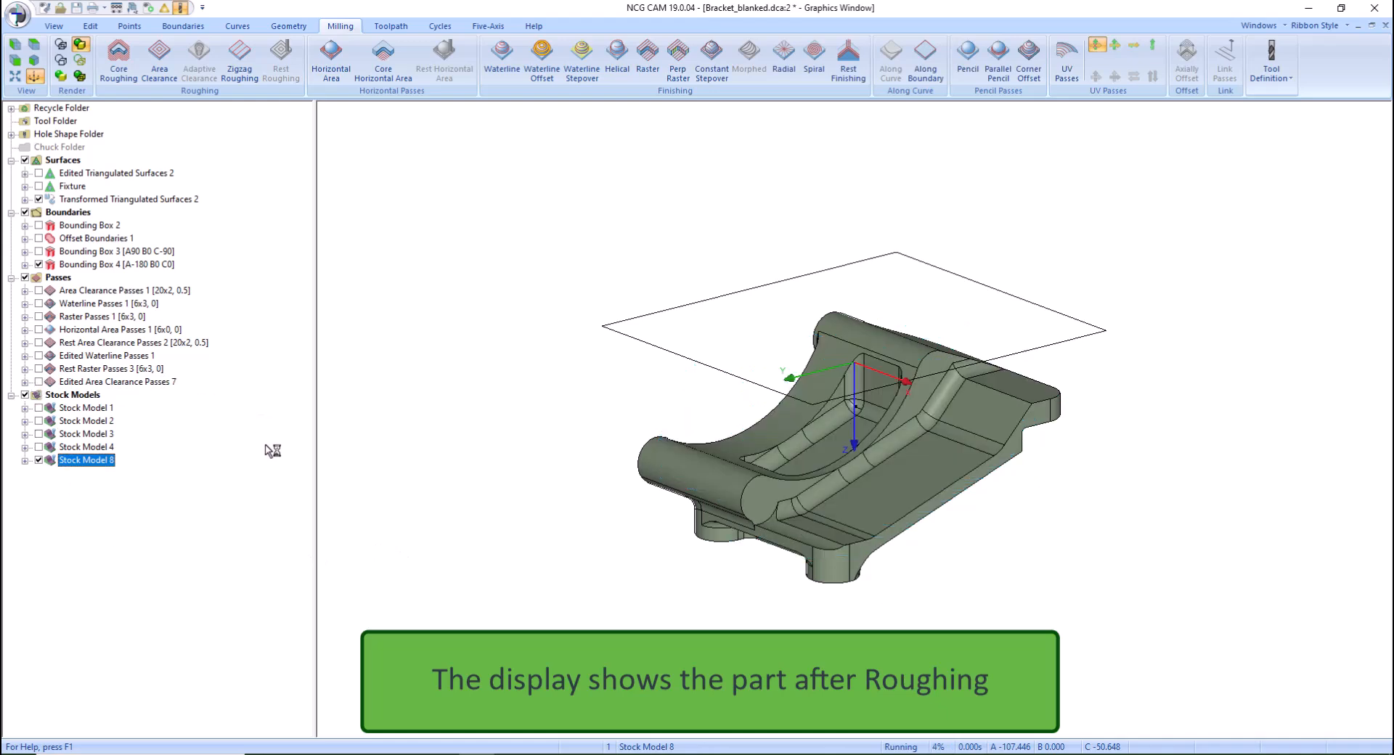
left_click(38, 460)
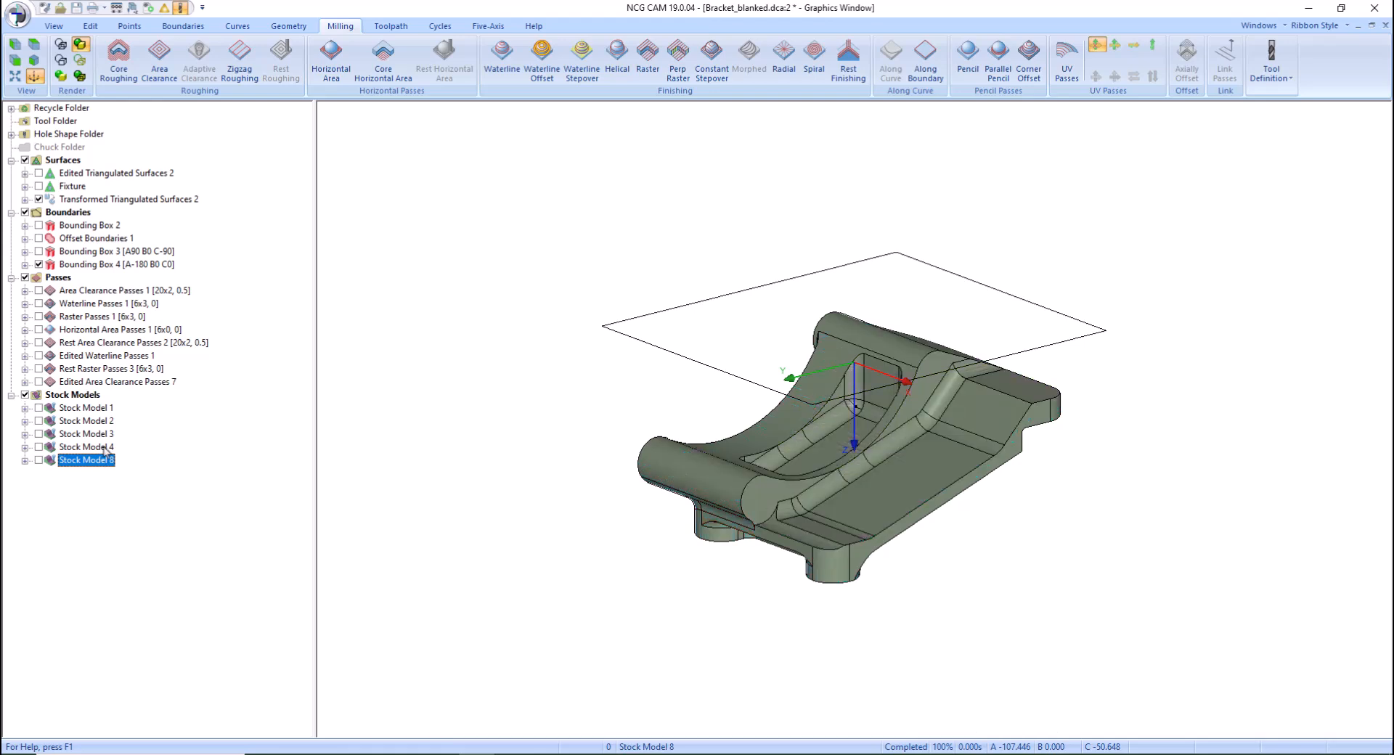
Create a silhouette boundary of Transformed Triangulated Surfaces 2 using the current view rotation, looking along Bounding Box 4's tool Z axis from top to bottom
left_click(92, 266)
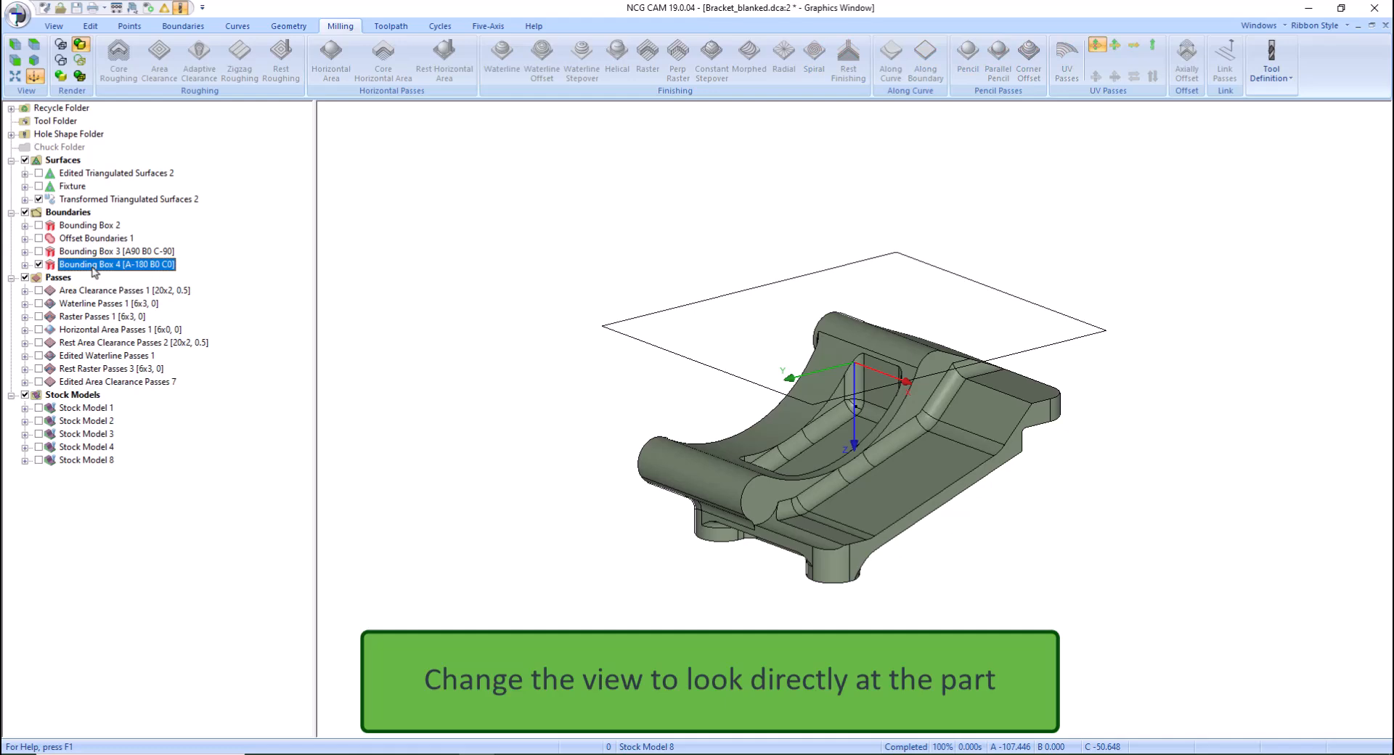
left_click(54, 26)
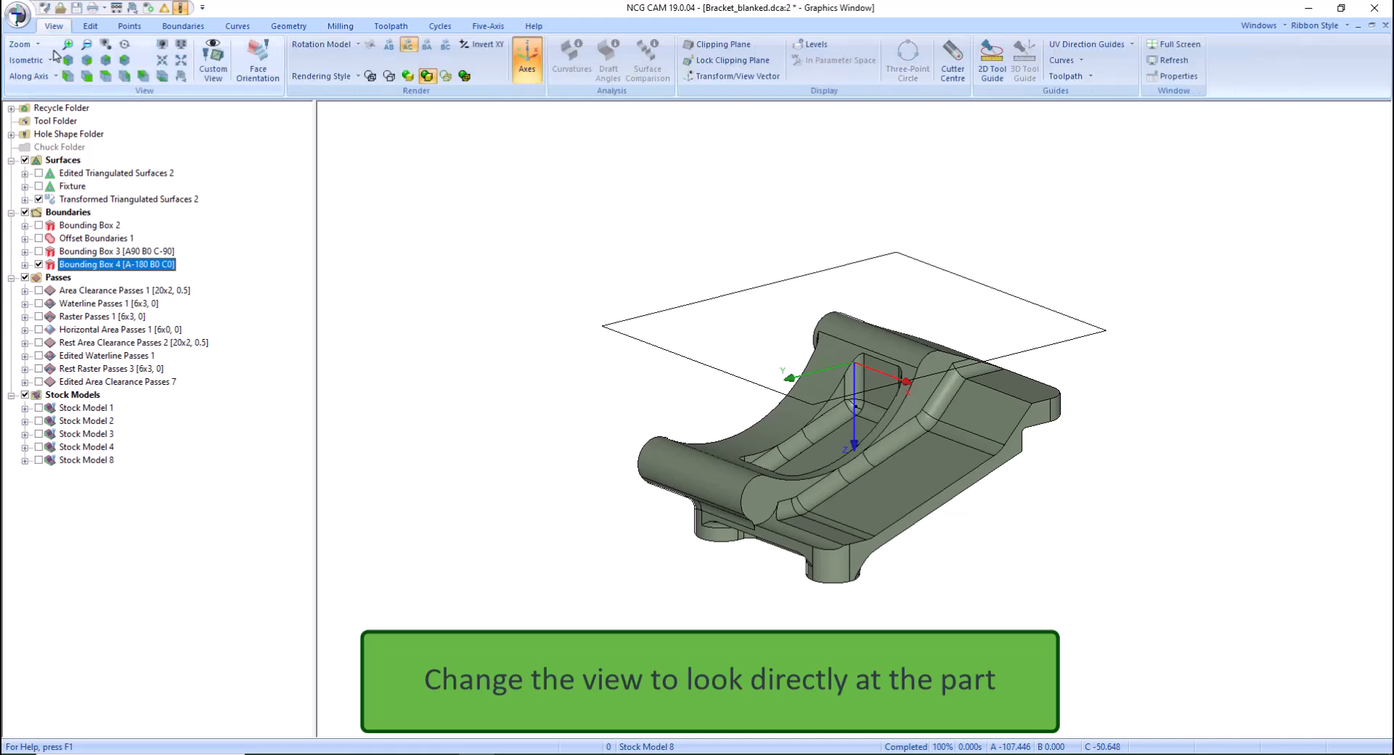
left_click(31, 76)
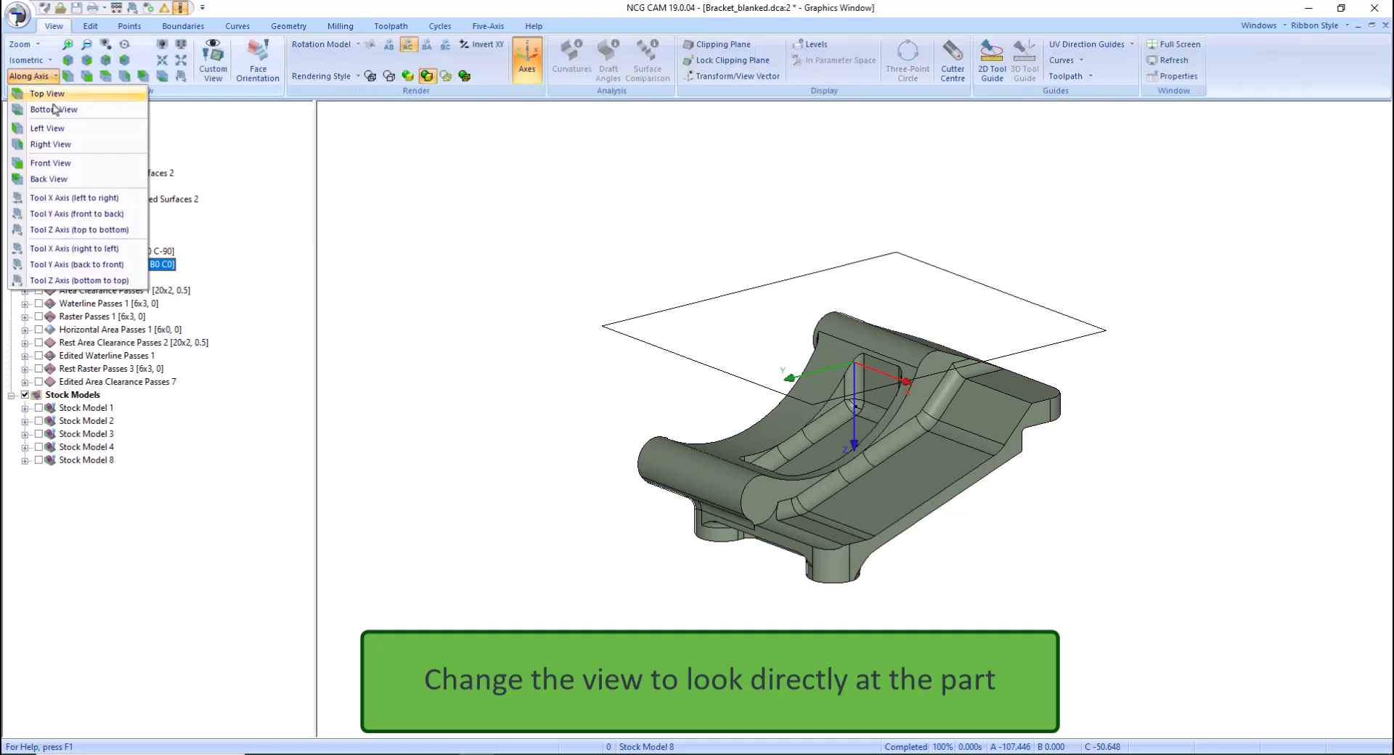
left_click(82, 233)
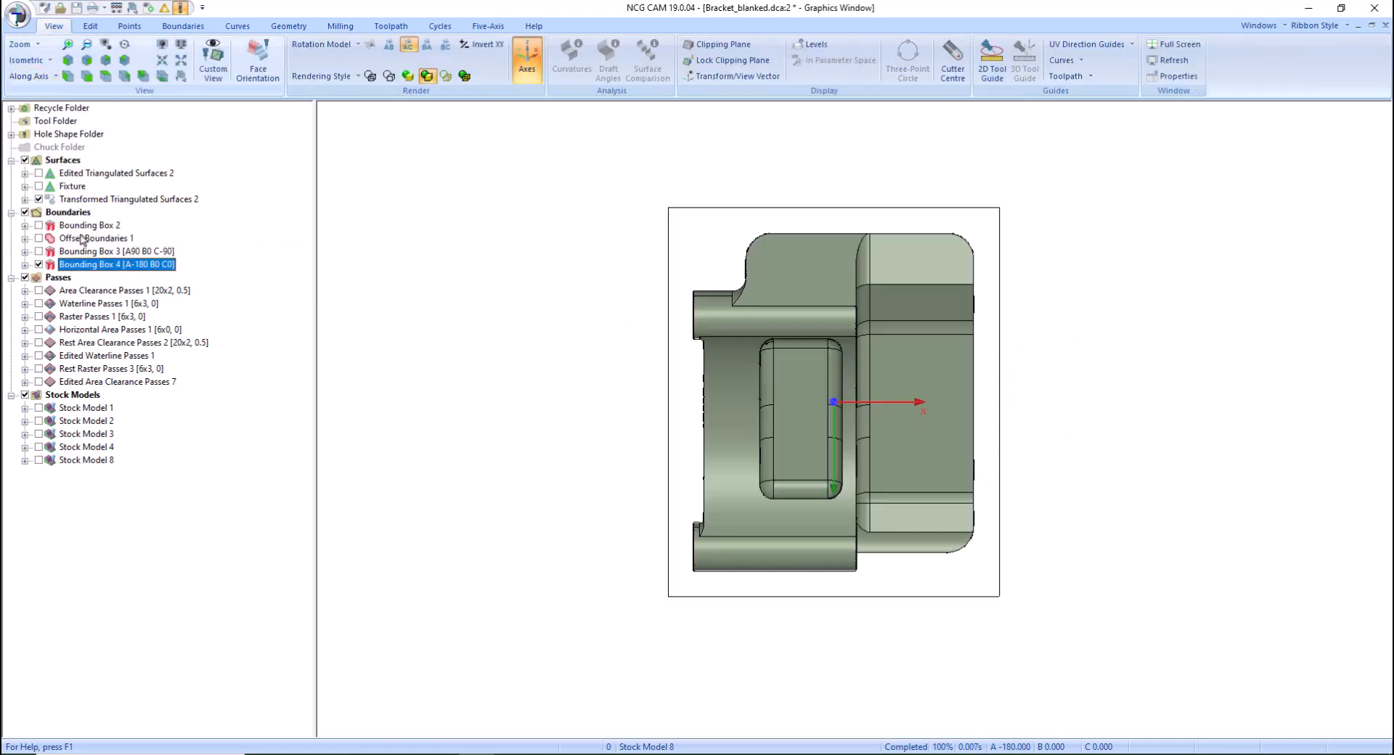
left_click(102, 200)
right_click(501, 423)
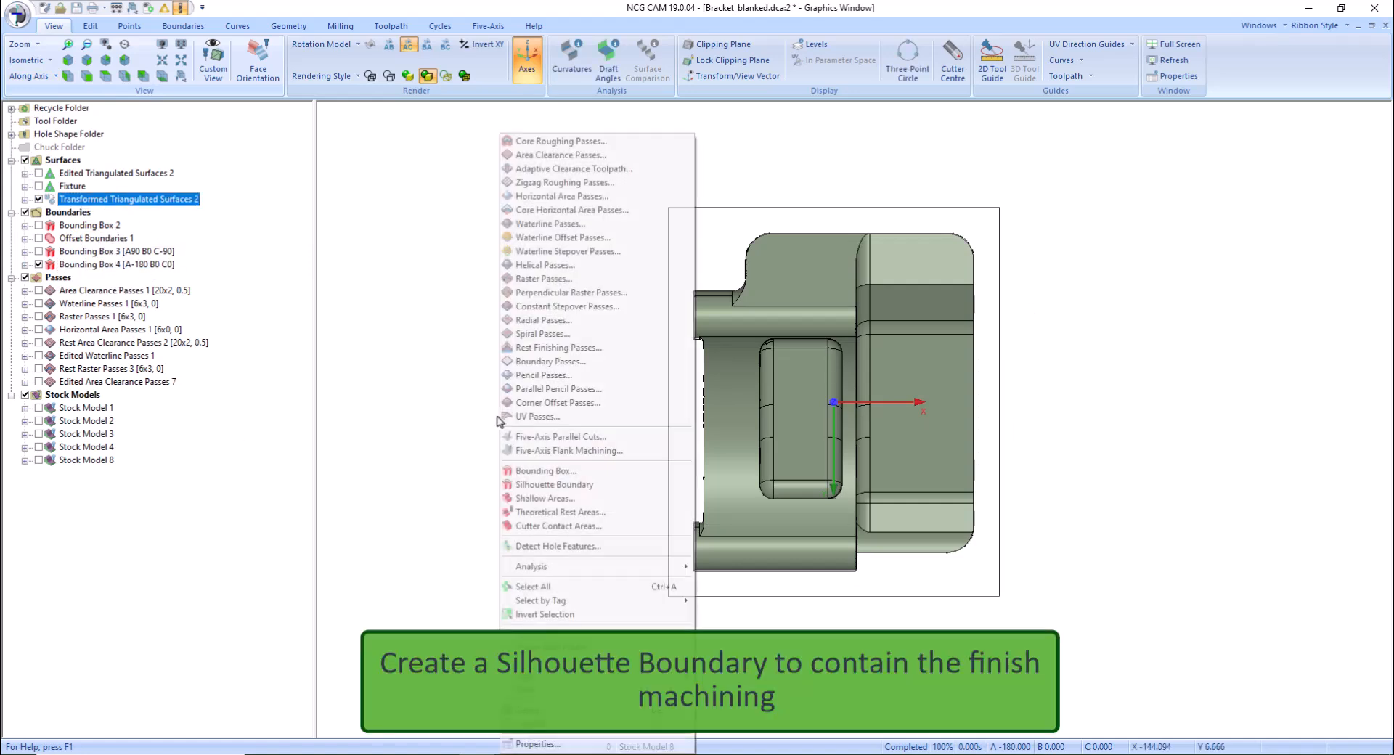
left_click(547, 485)
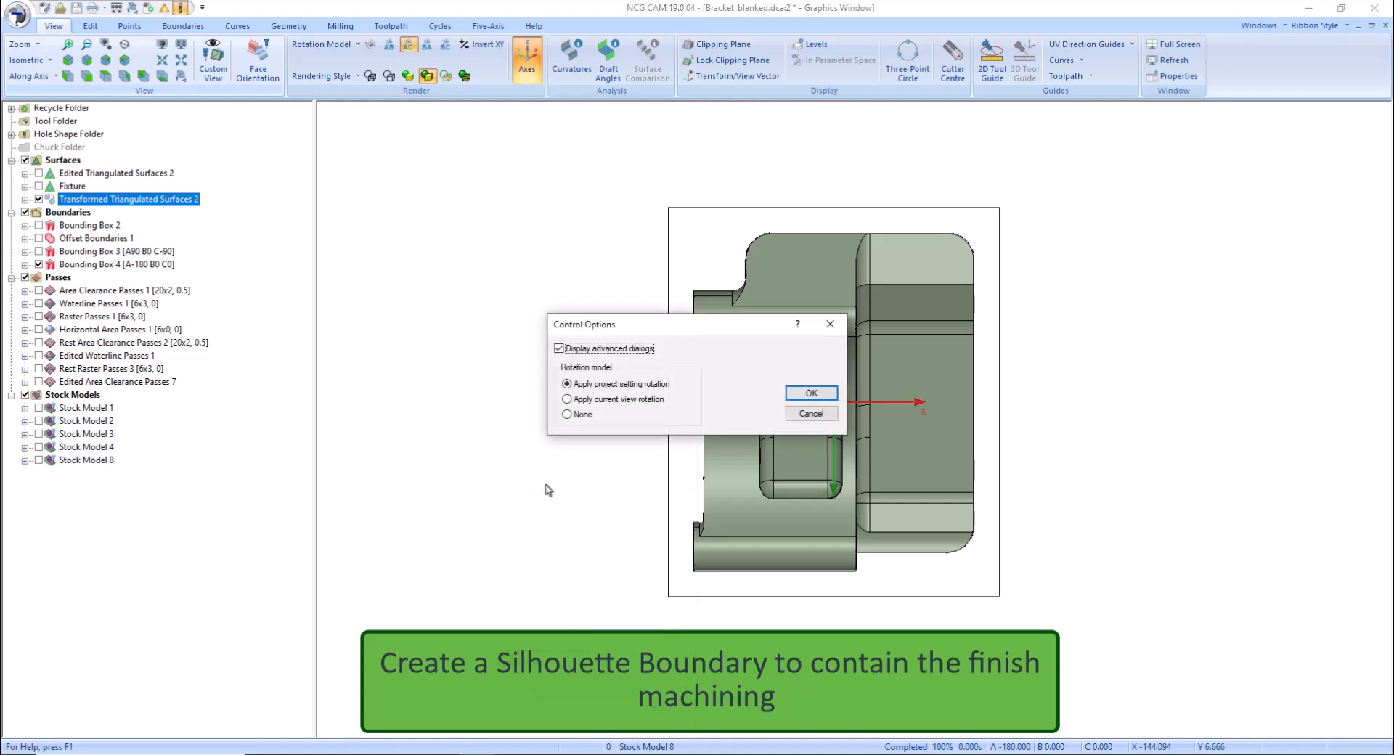
left_click(579, 400)
left_click(811, 393)
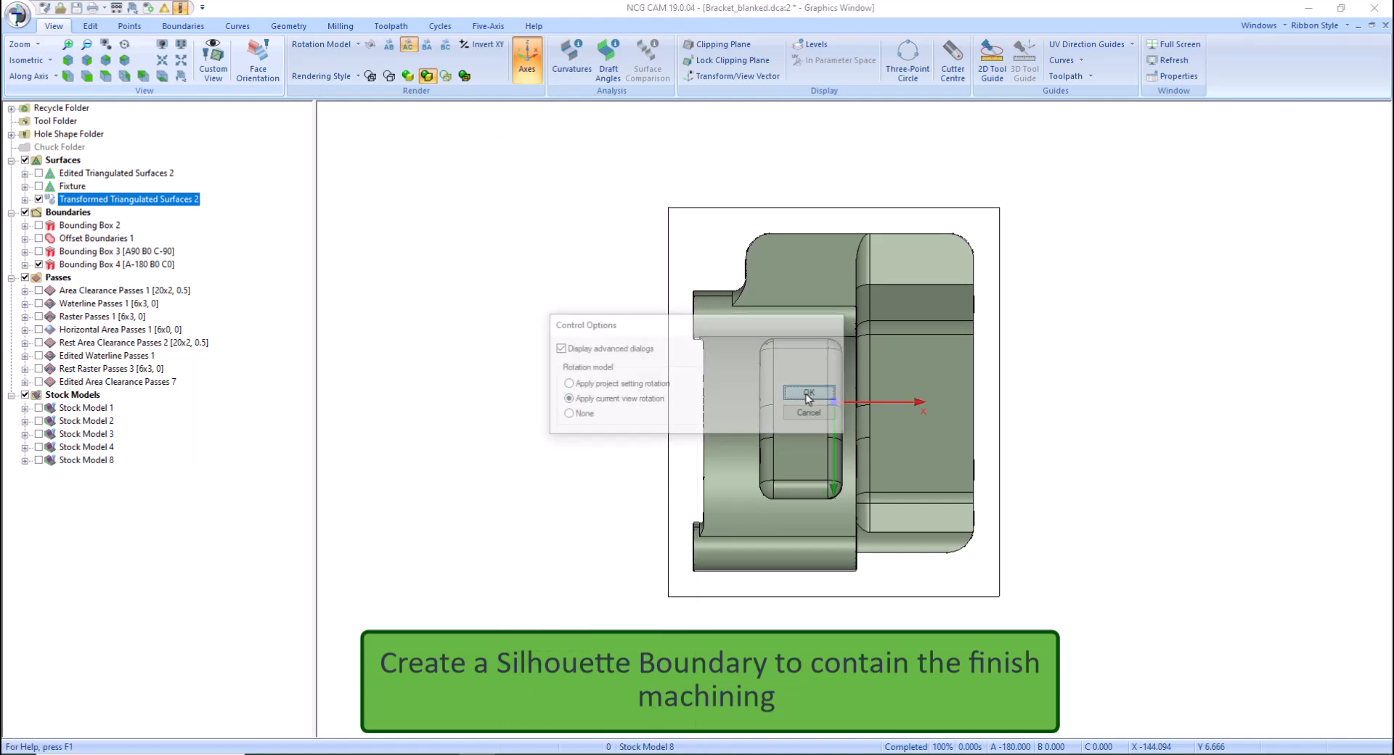
left_click(561, 481)
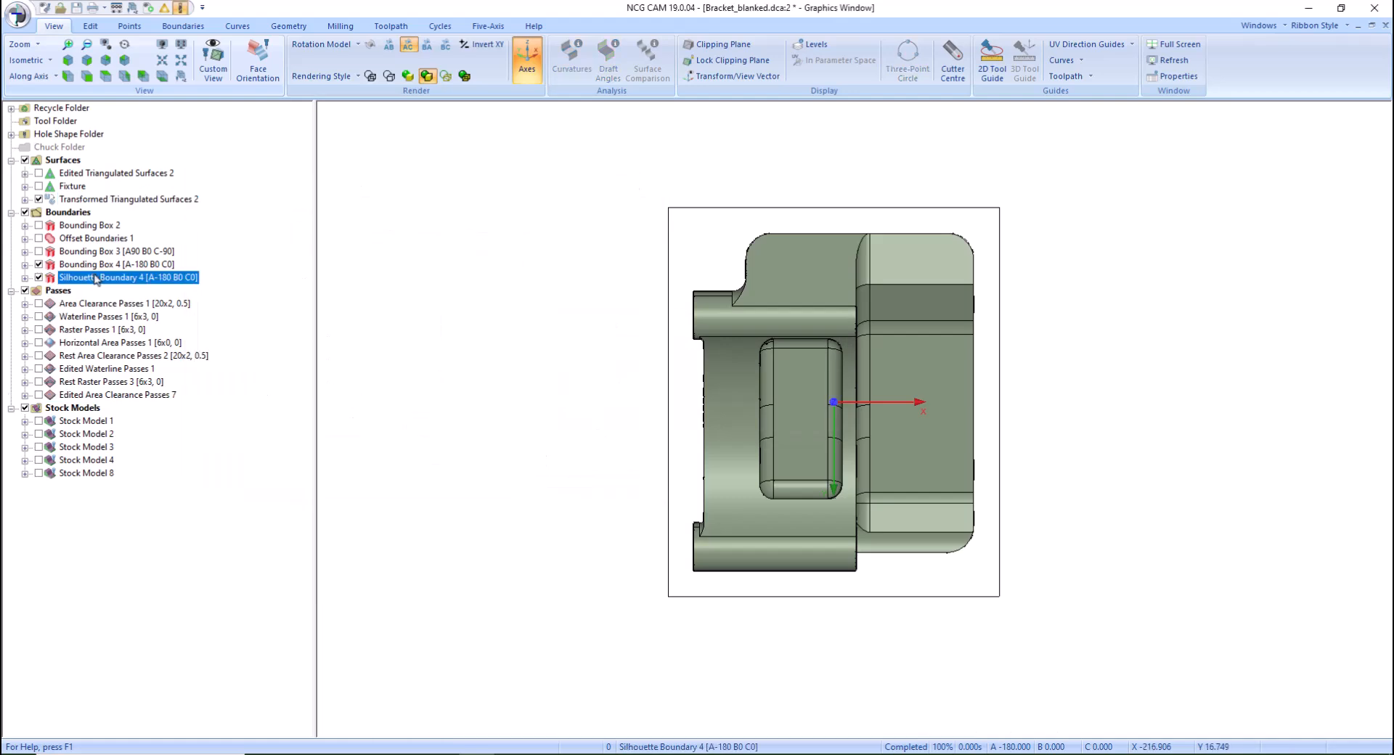
Offset the silhouette boundary outwards by a distance of 4 and hide Bounding Box 4
right_click(97, 280)
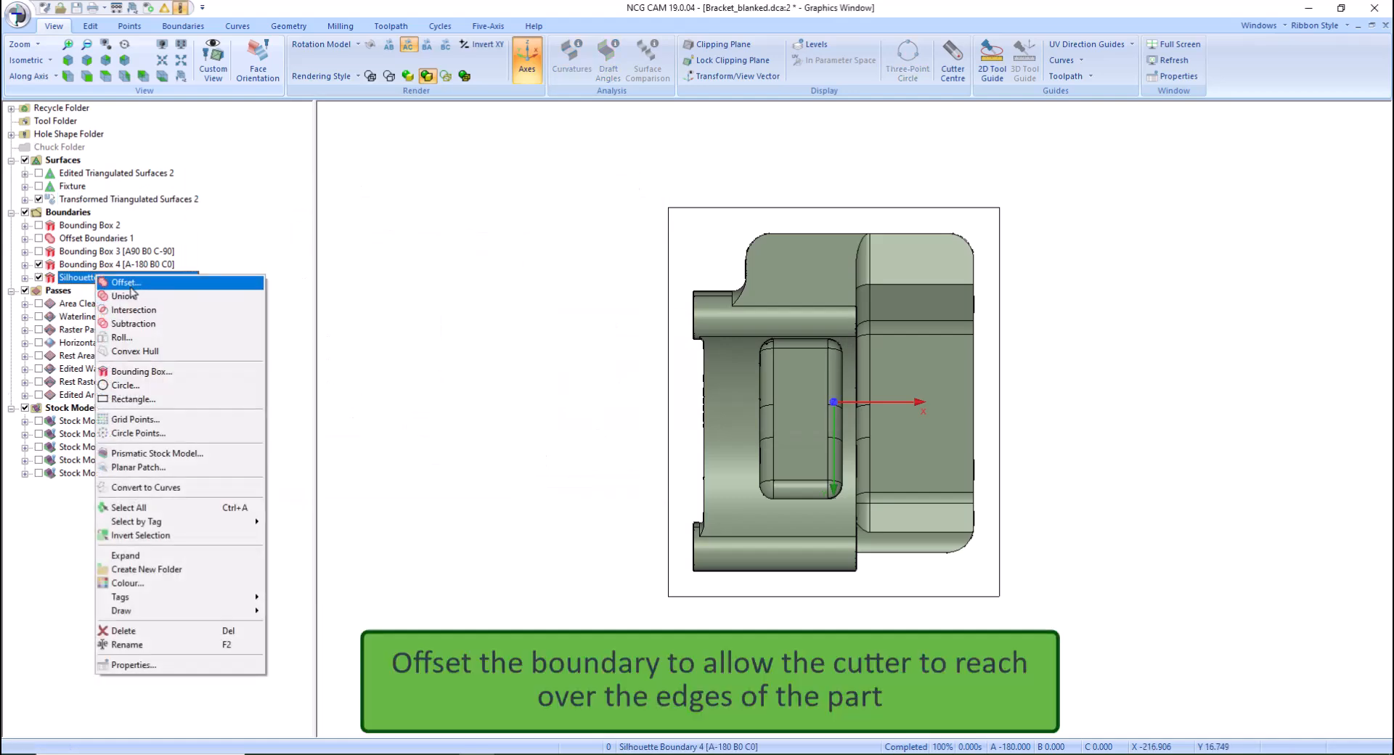
left_click(134, 289)
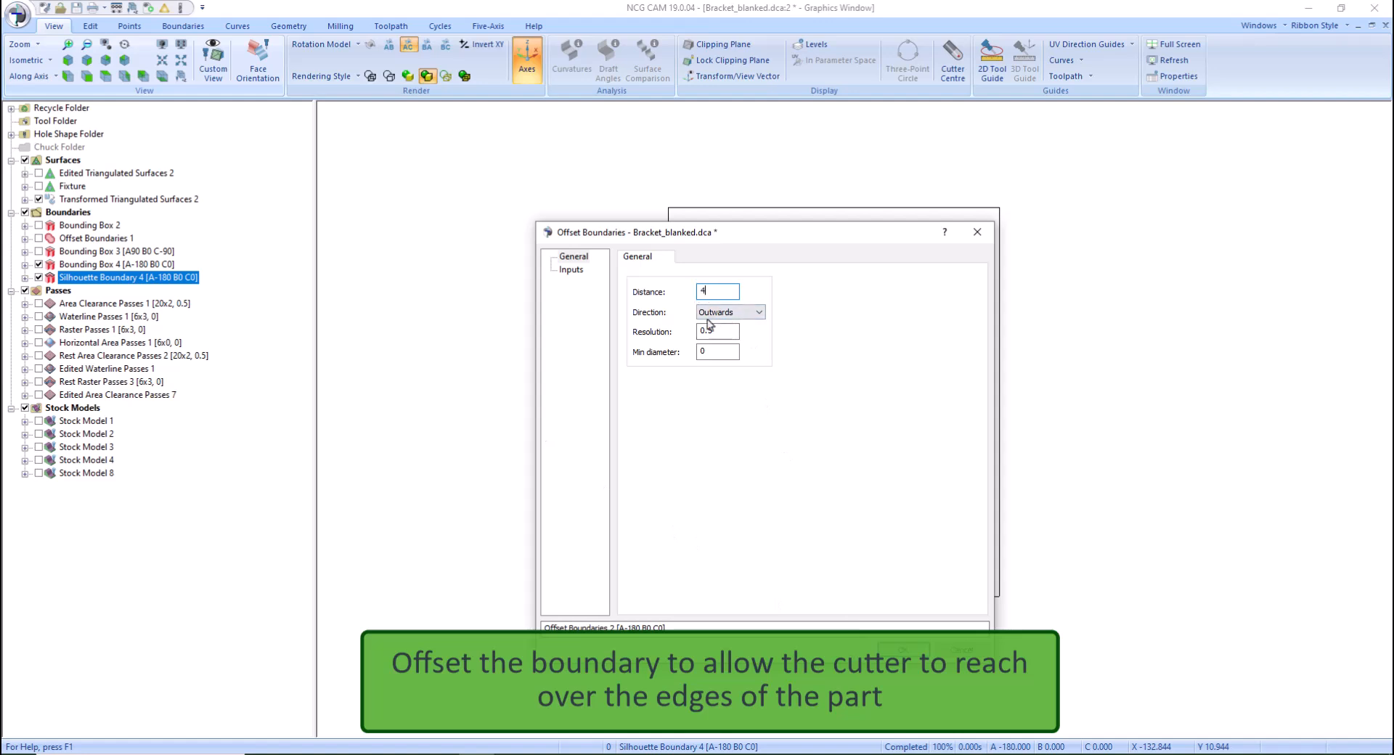
left_click(902, 649)
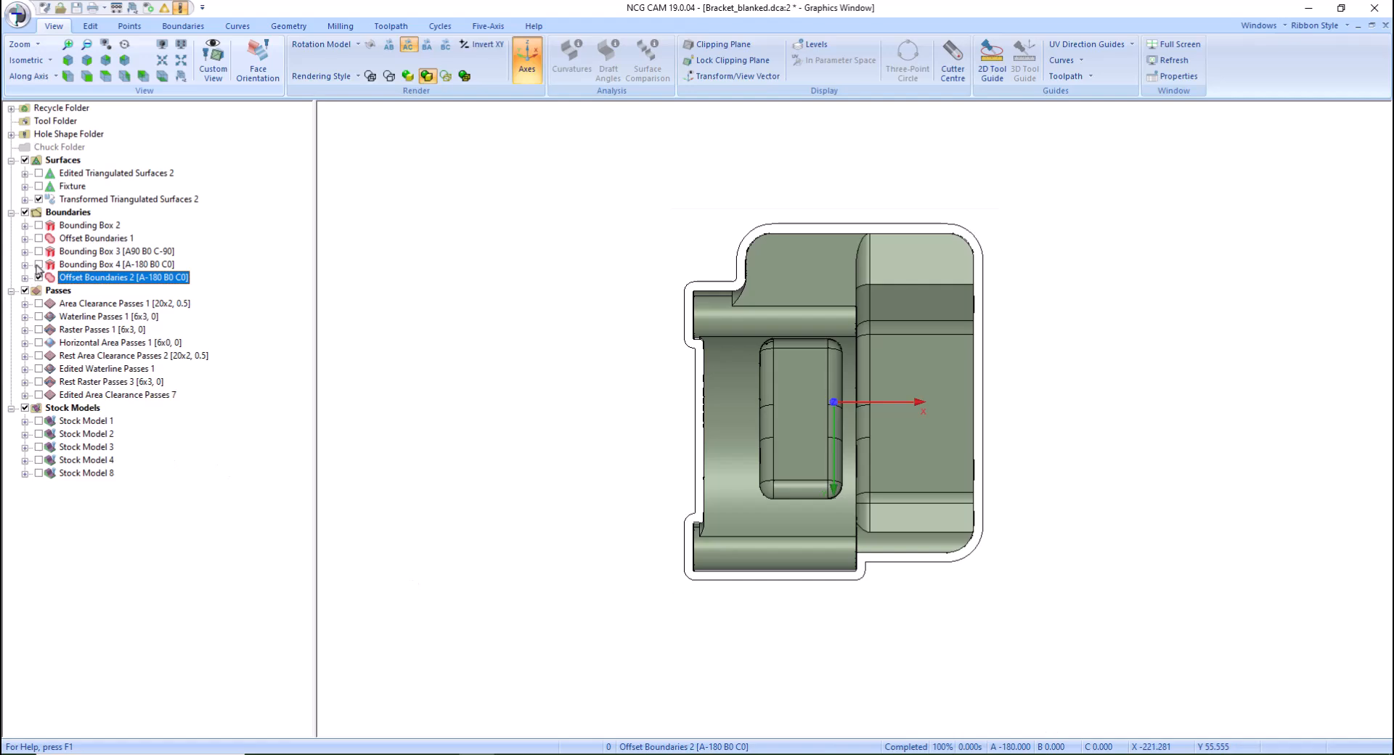
Set up waterline passes on Transformed Triangulated Surfaces 2 inside Offset Boundaries 2 with the 6mm Ballnose + BT40-SK 10-90 long tool
middle_click_drag(631, 464, 903, 476)
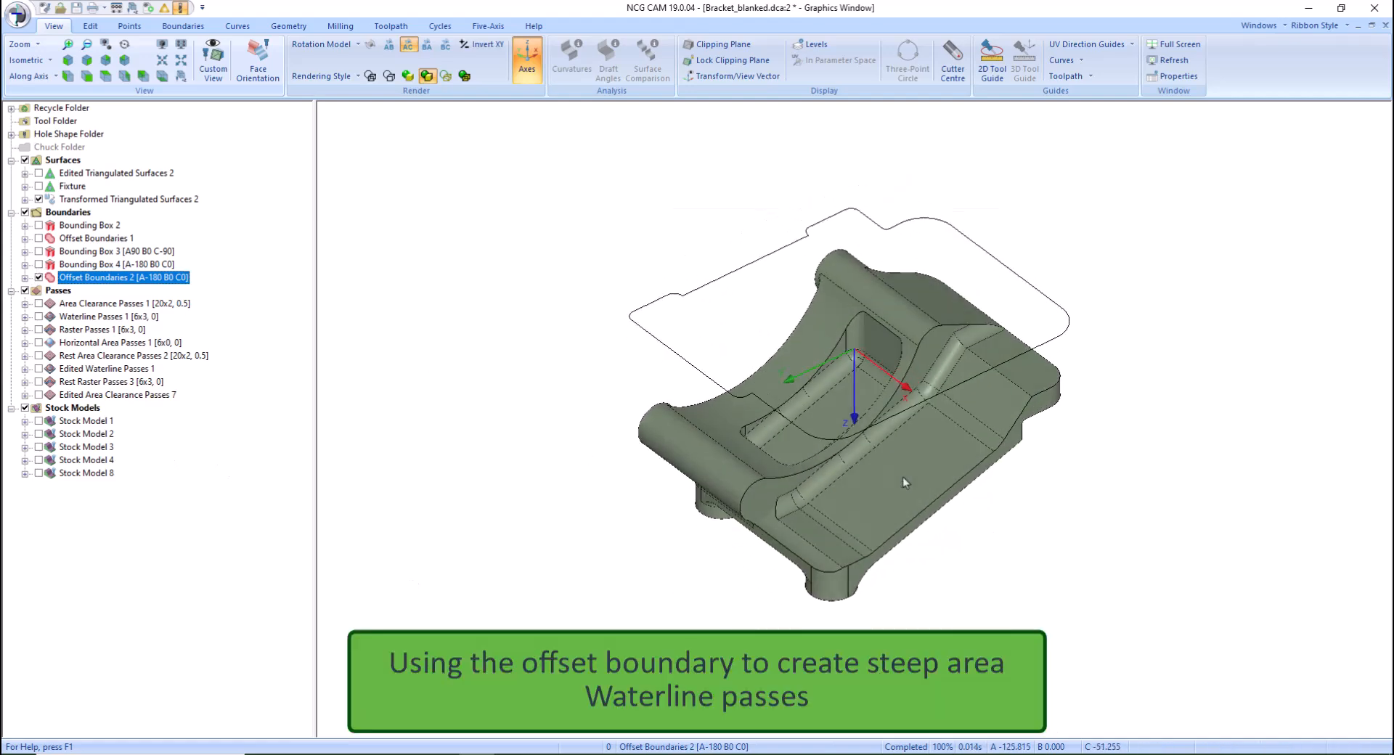
left_click(121, 201, "ctrl")
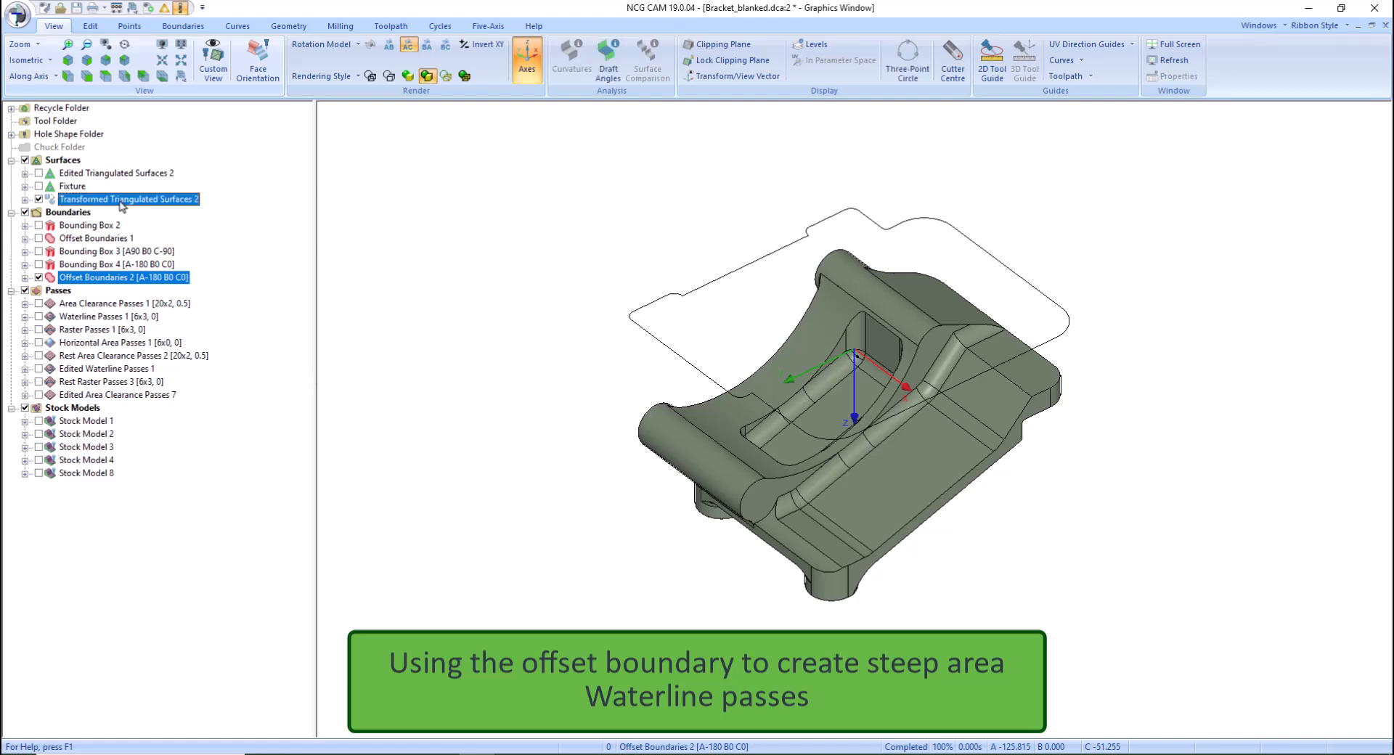
right_click(122, 205)
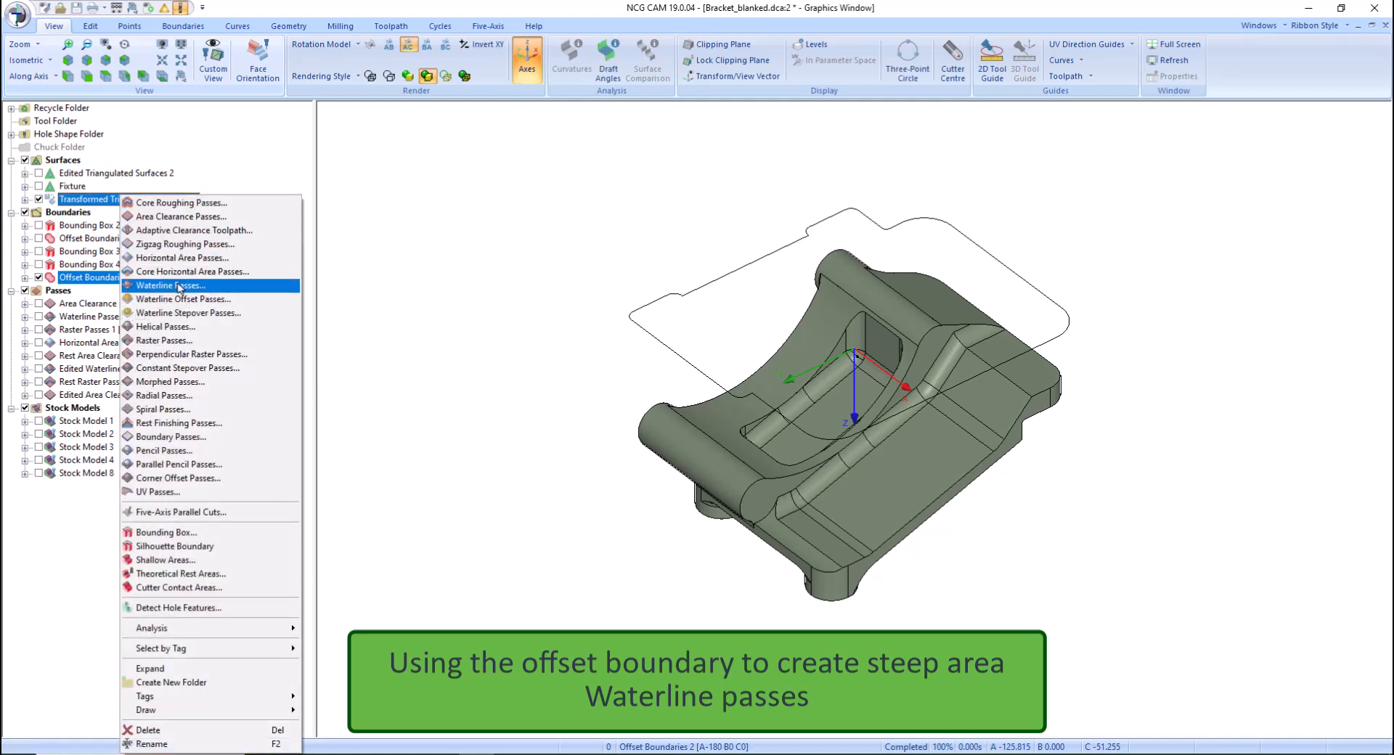
left_click(177, 287)
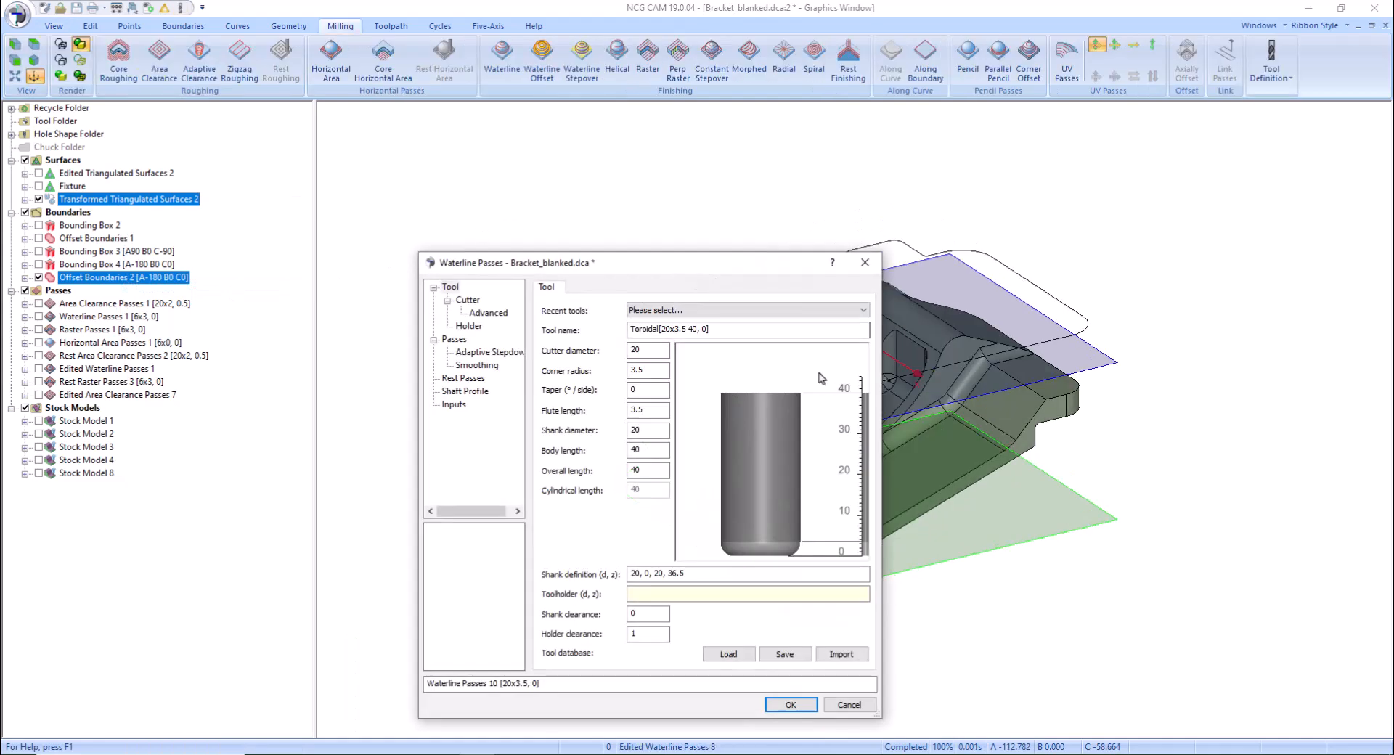
left_click(723, 311)
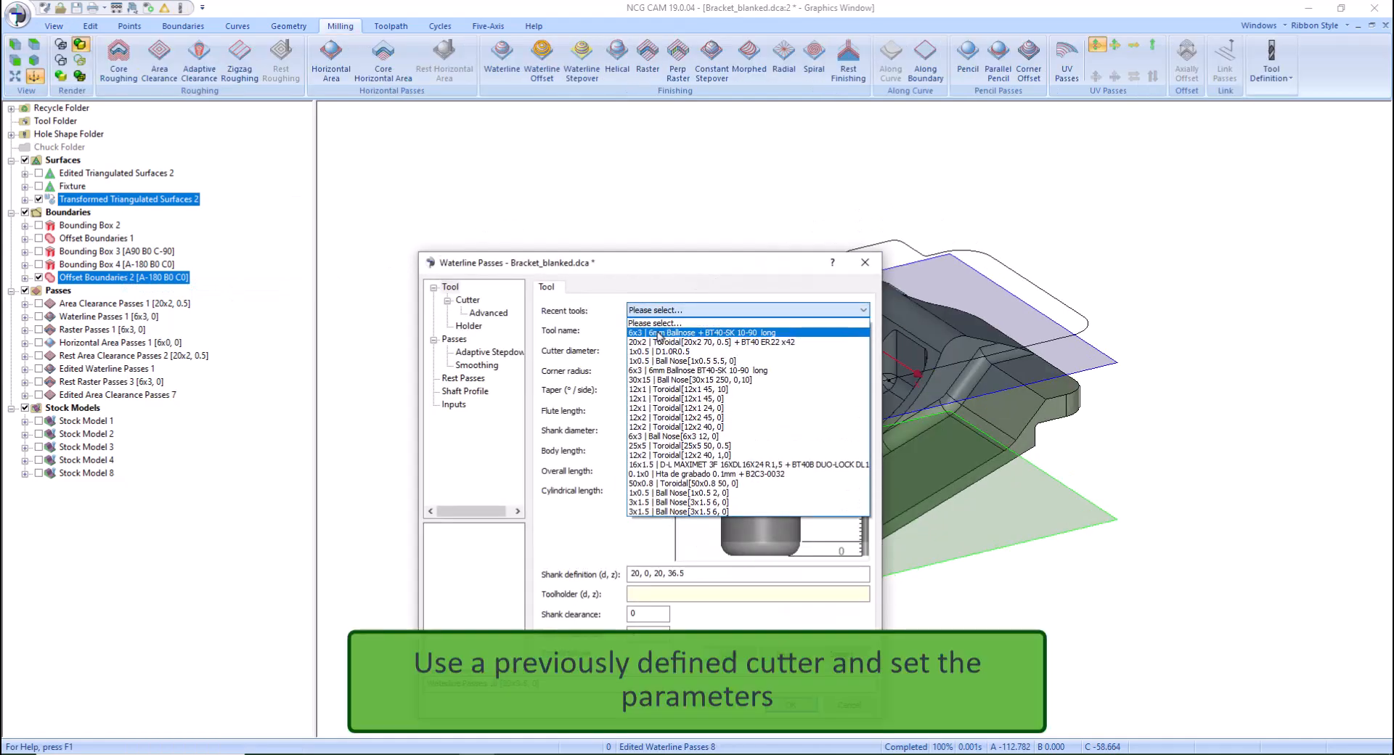
left_click(726, 325)
Generate the waterline passes with stepdown 0.5, minimum angle 30 and a new minimum Z limit
left_click(454, 339)
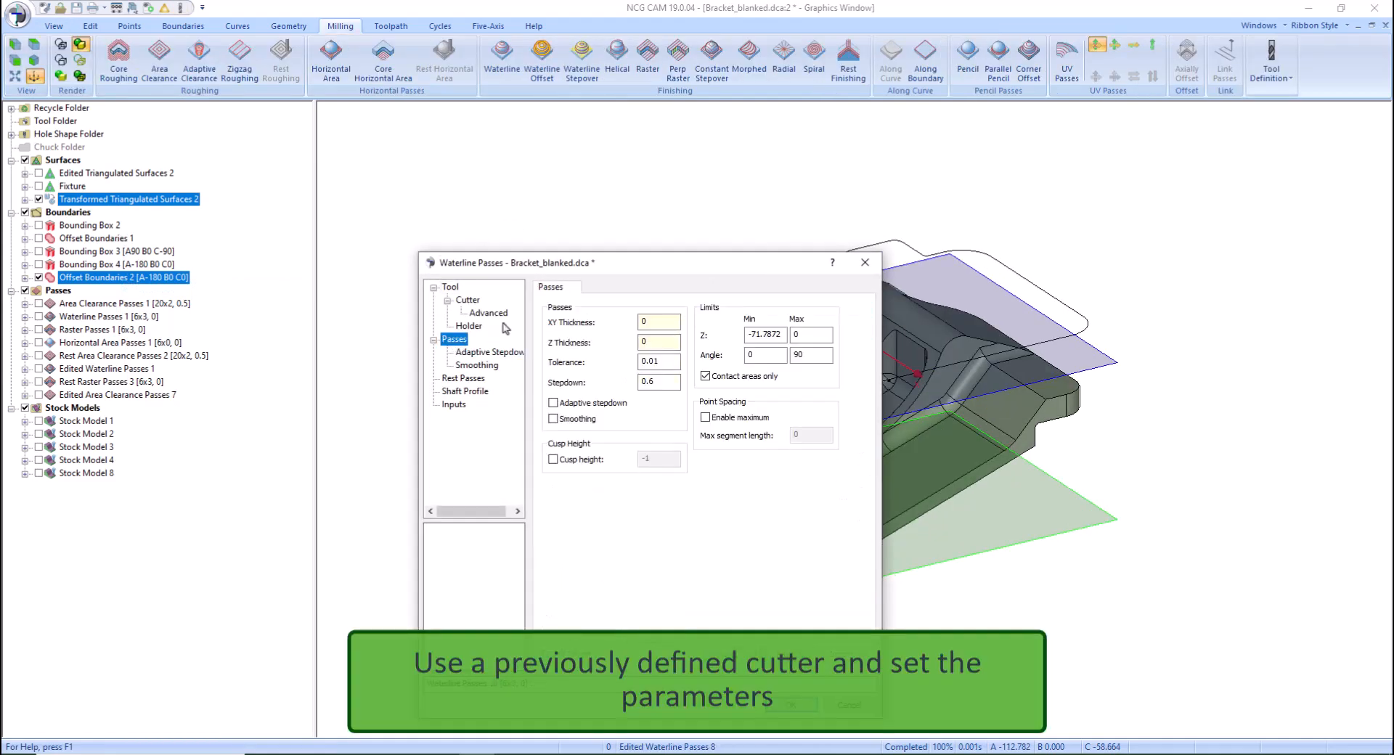
double_click(664, 378)
double_click(761, 354)
double_click(768, 335)
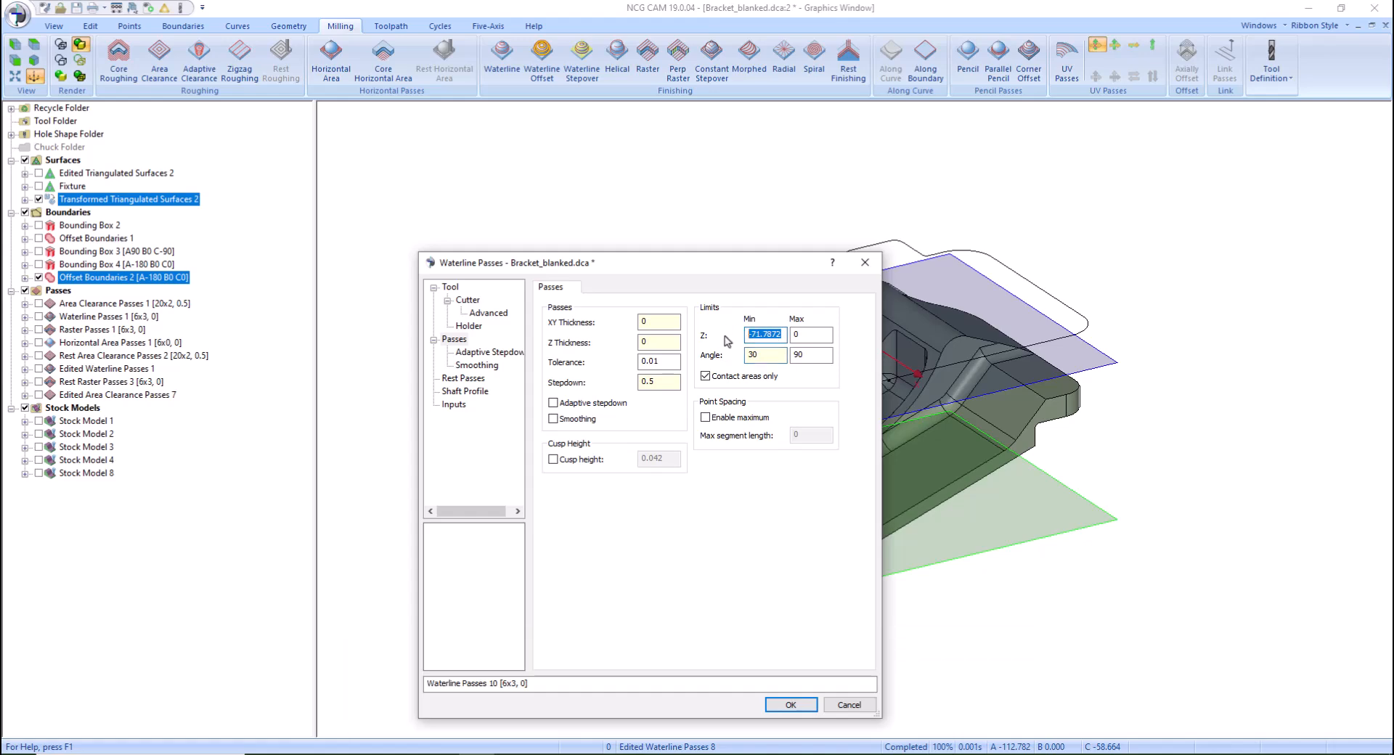
left_click(790, 705)
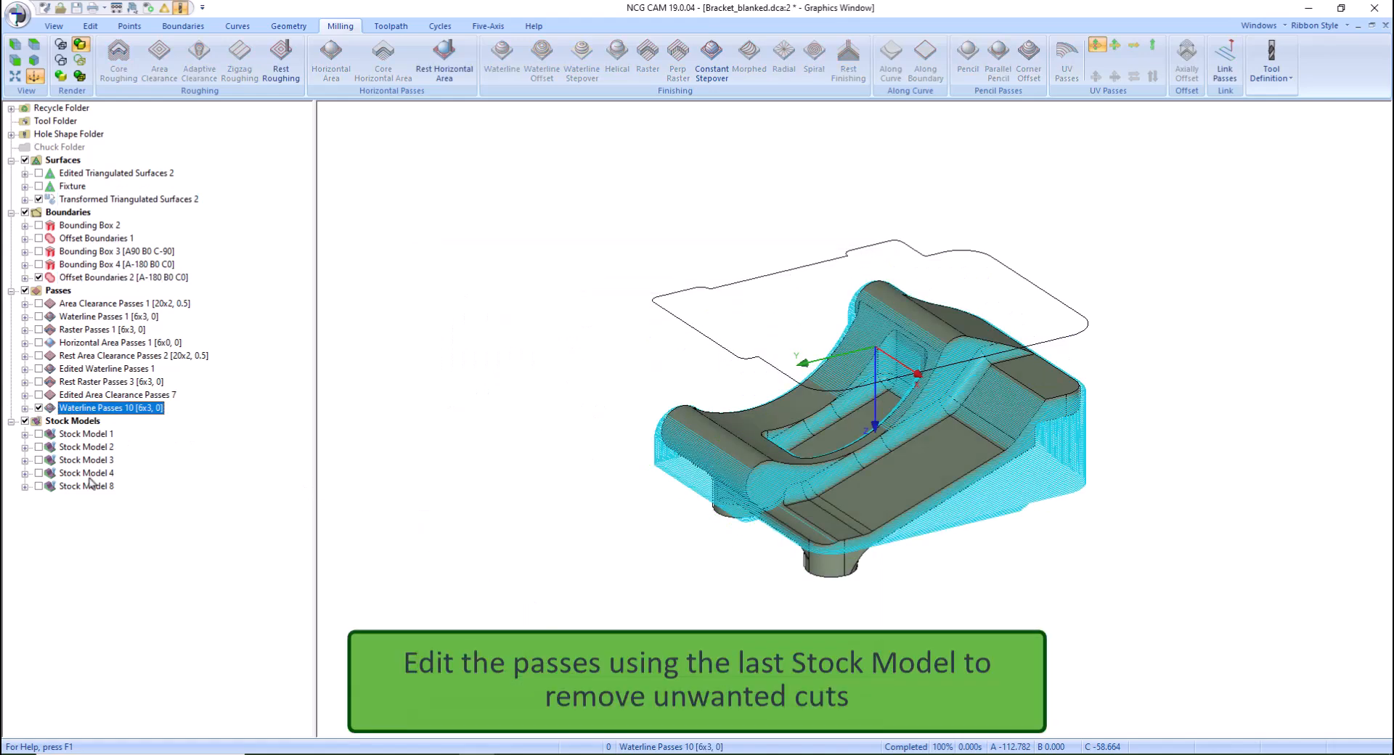
Edit Waterline Passes 10 using Stock Model 8 as the surface to remove the unwanted cuts
right_click(90, 488)
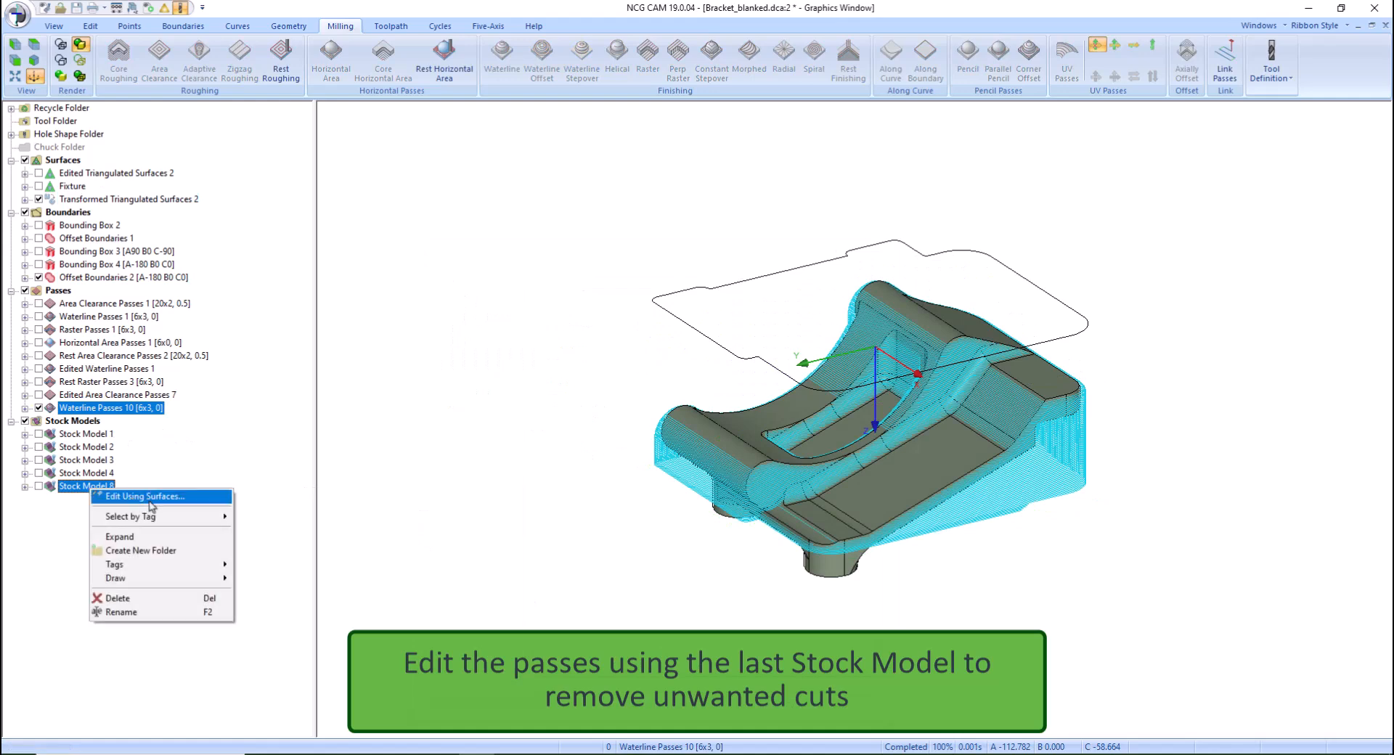
left_click(145, 497)
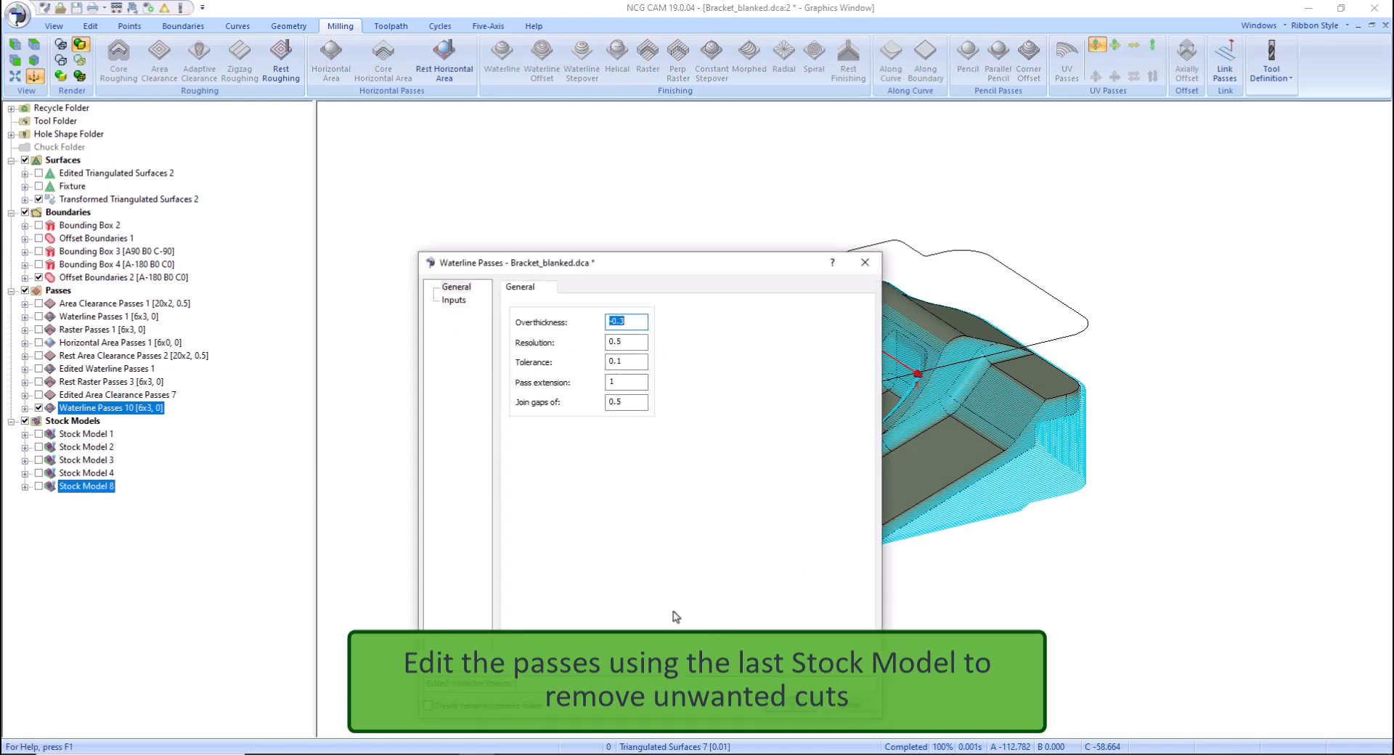
left_click(795, 711)
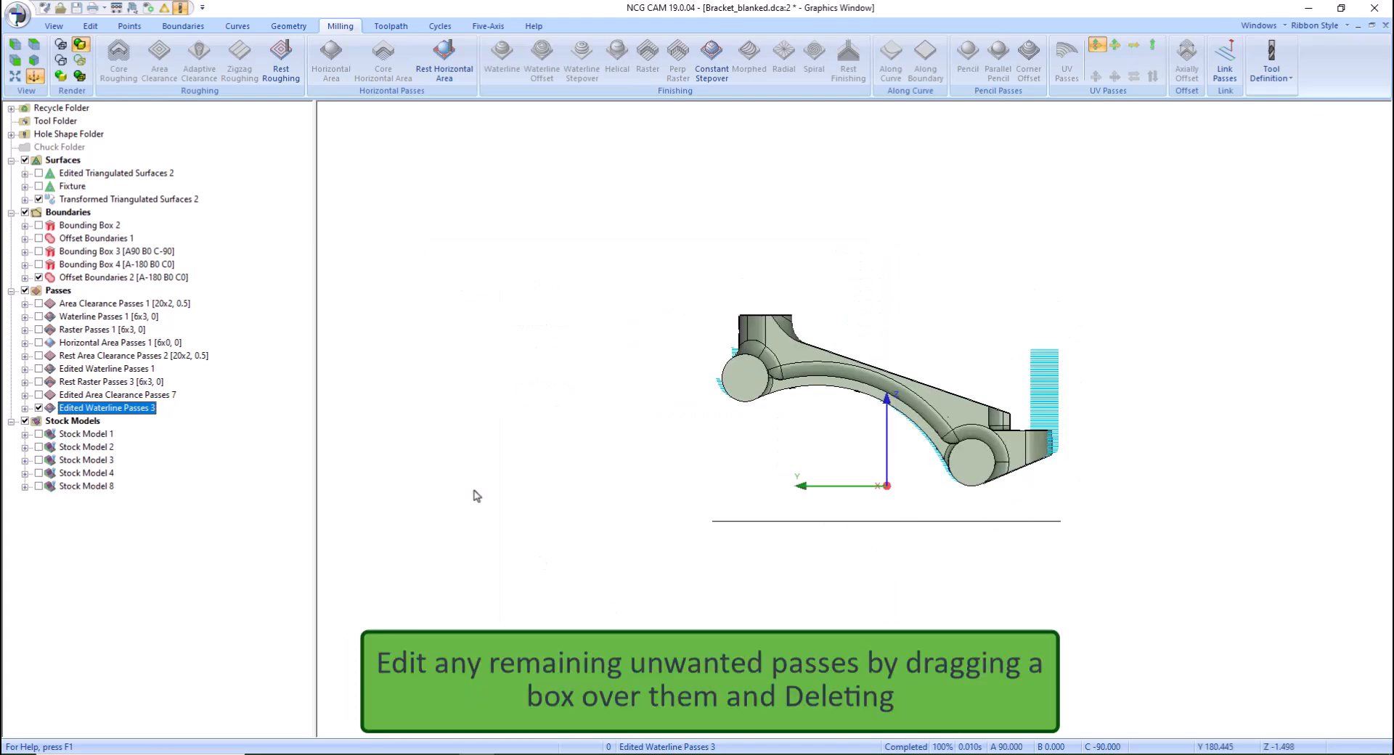
Delete the remaining unwanted waterline passes above the bracket's low flange in the side view along X
left_click_drag(1022, 325, 1093, 434)
right_click(1094, 434)
left_click(1125, 384)
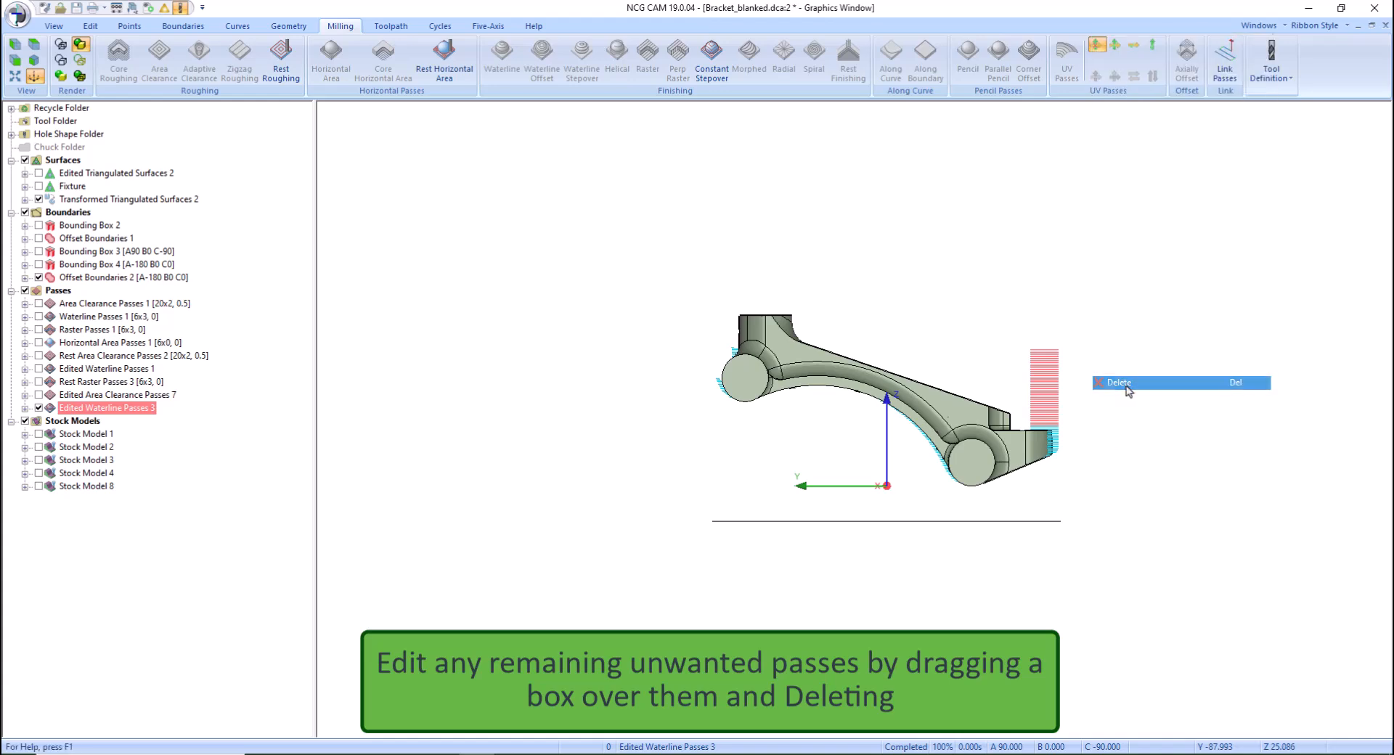
Set up raster passes on Transformed Triangulated Surfaces 2 inside Offset Boundaries 2 with the 6mm Ballnose + BT40-SK 10-90 long tool
middle_click_drag(860, 559, 791, 288)
left_click(93, 277)
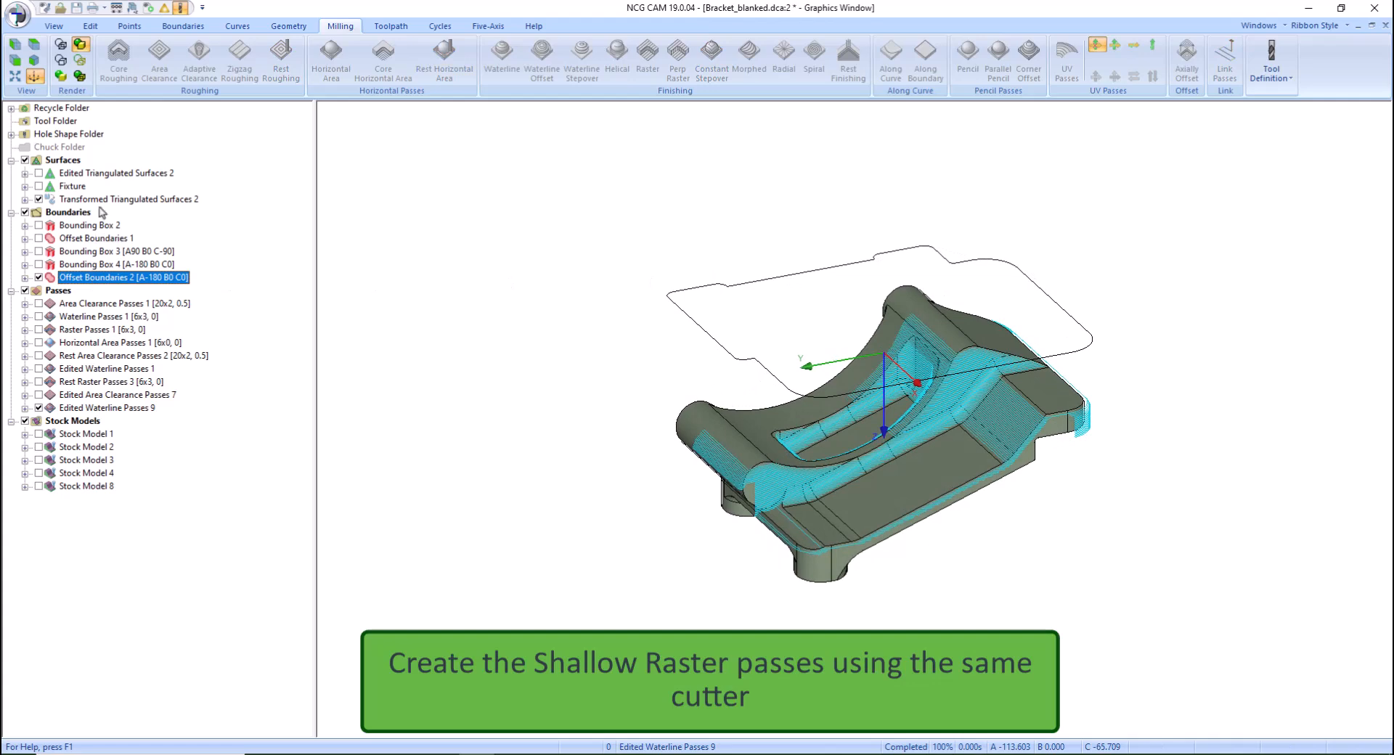
left_click(101, 201, "ctrl")
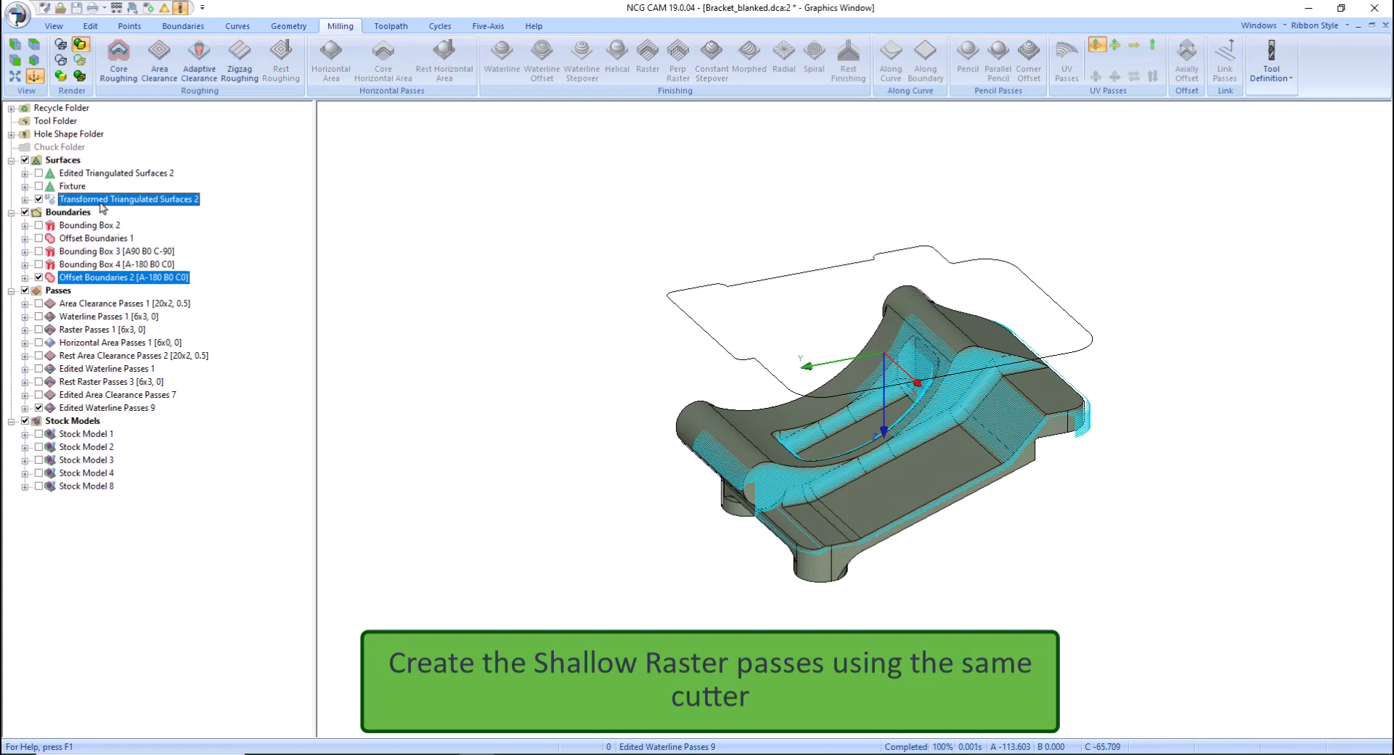
left_click(642, 70)
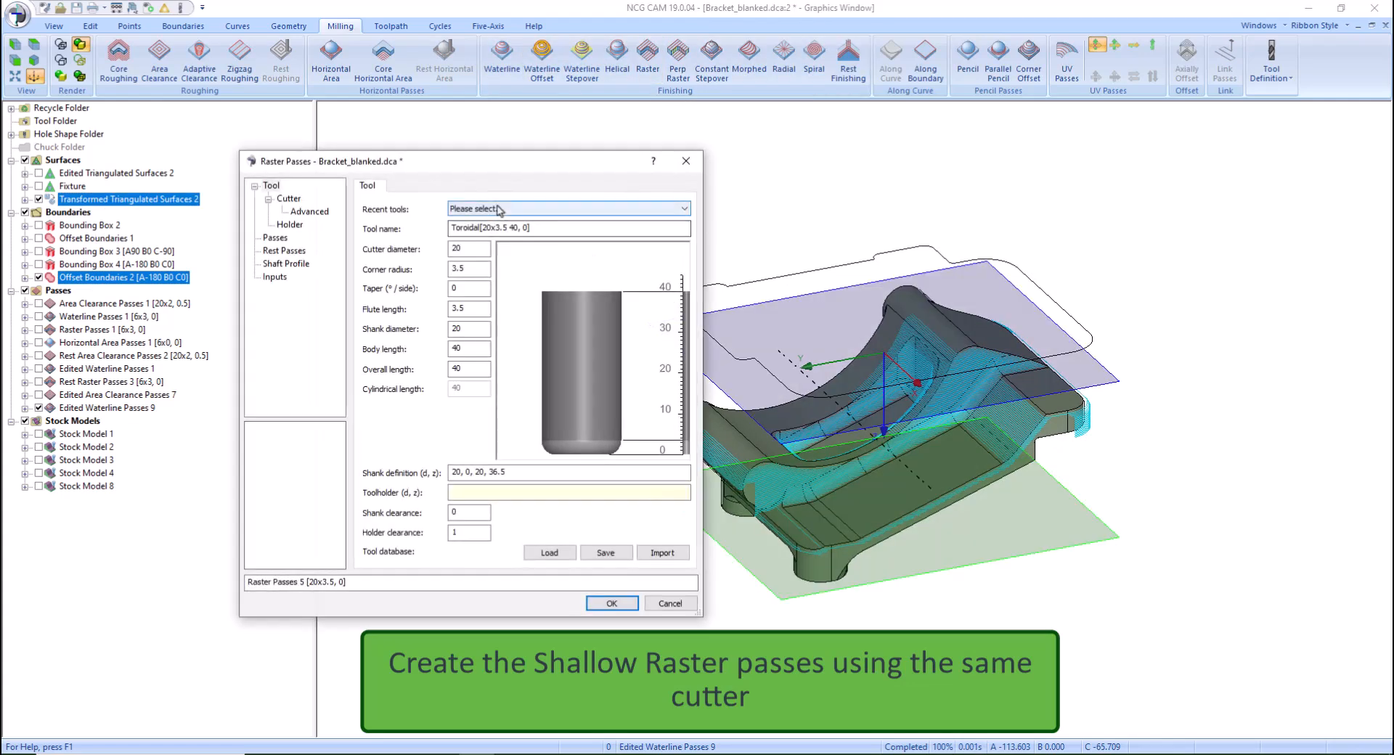
left_click(498, 209)
left_click(484, 228)
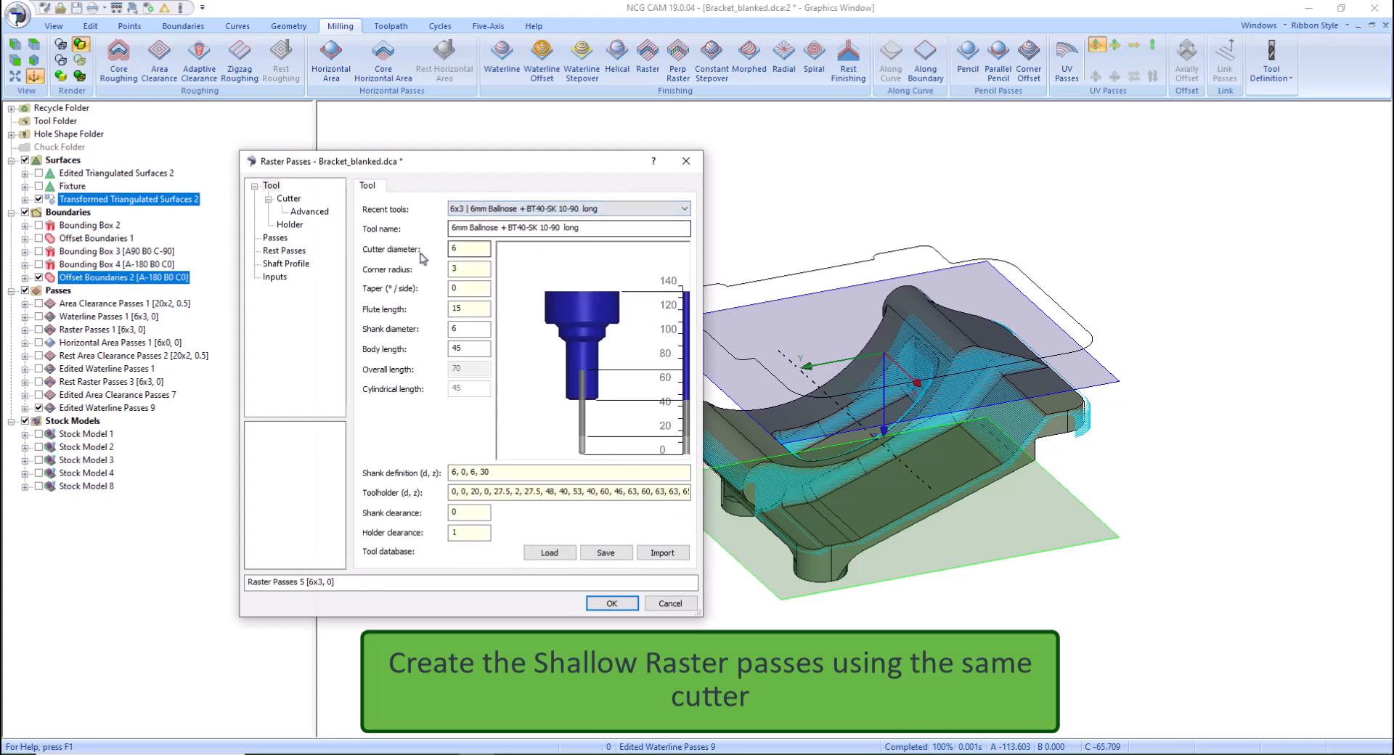
Generate the raster passes with maximum contact angle 35, minimum Z -60, raster angle 90 and stepover 0.5
left_click(274, 238)
double_click(617, 253)
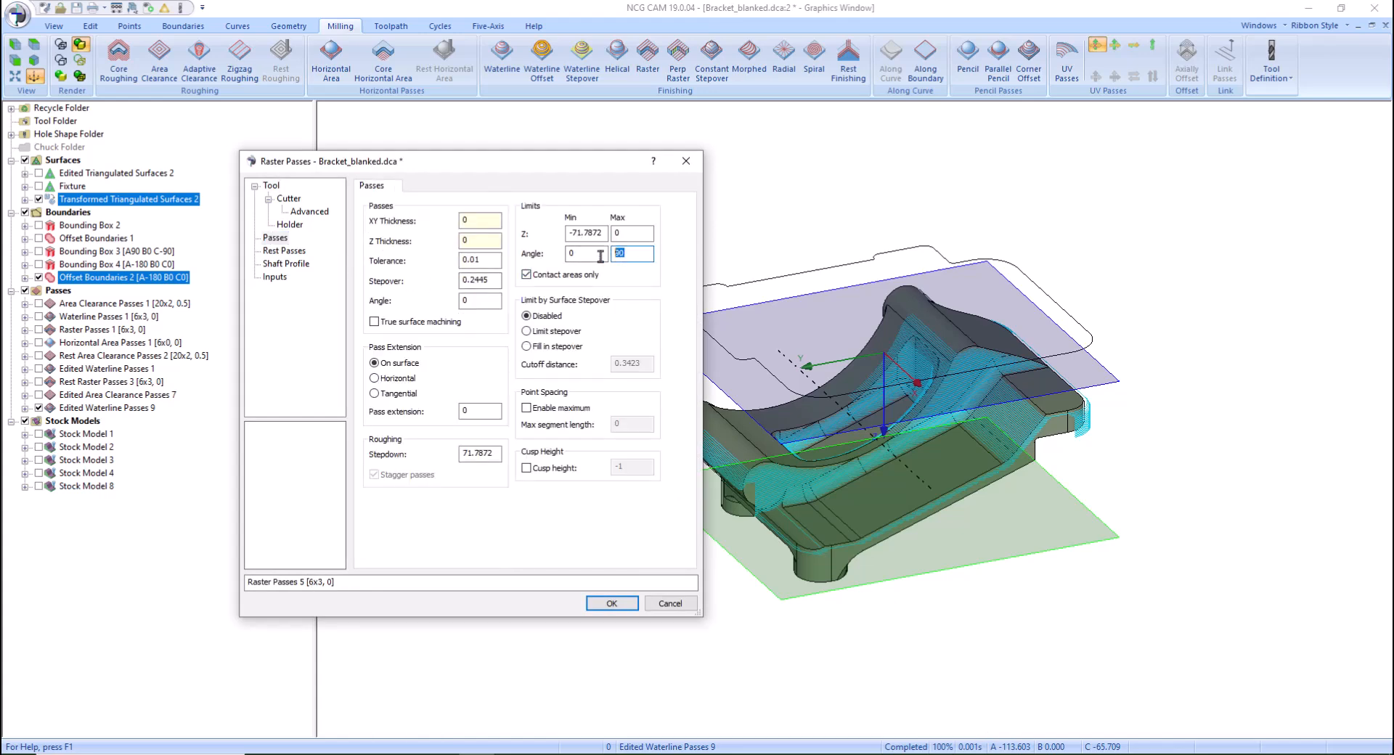
type("35")
left_click_drag(604, 233, 551, 232)
type("-60")
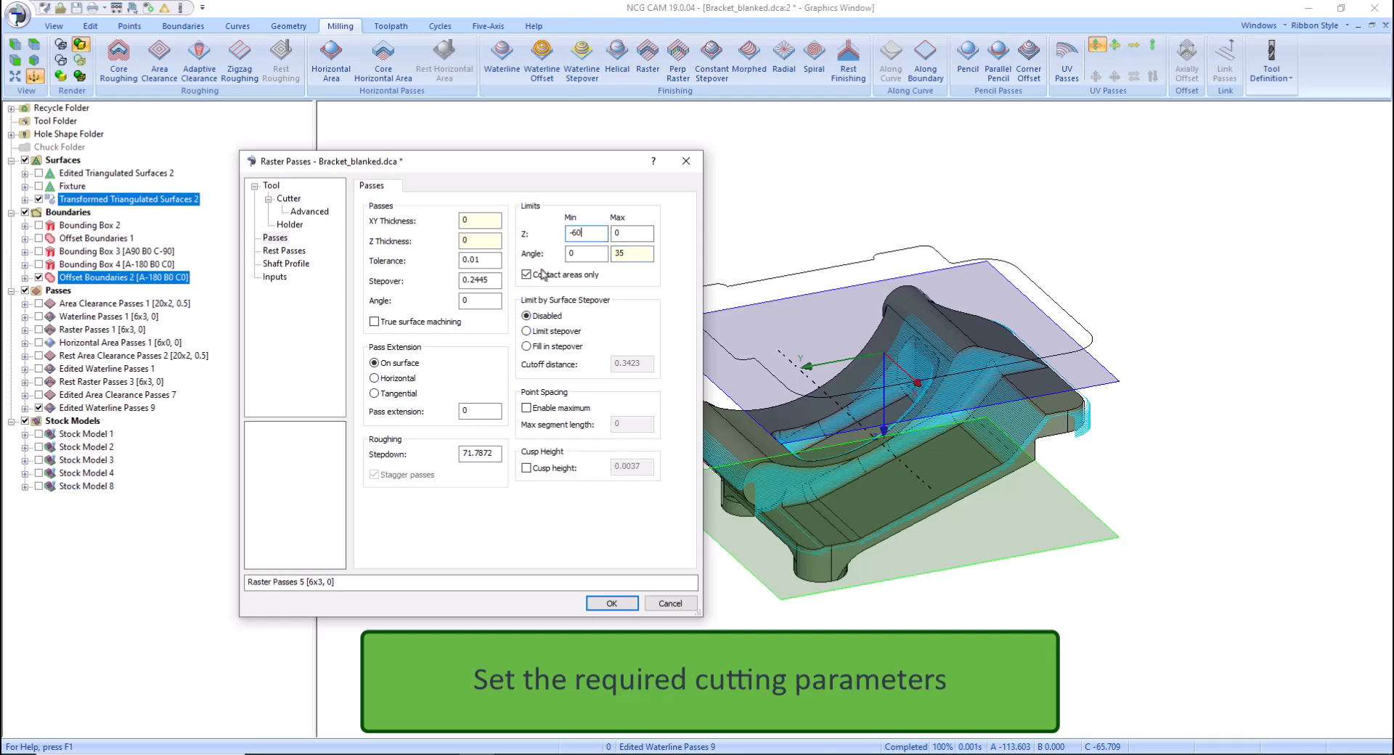
left_click(479, 300)
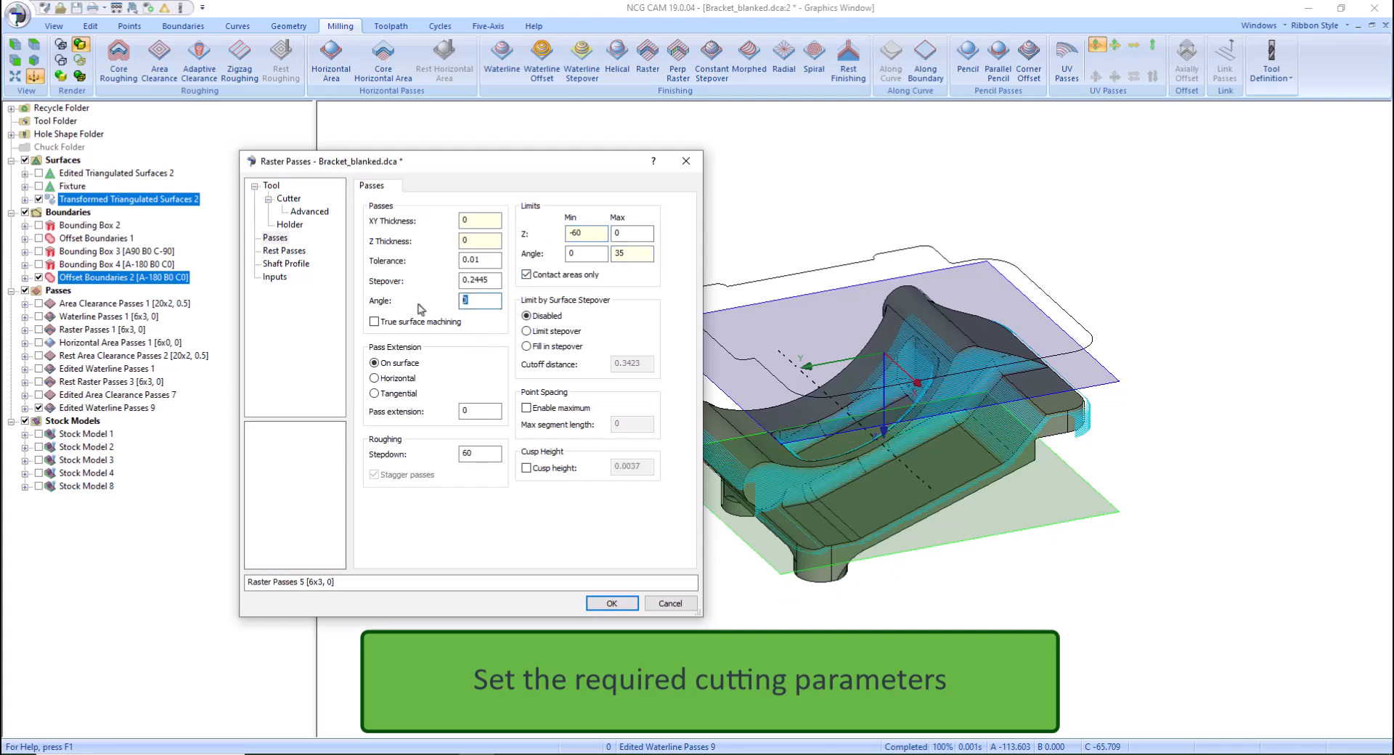
left_click_drag(491, 281, 424, 284)
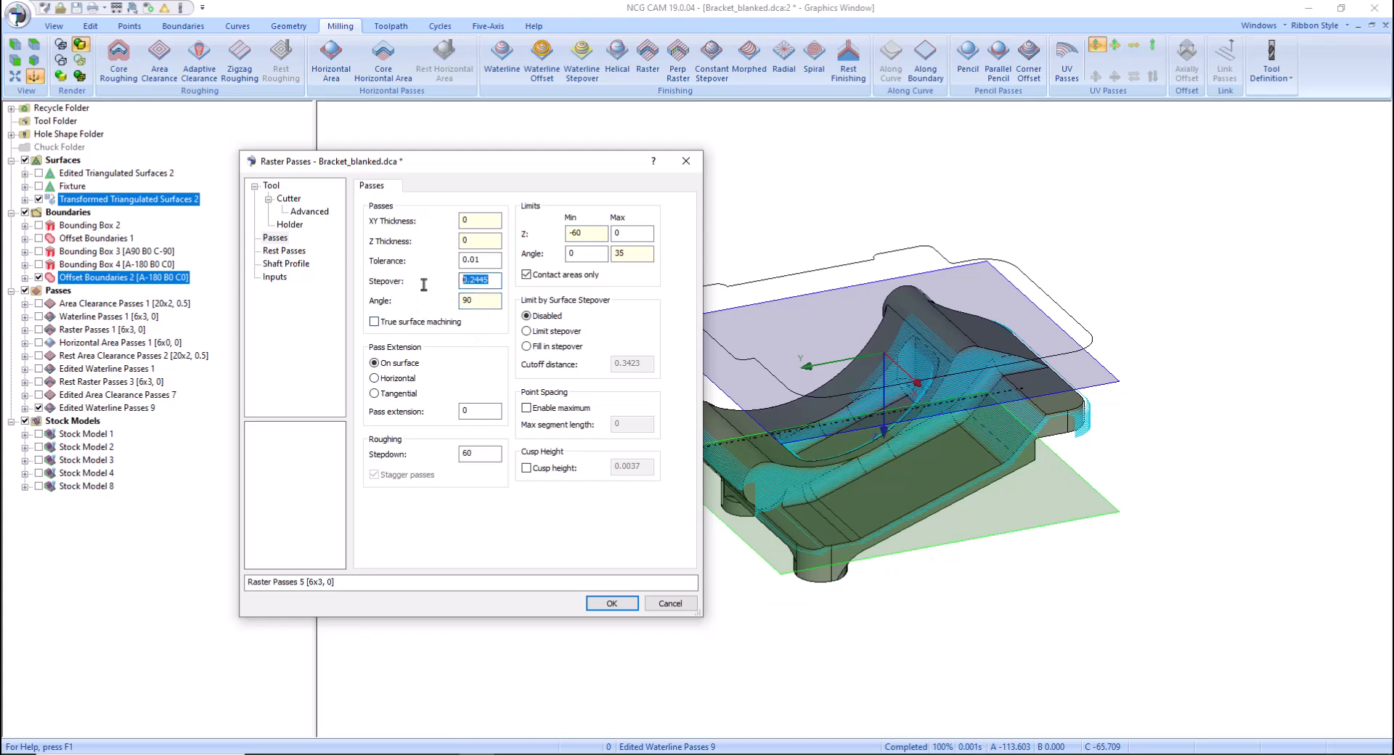
type(".5")
key("Tab")
left_click(609, 603)
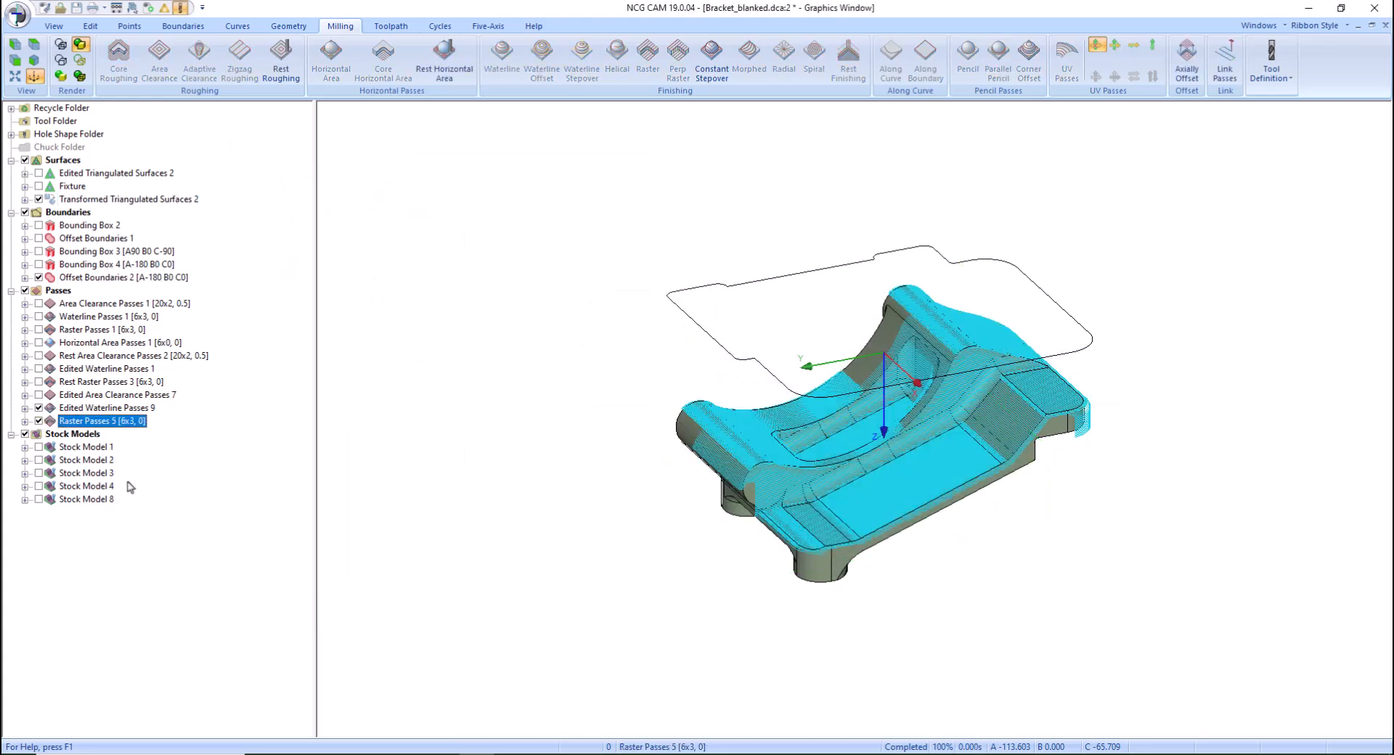
Hide Edited Waterline Passes 9 and edit Raster Passes 5 against Stock Model 8 to remove the unwanted cuts
left_click(39, 408)
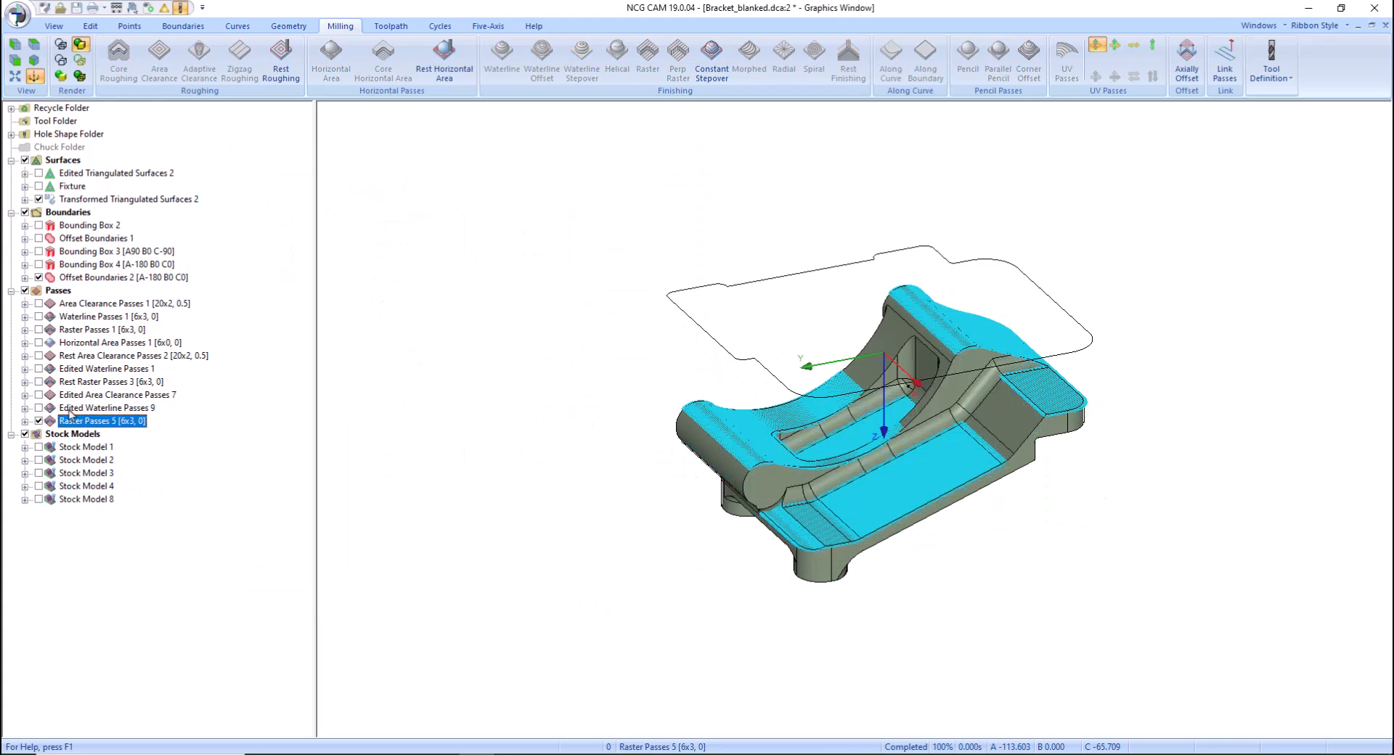
left_click(89, 500, "ctrl")
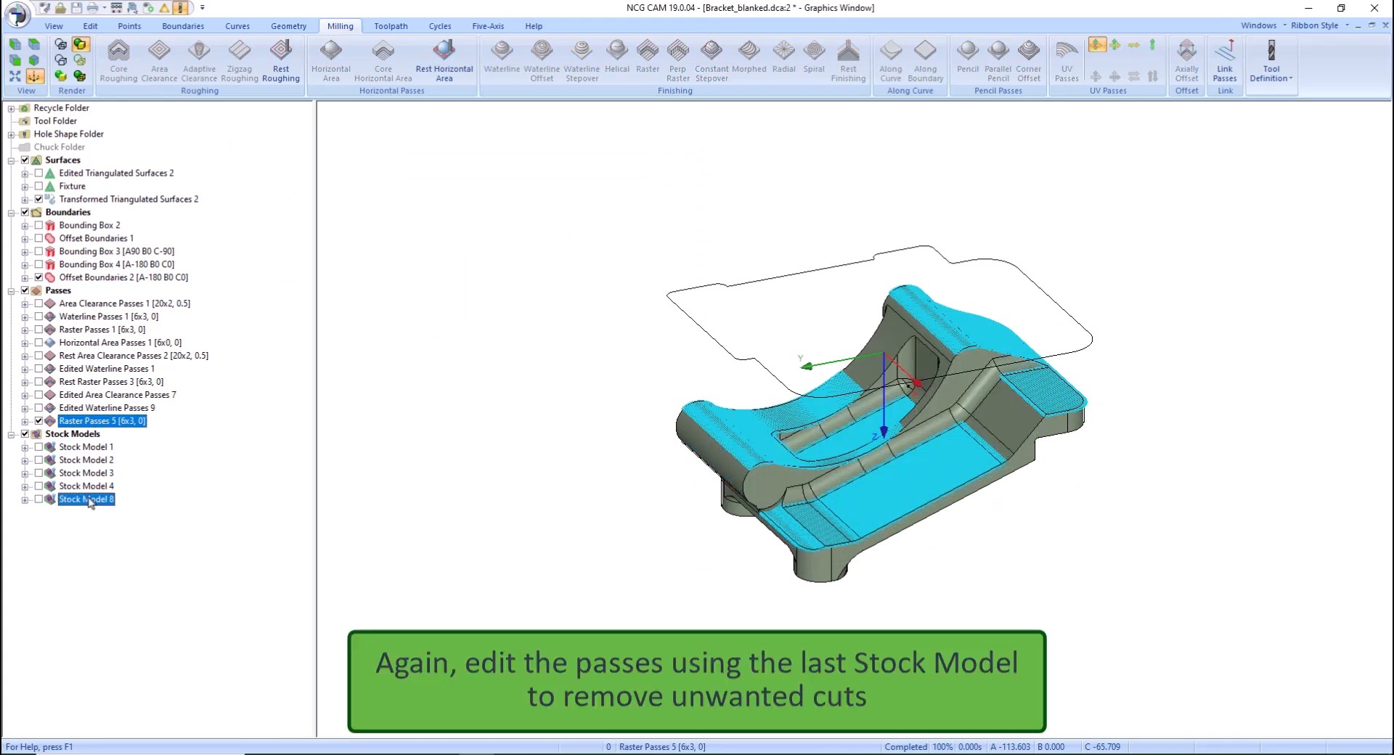
right_click(90, 500)
left_click(113, 511)
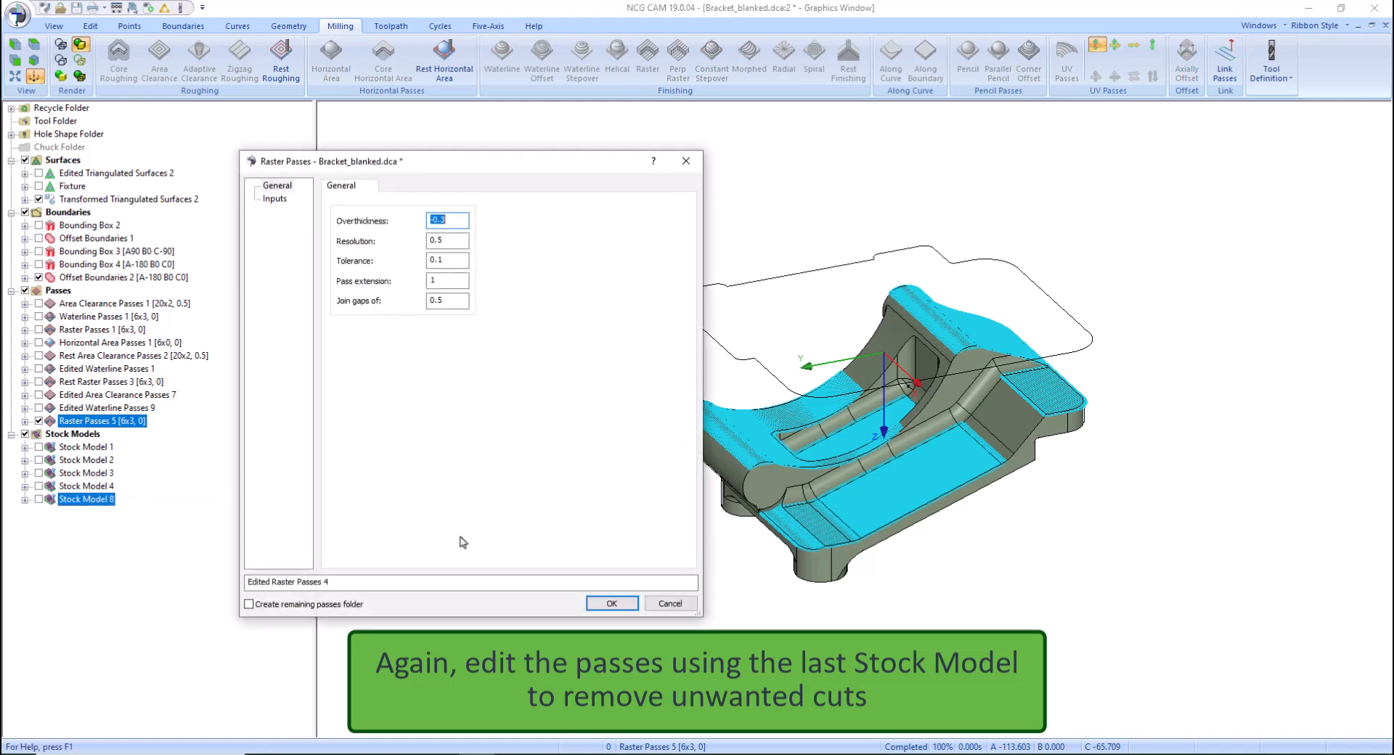
left_click(611, 603)
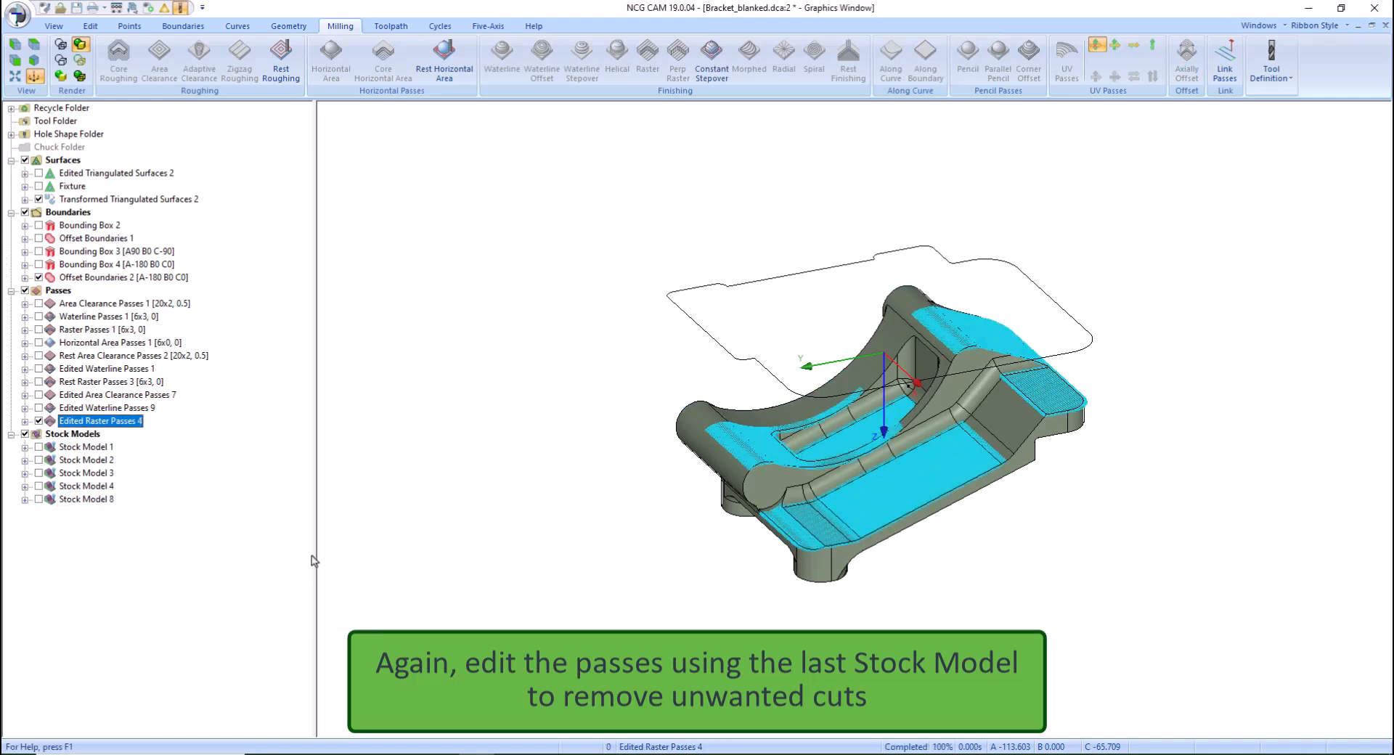
Set up a new stock model from Stock Model 8, Edited Waterline Passes 9, Edited Raster Passes 4 and Bounding Box 2
left_click(85, 500)
left_click(85, 408, "ctrl")
left_click(82, 421, "ctrl")
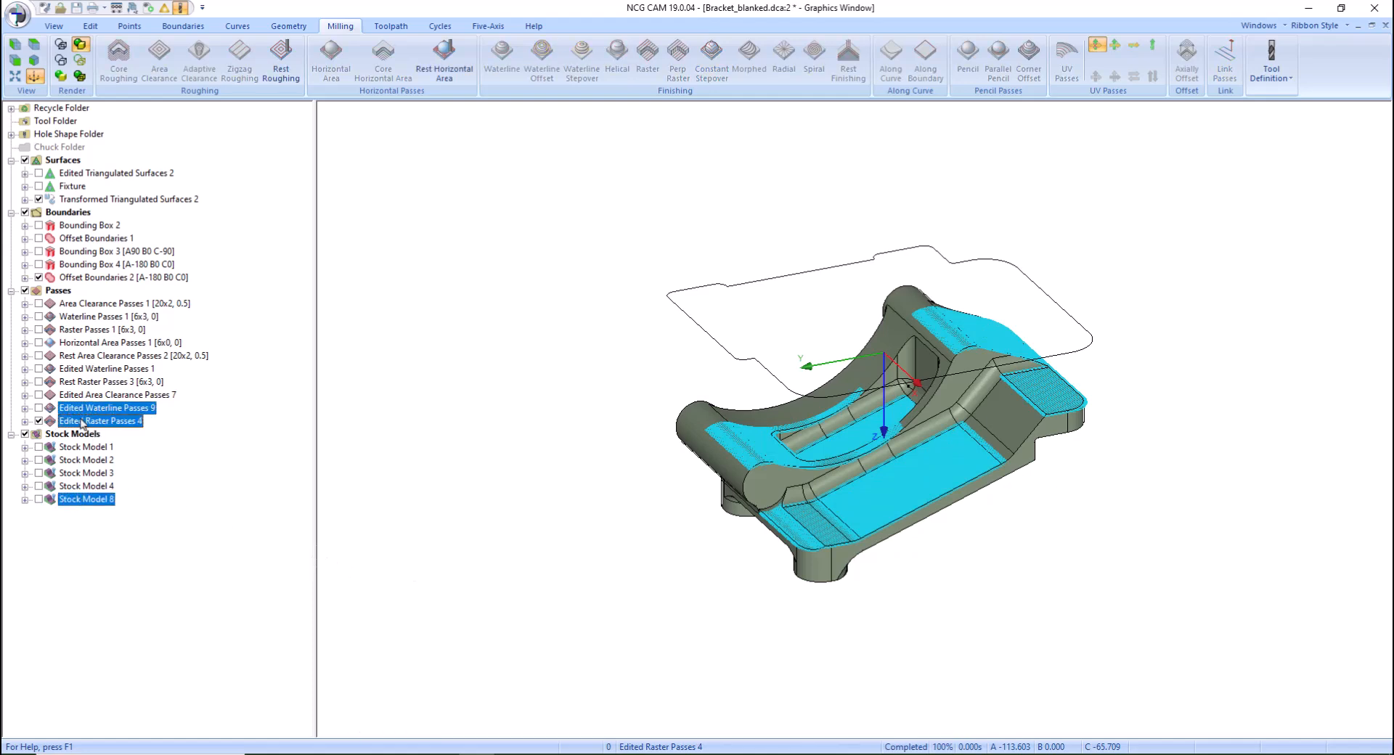
left_click(84, 226, "ctrl")
right_click(84, 231)
mouse_move(145, 234)
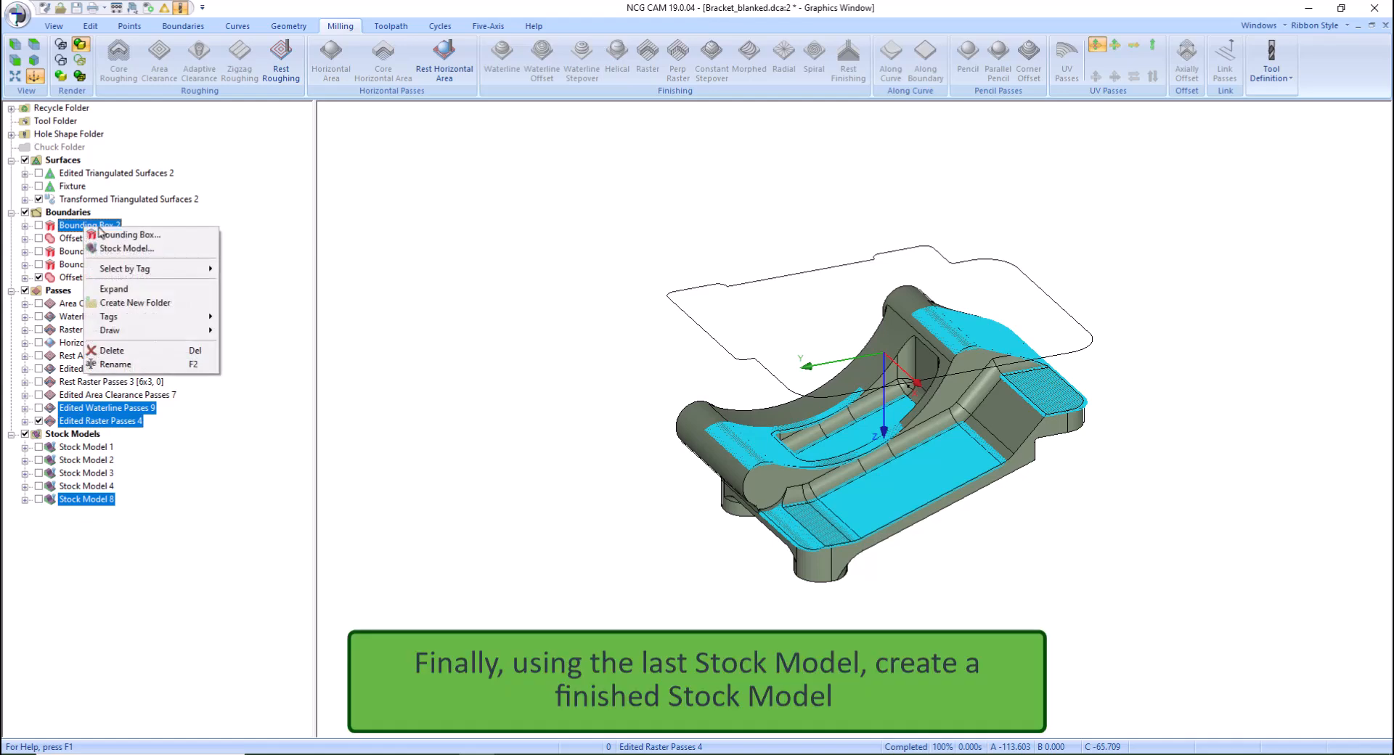
left_click(261, 247)
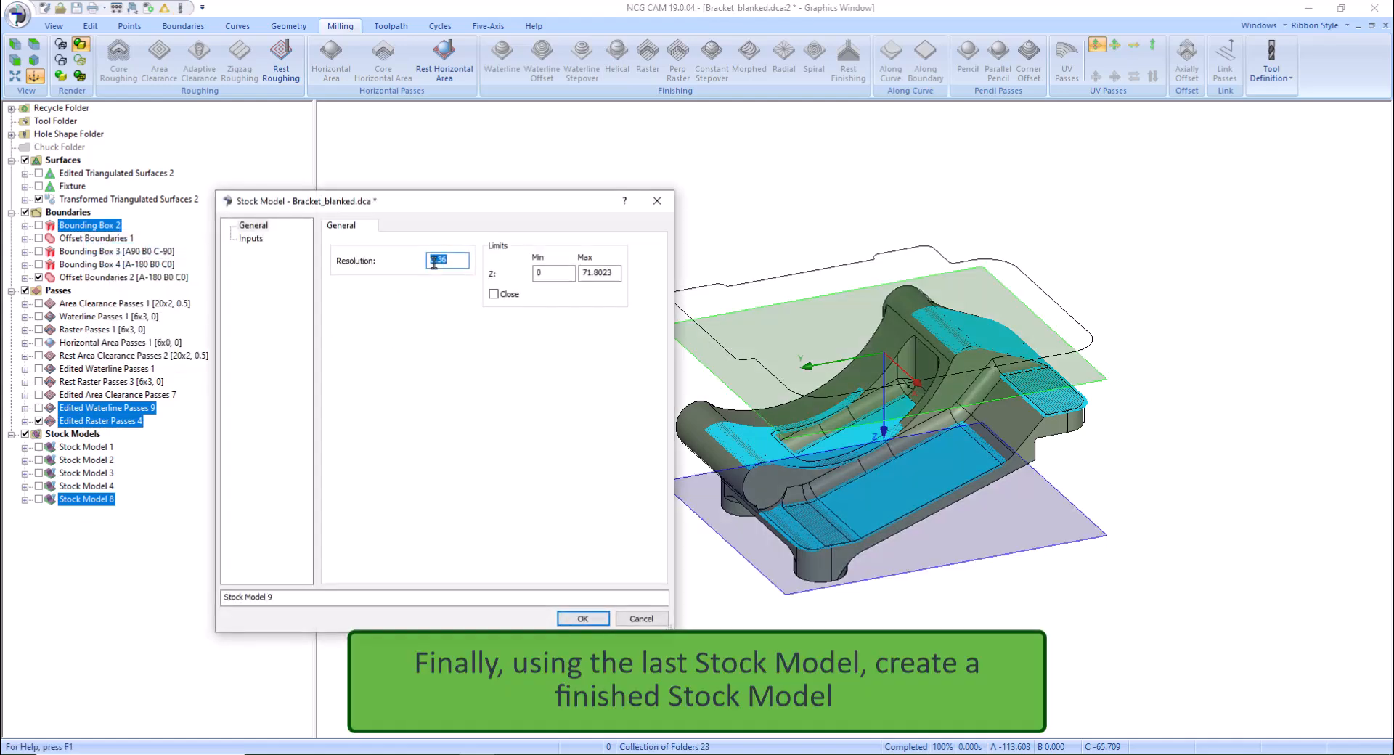
Calculate the finished stock model with resolution 0.2 and a maximum Z limit of 72
left_click_drag(451, 261, 347, 257)
left_click(610, 272)
left_click_drag(611, 272, 550, 270)
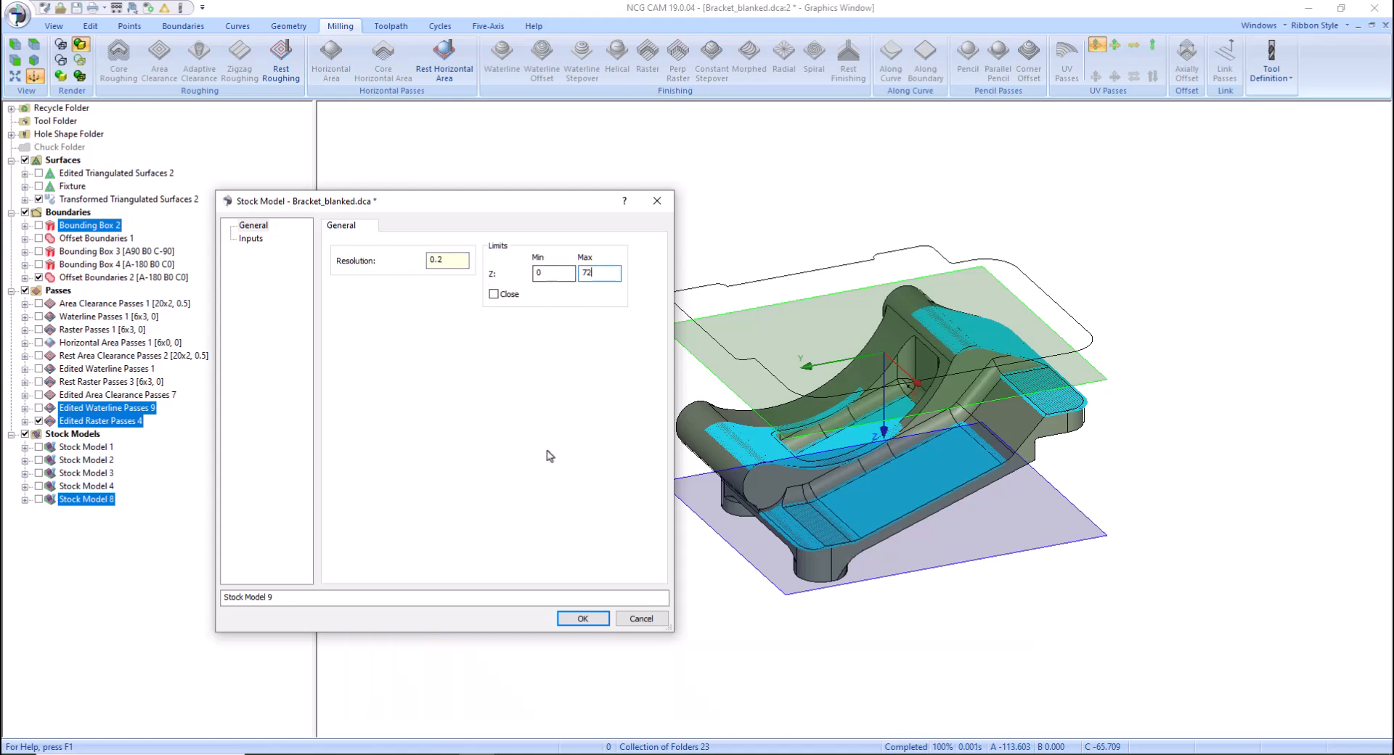
left_click(581, 618)
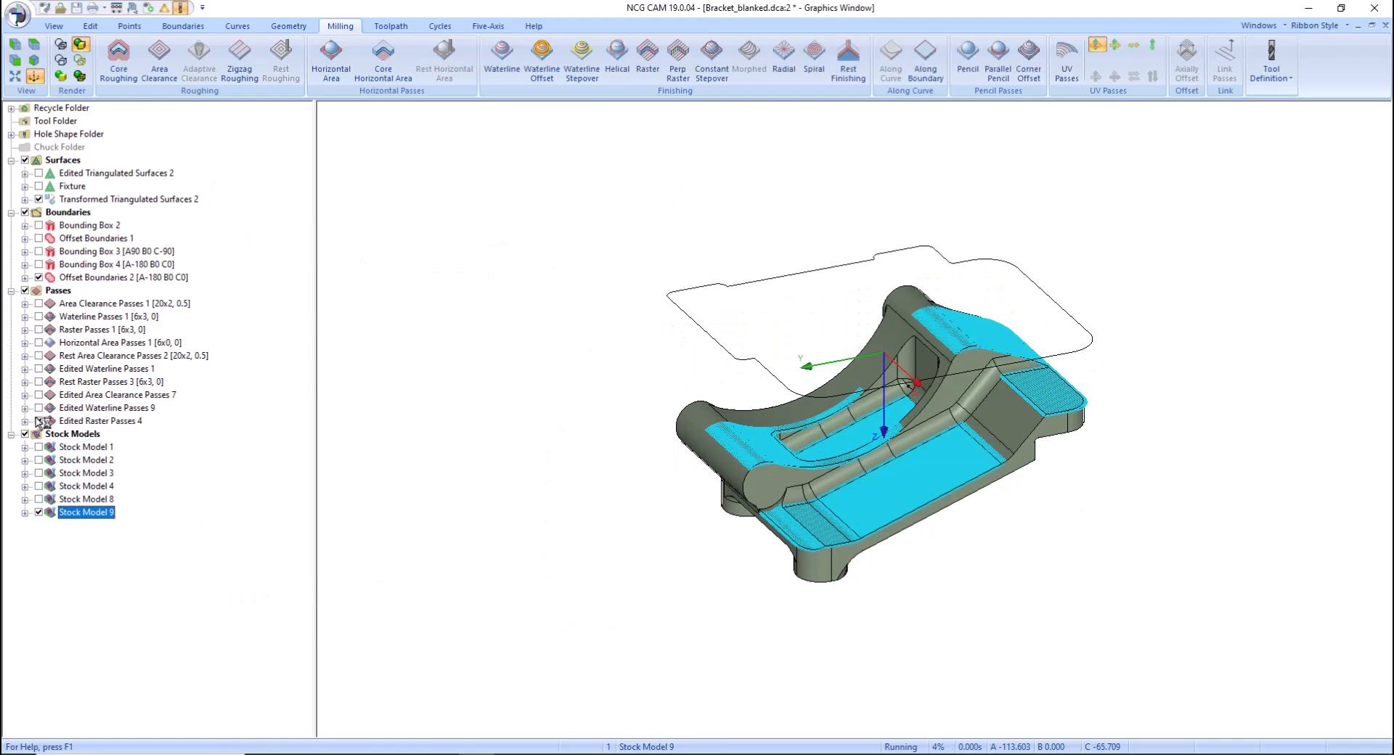
Hide Edited Raster Passes 4, Offset Boundaries 2 and Transformed Triangulated Surfaces 2 to inspect the finished stock model alone
left_click(39, 278)
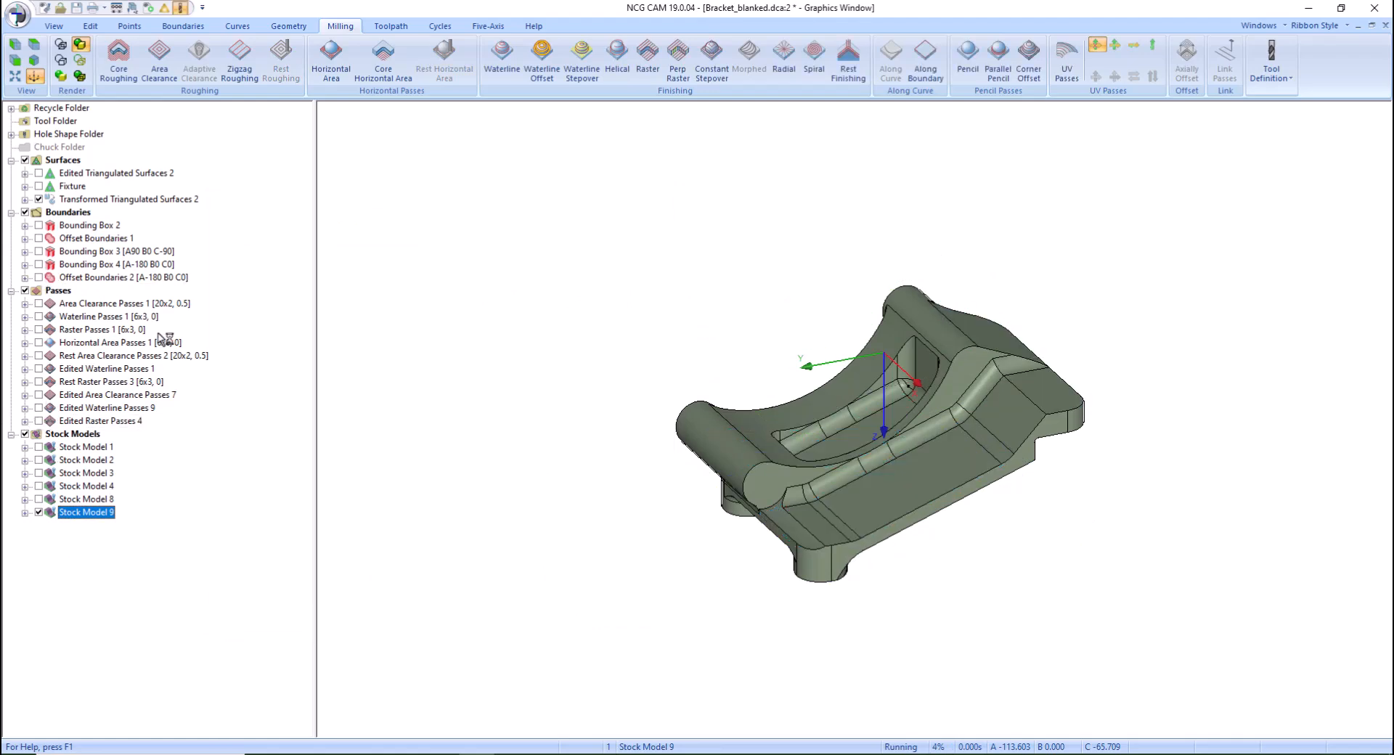
left_click(38, 199)
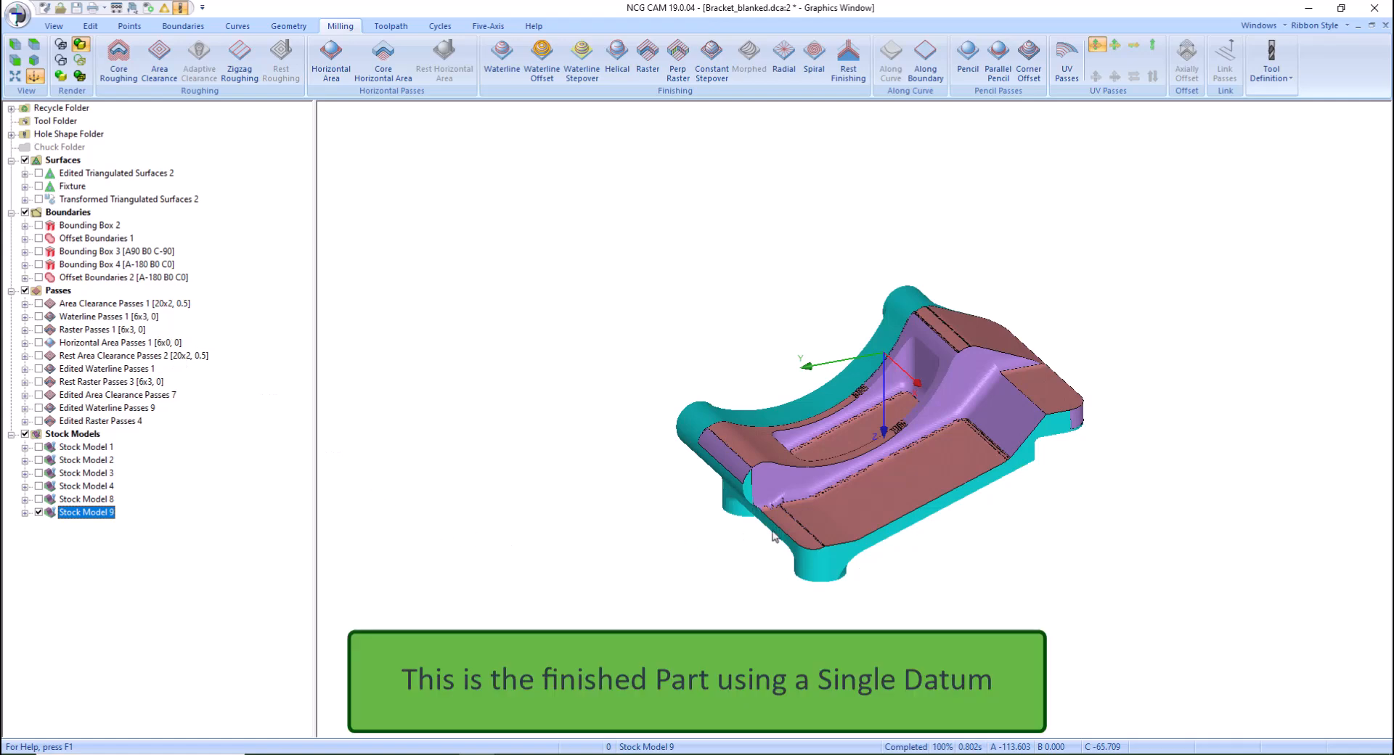
left_click_drag(812, 533, 765, 554)
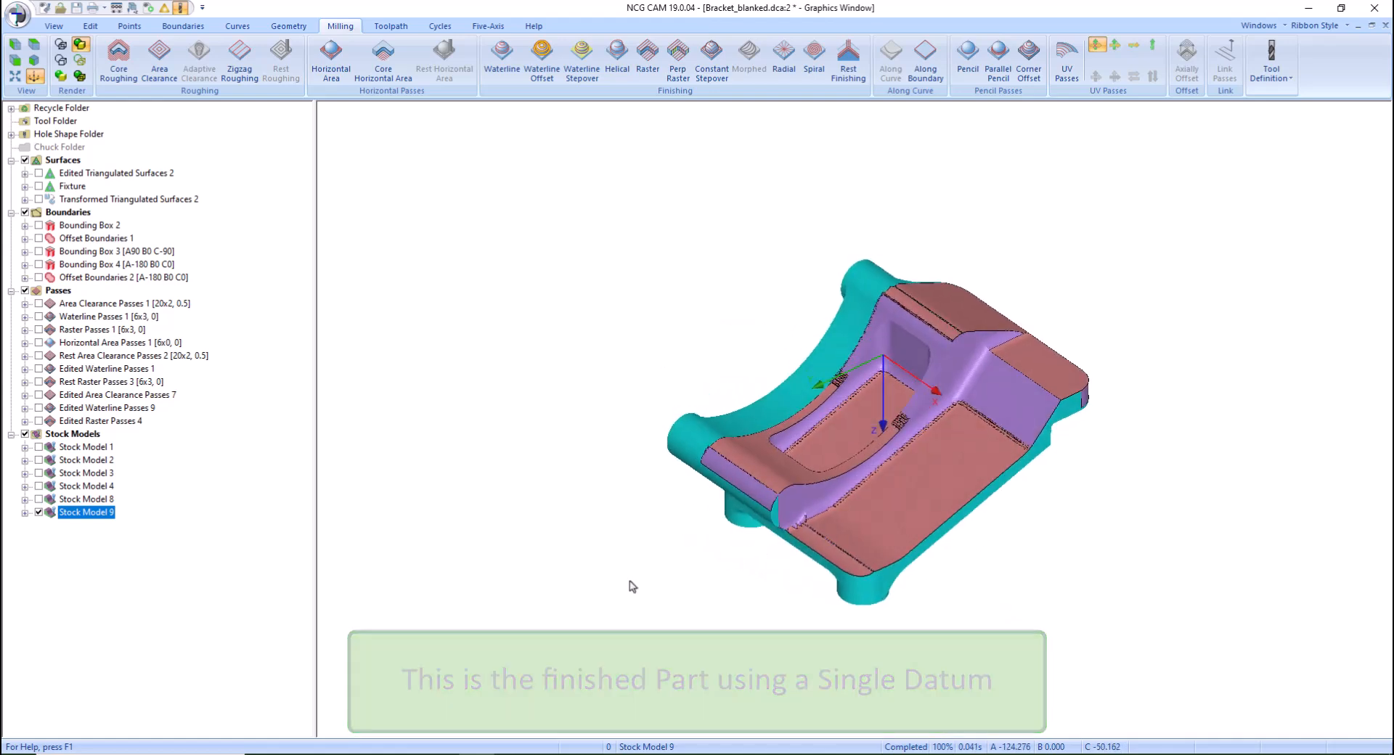